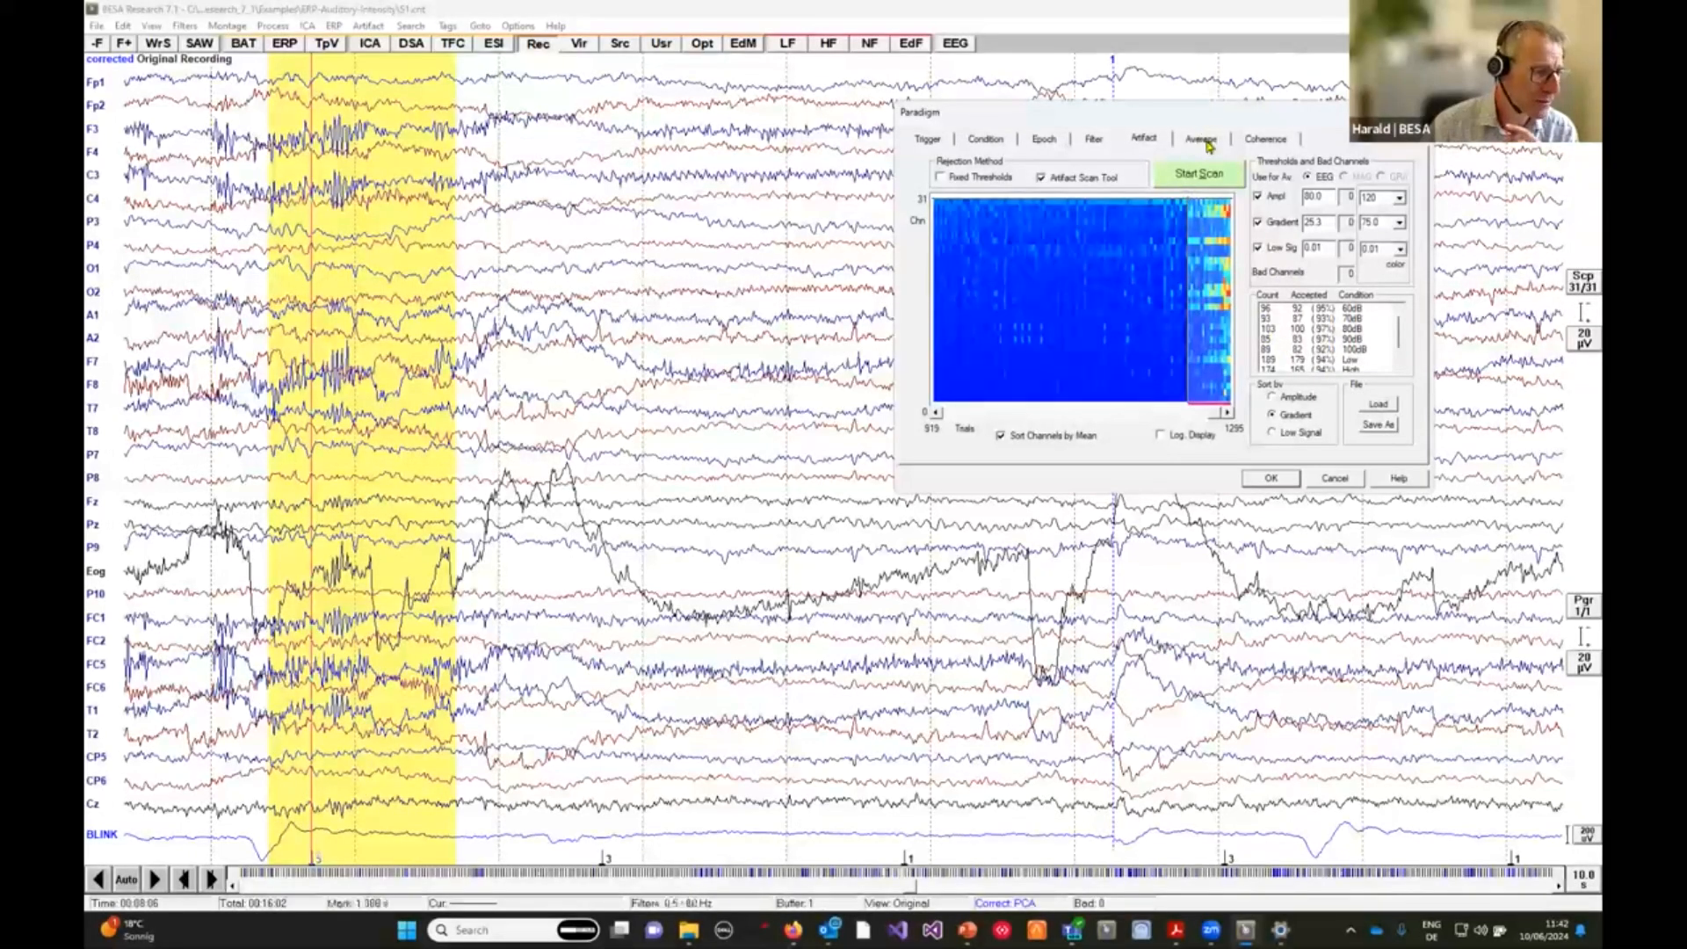
In the averaging settings, add the Even Matches and Odd Matches constraints to the 60dB condition.
click(1204, 141)
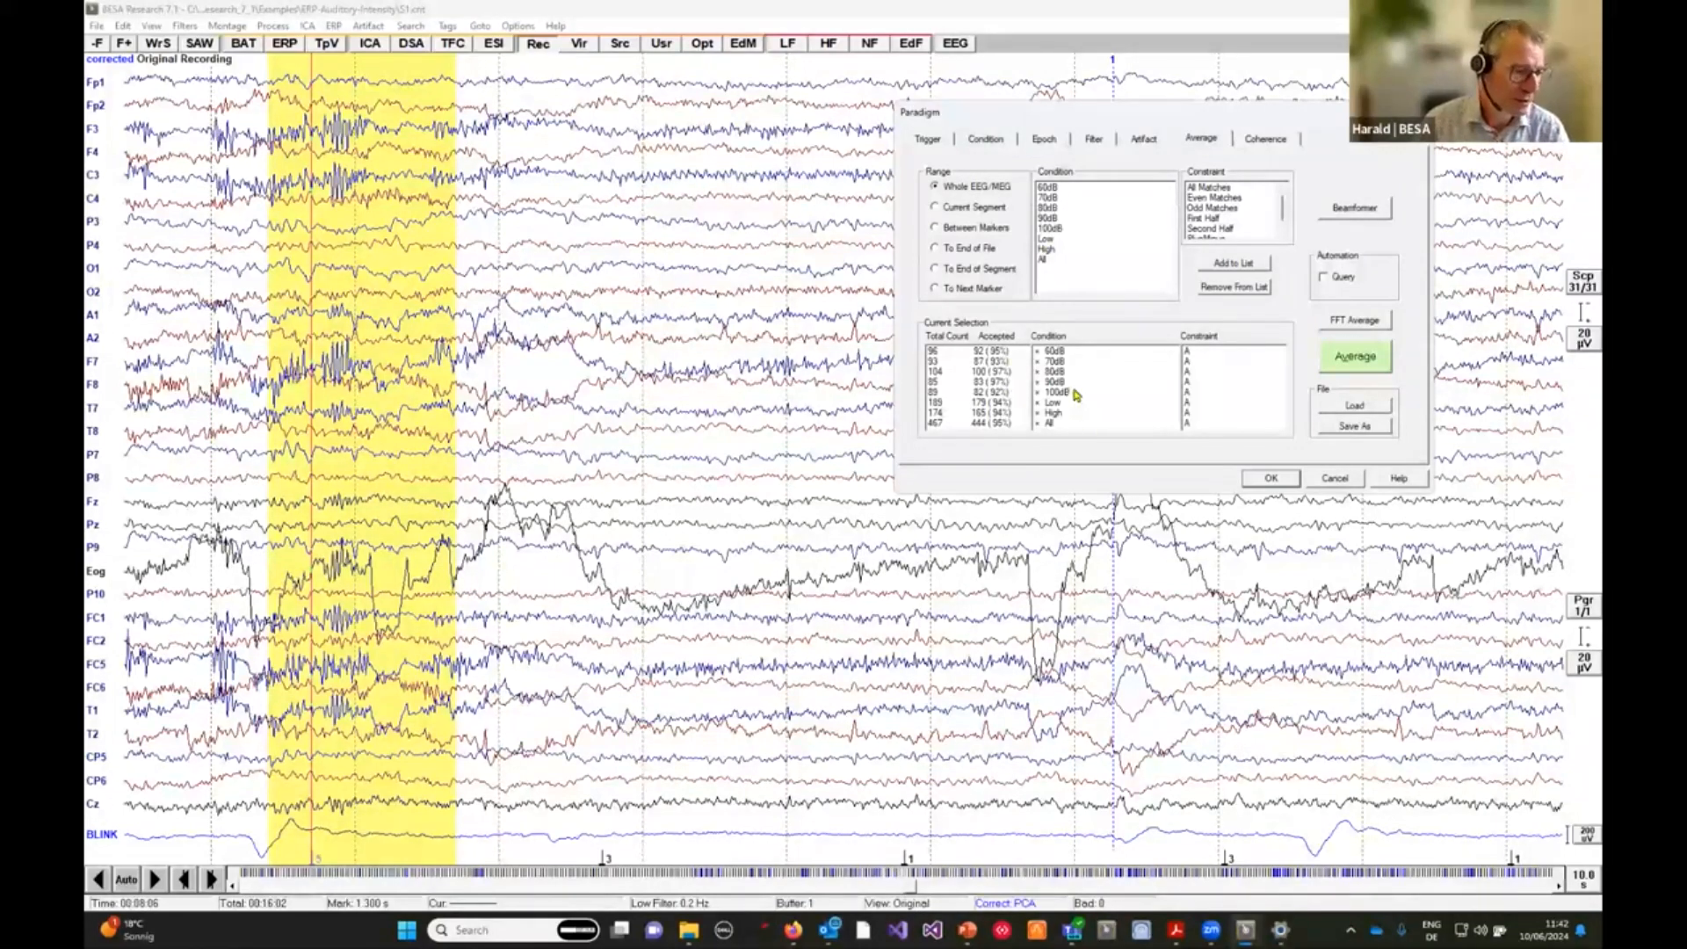
click(1191, 353)
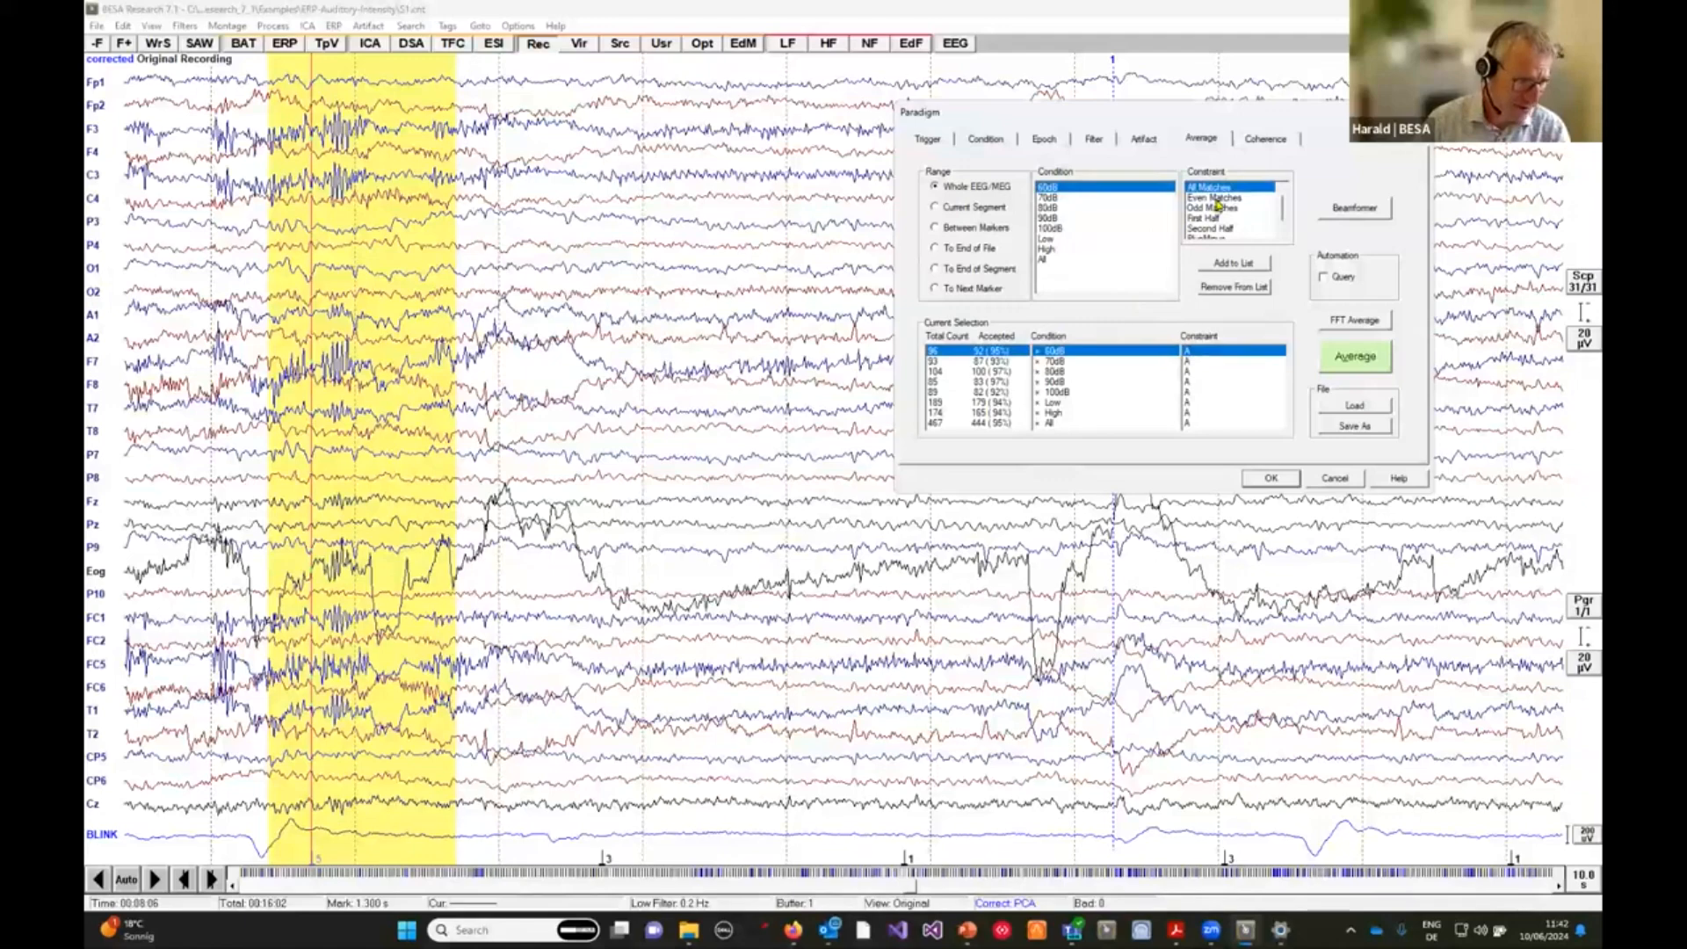
click(1218, 199)
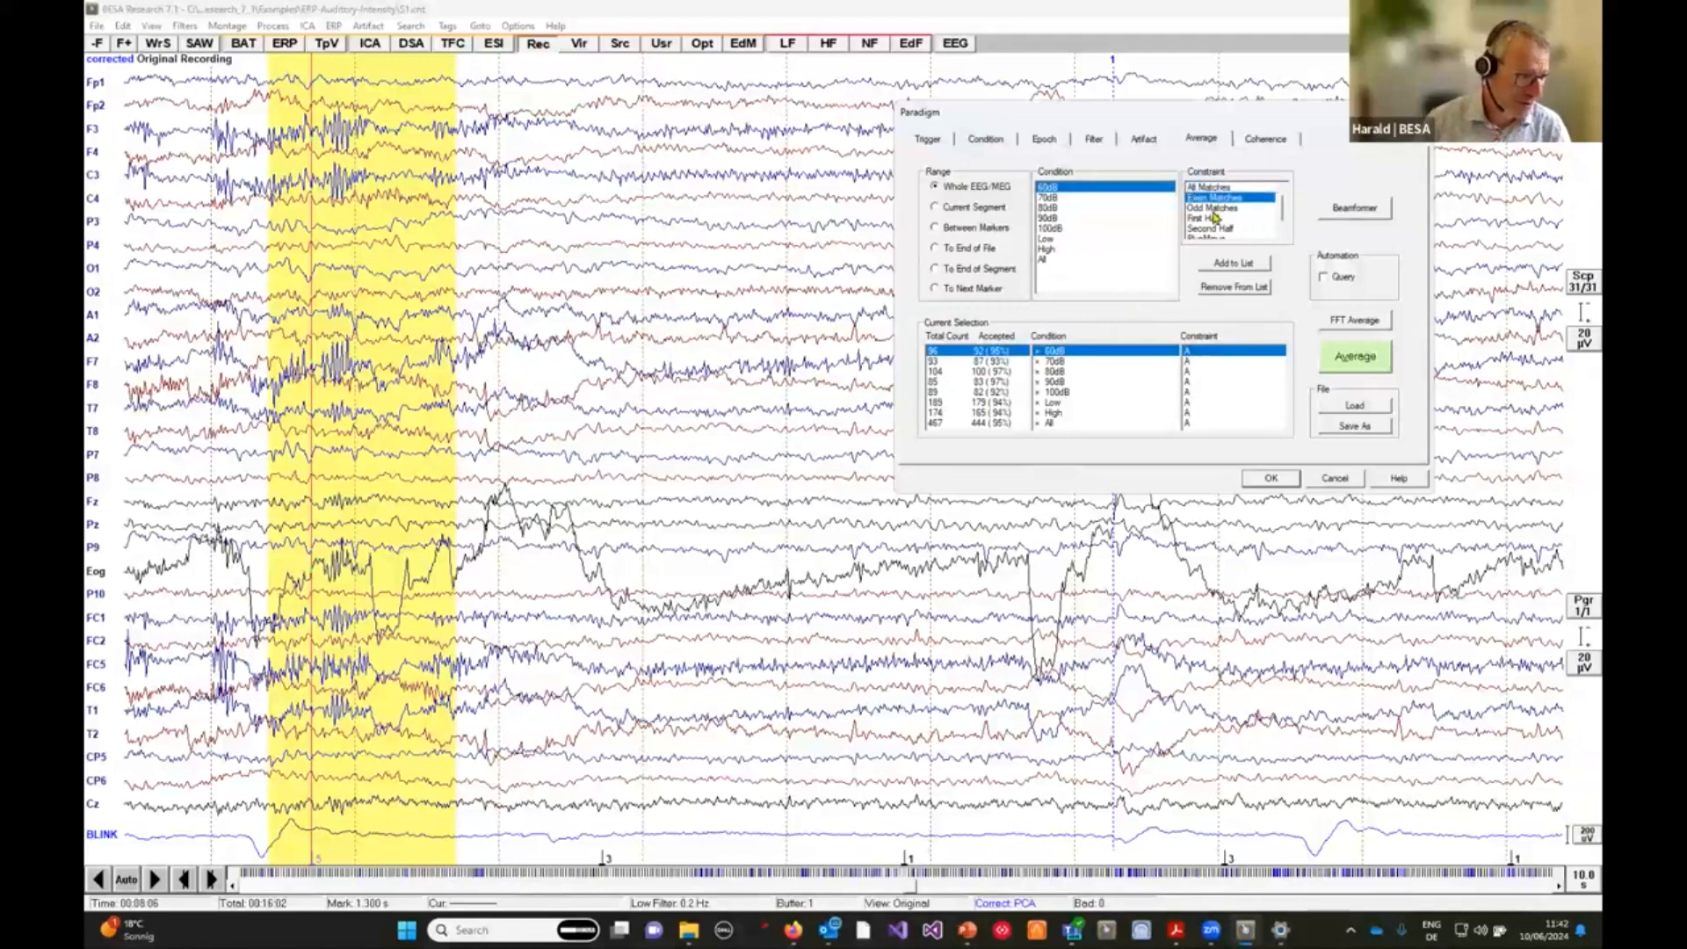
ctrl+click(1215, 209)
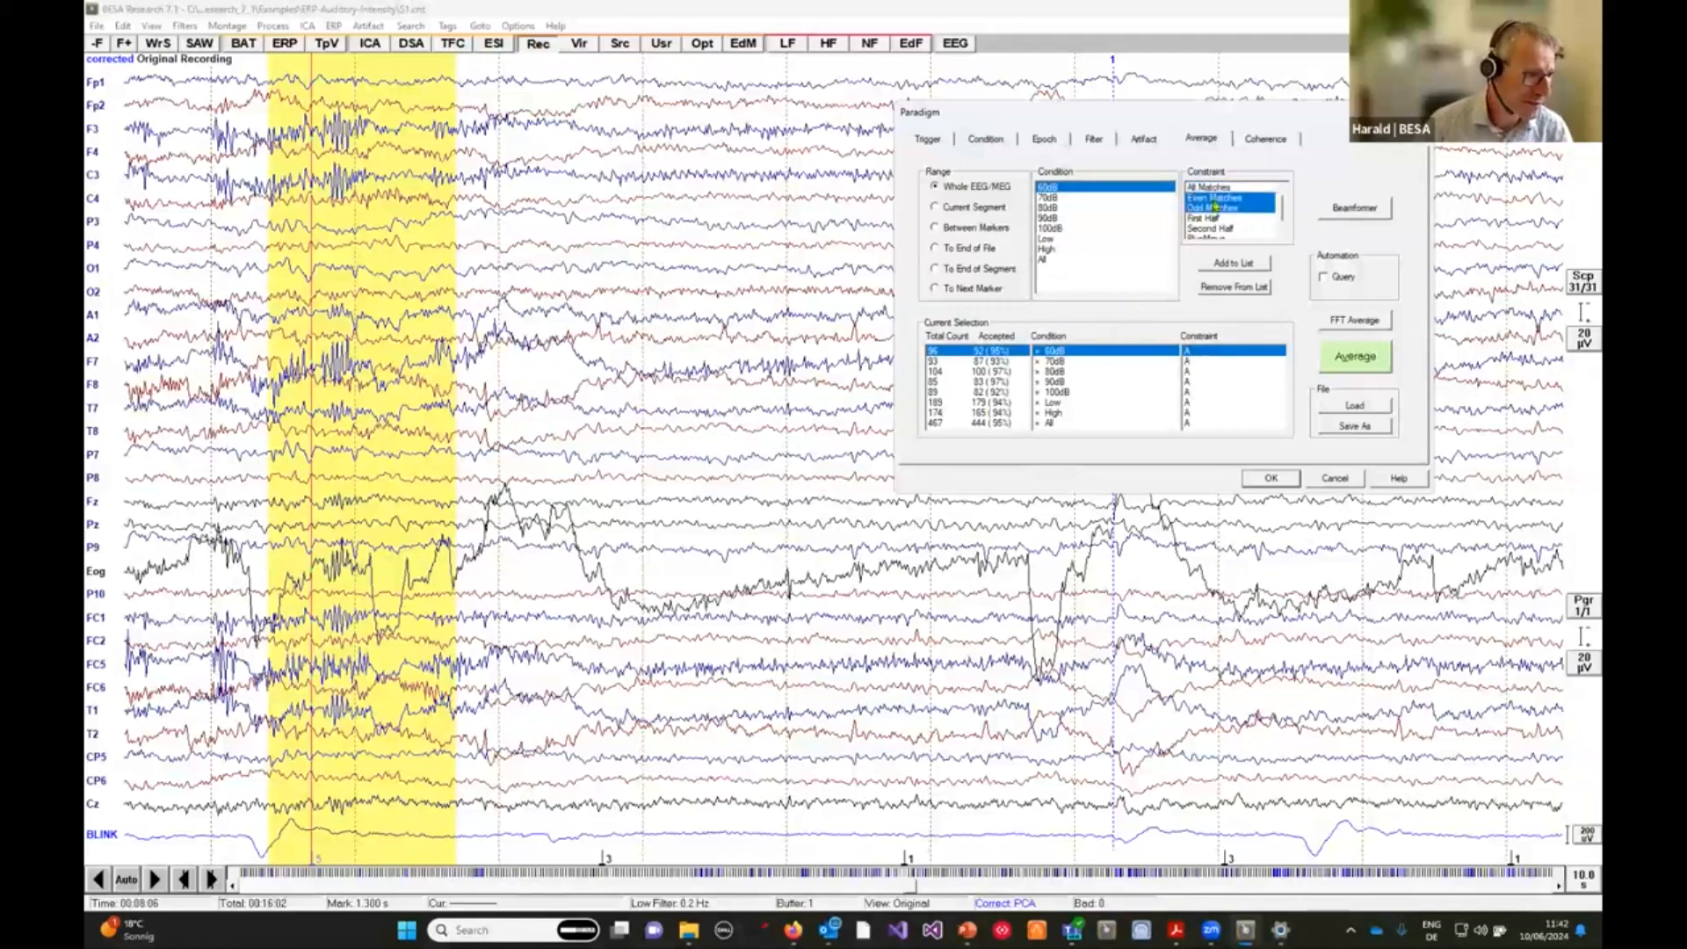
click(1243, 266)
click(1204, 351)
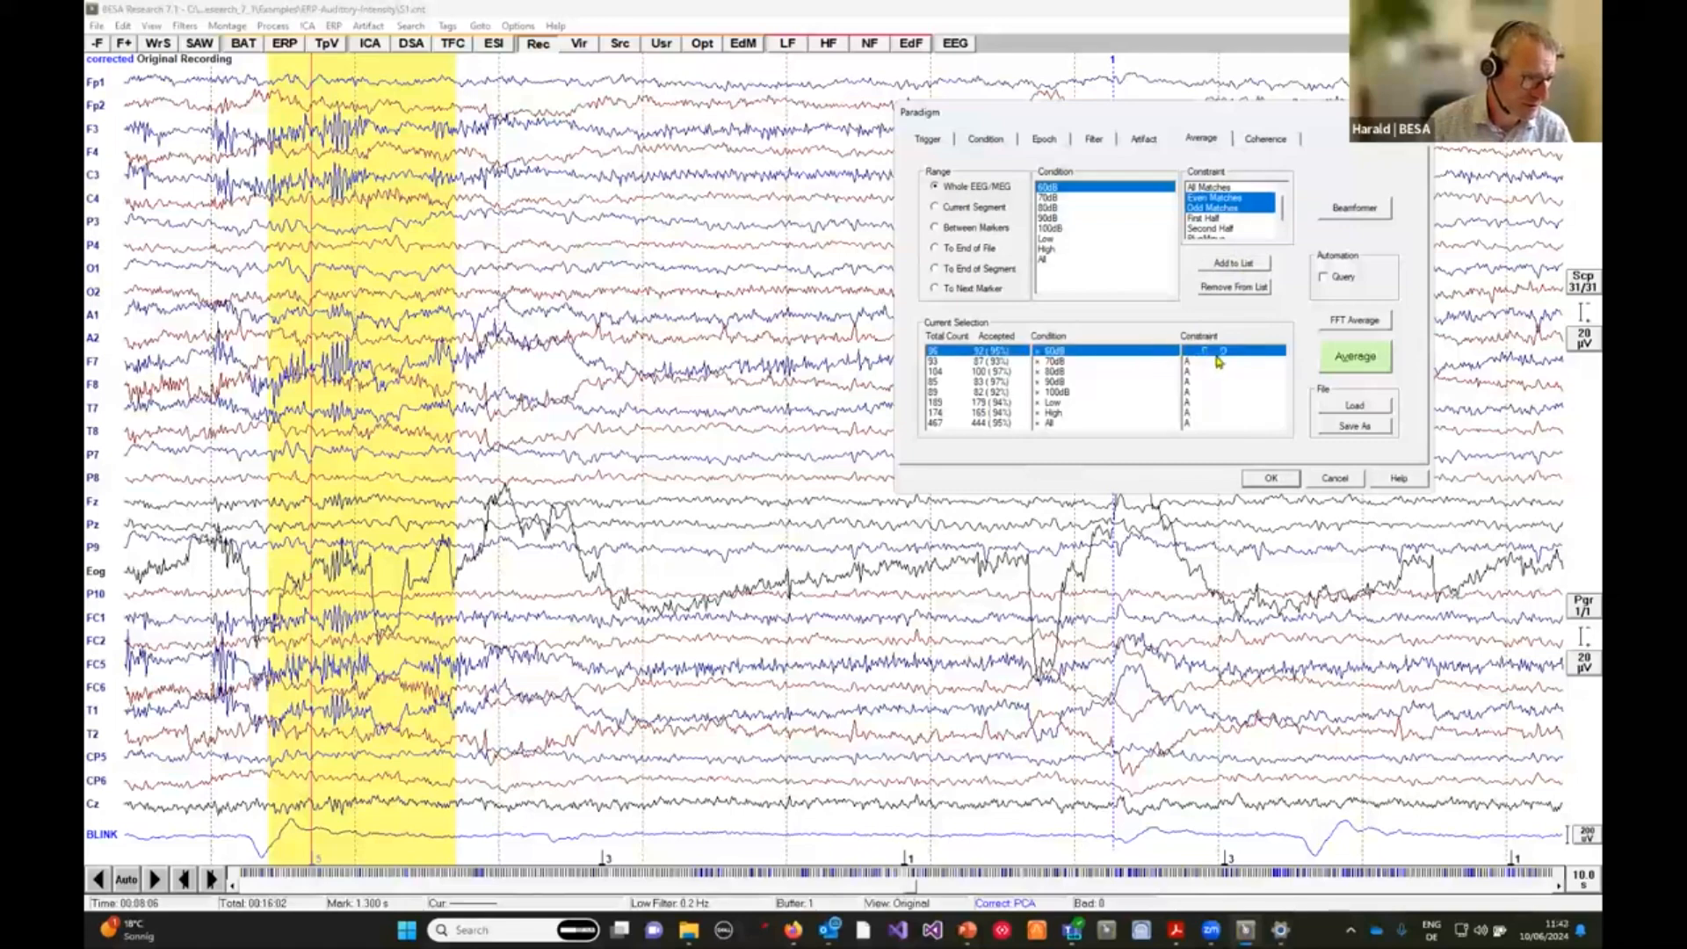
Restore the All Matches constraint for the 60dB condition.
click(1220, 188)
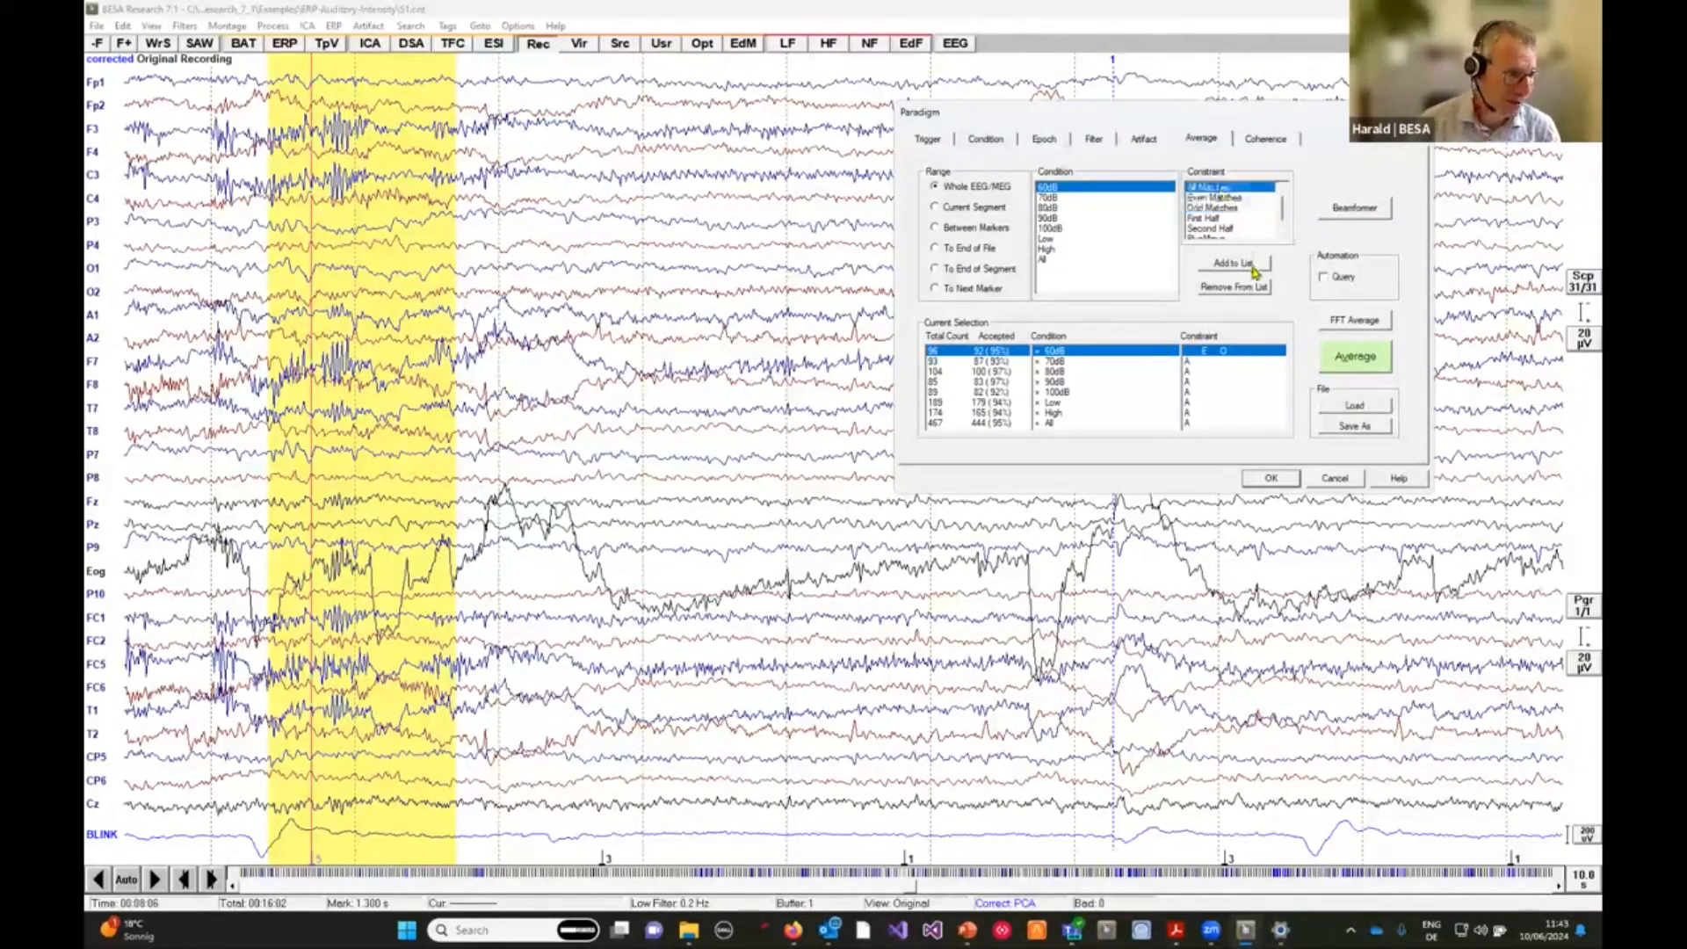
click(1233, 264)
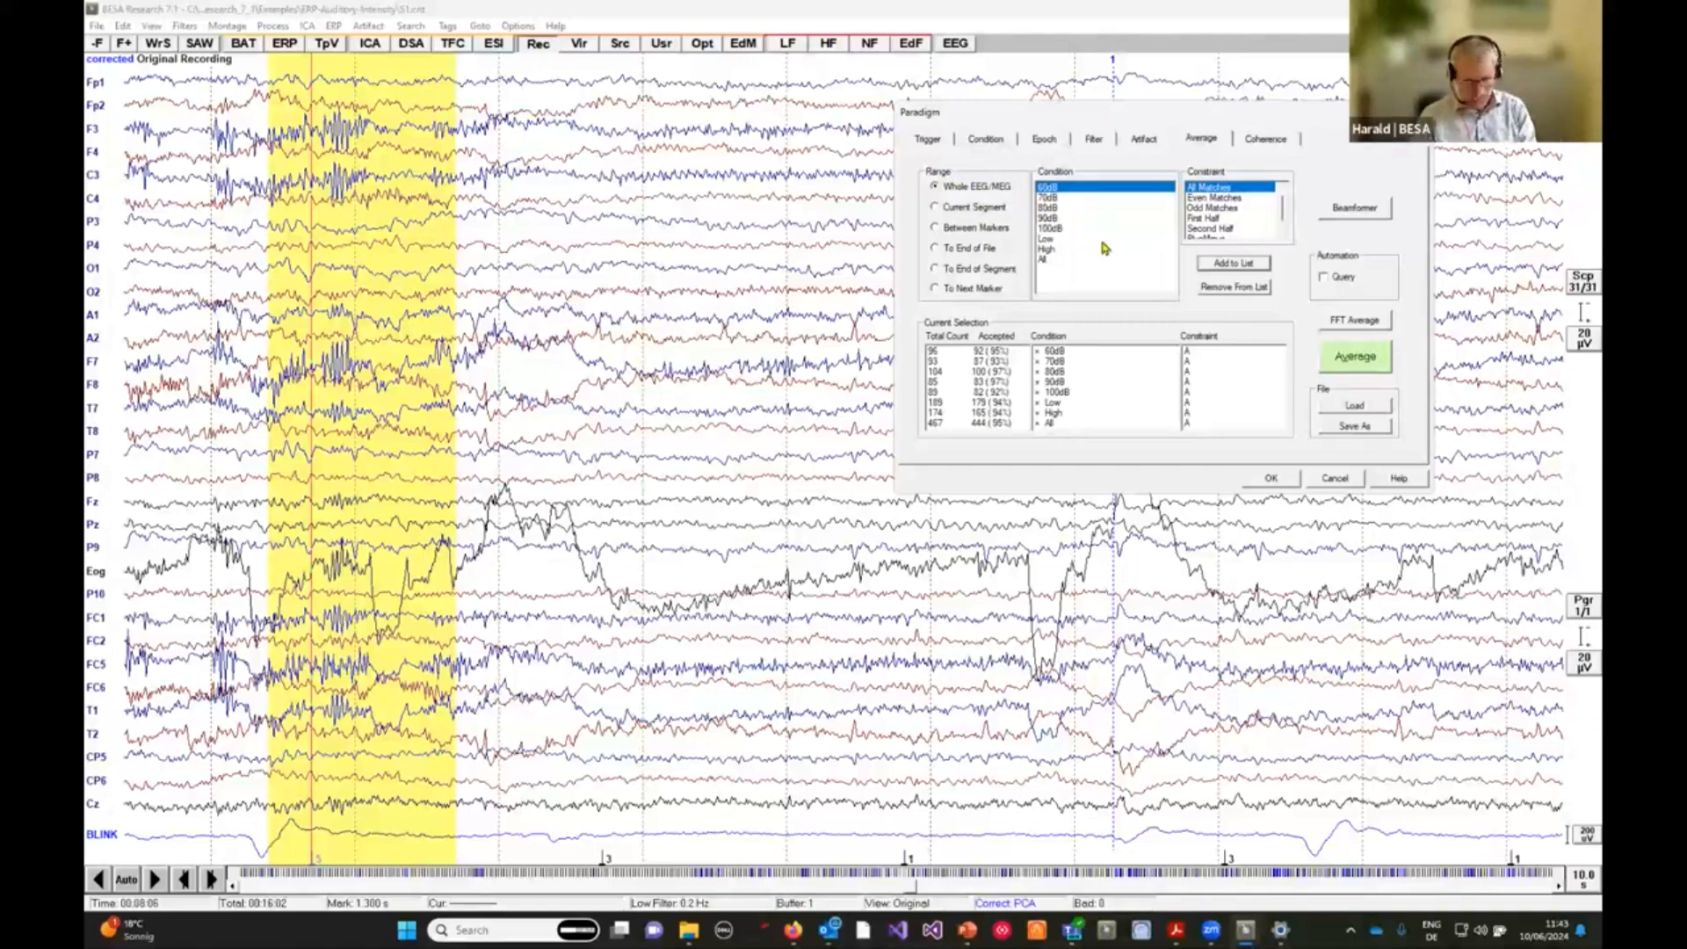
Run the average, processing without artifact correction and without loading artifact coefficients for the result.
click(1357, 358)
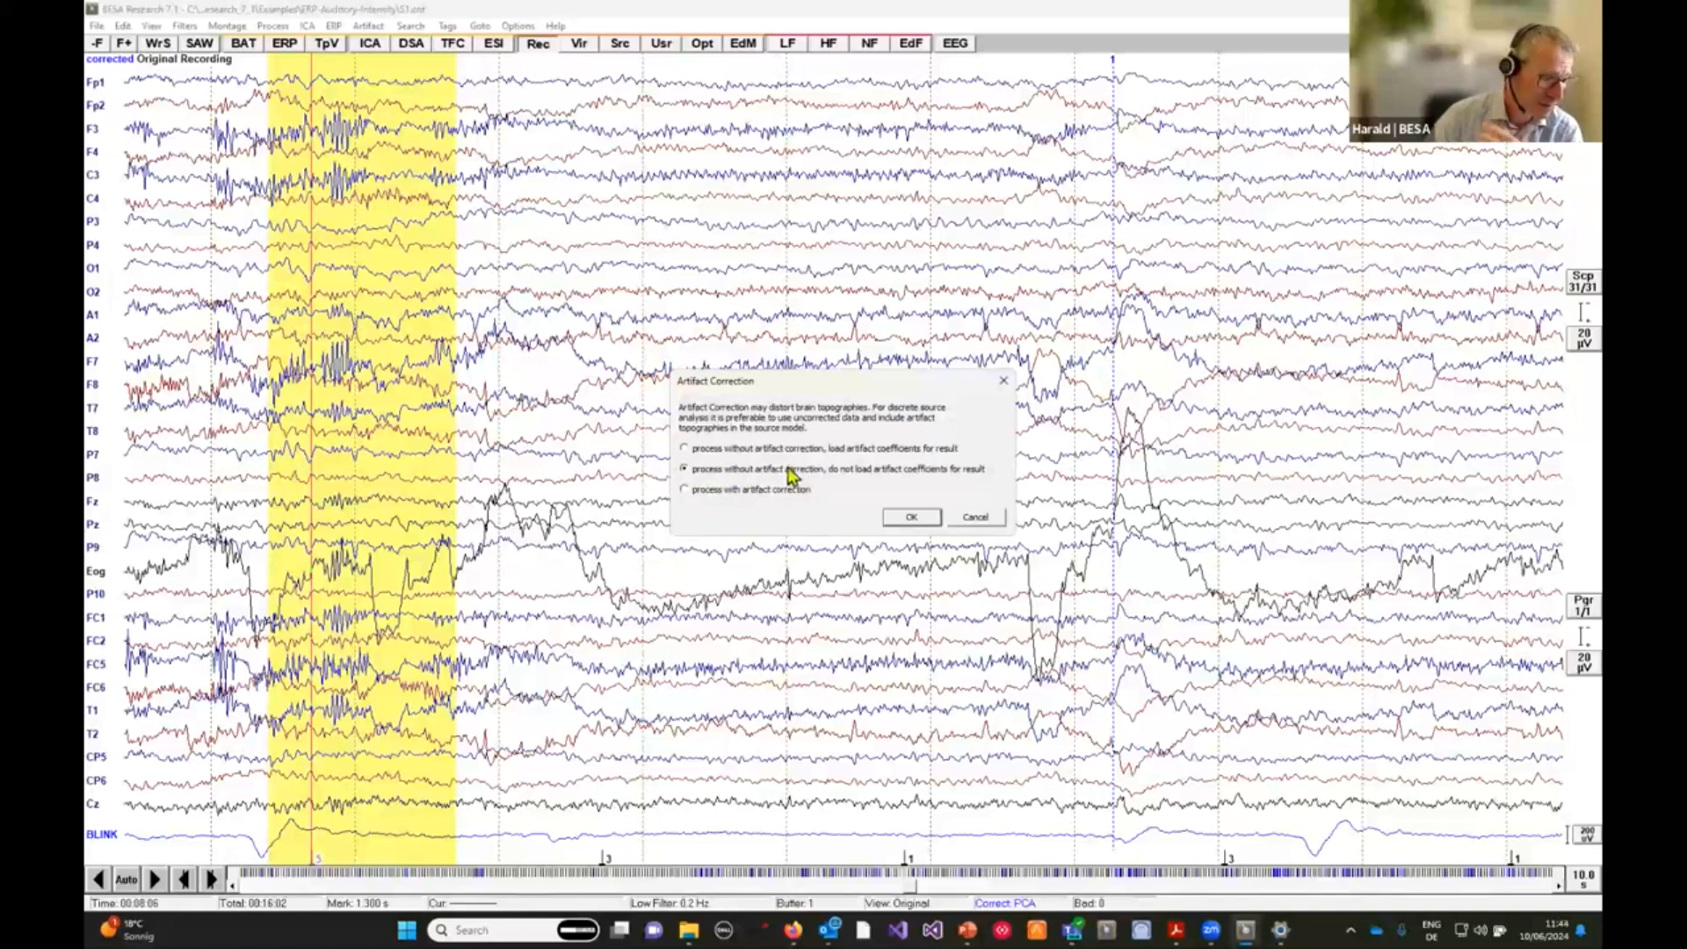
click(914, 519)
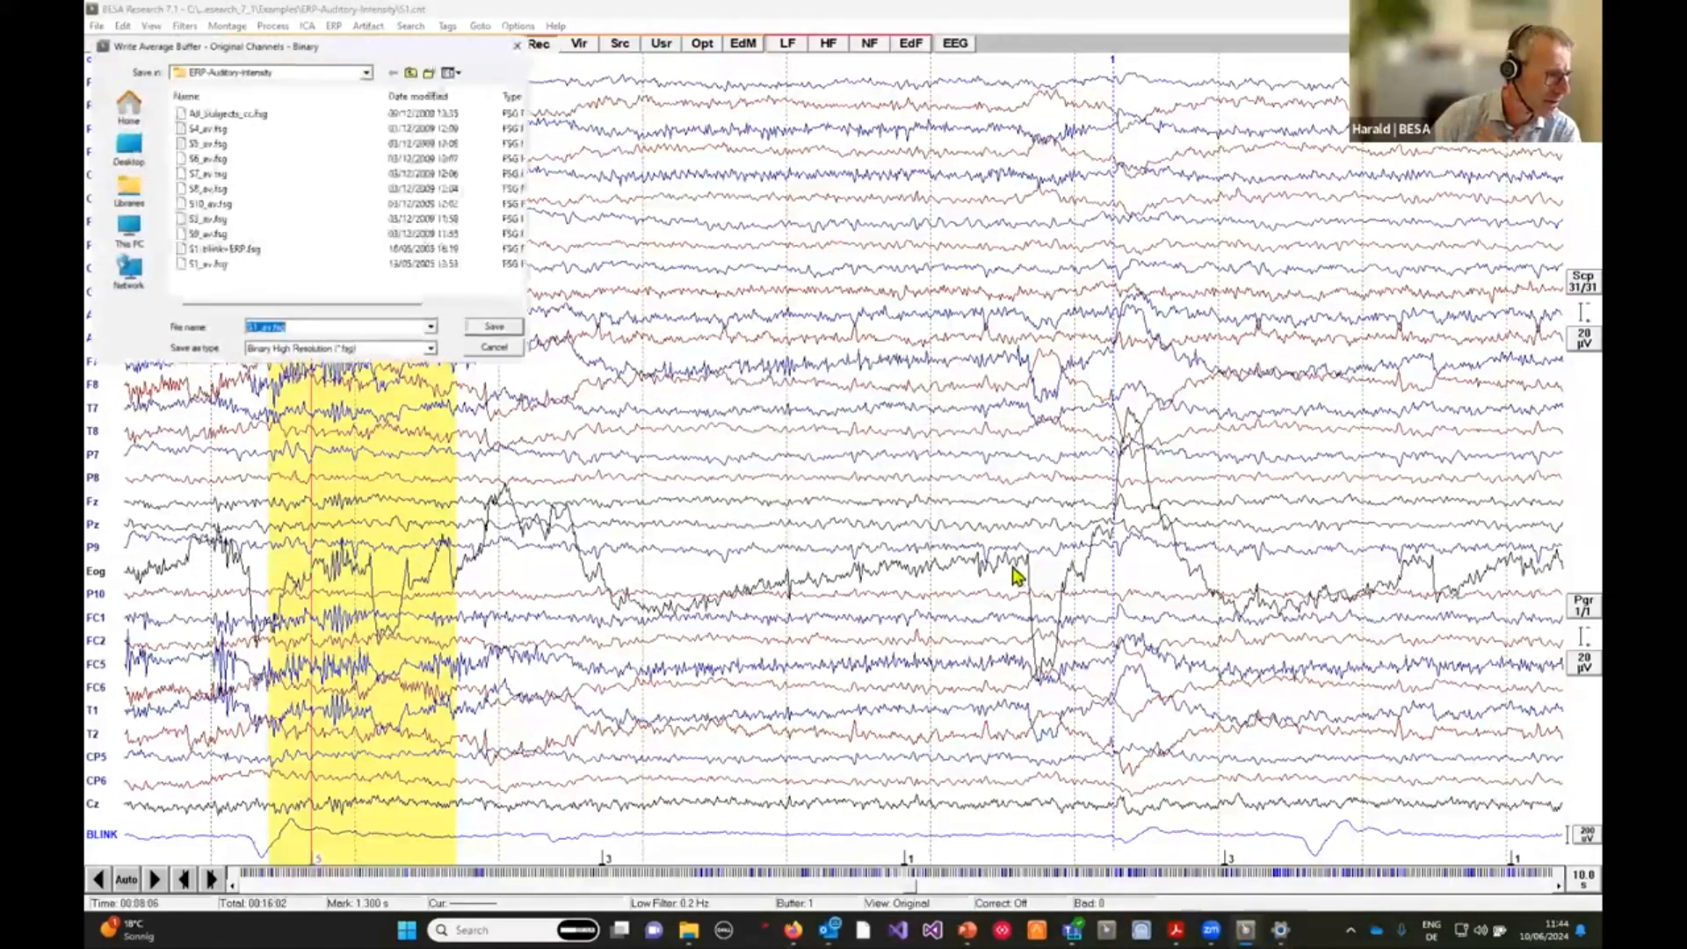
Save the average buffer under the file name S1_av-Test.fsg.
click(268, 326)
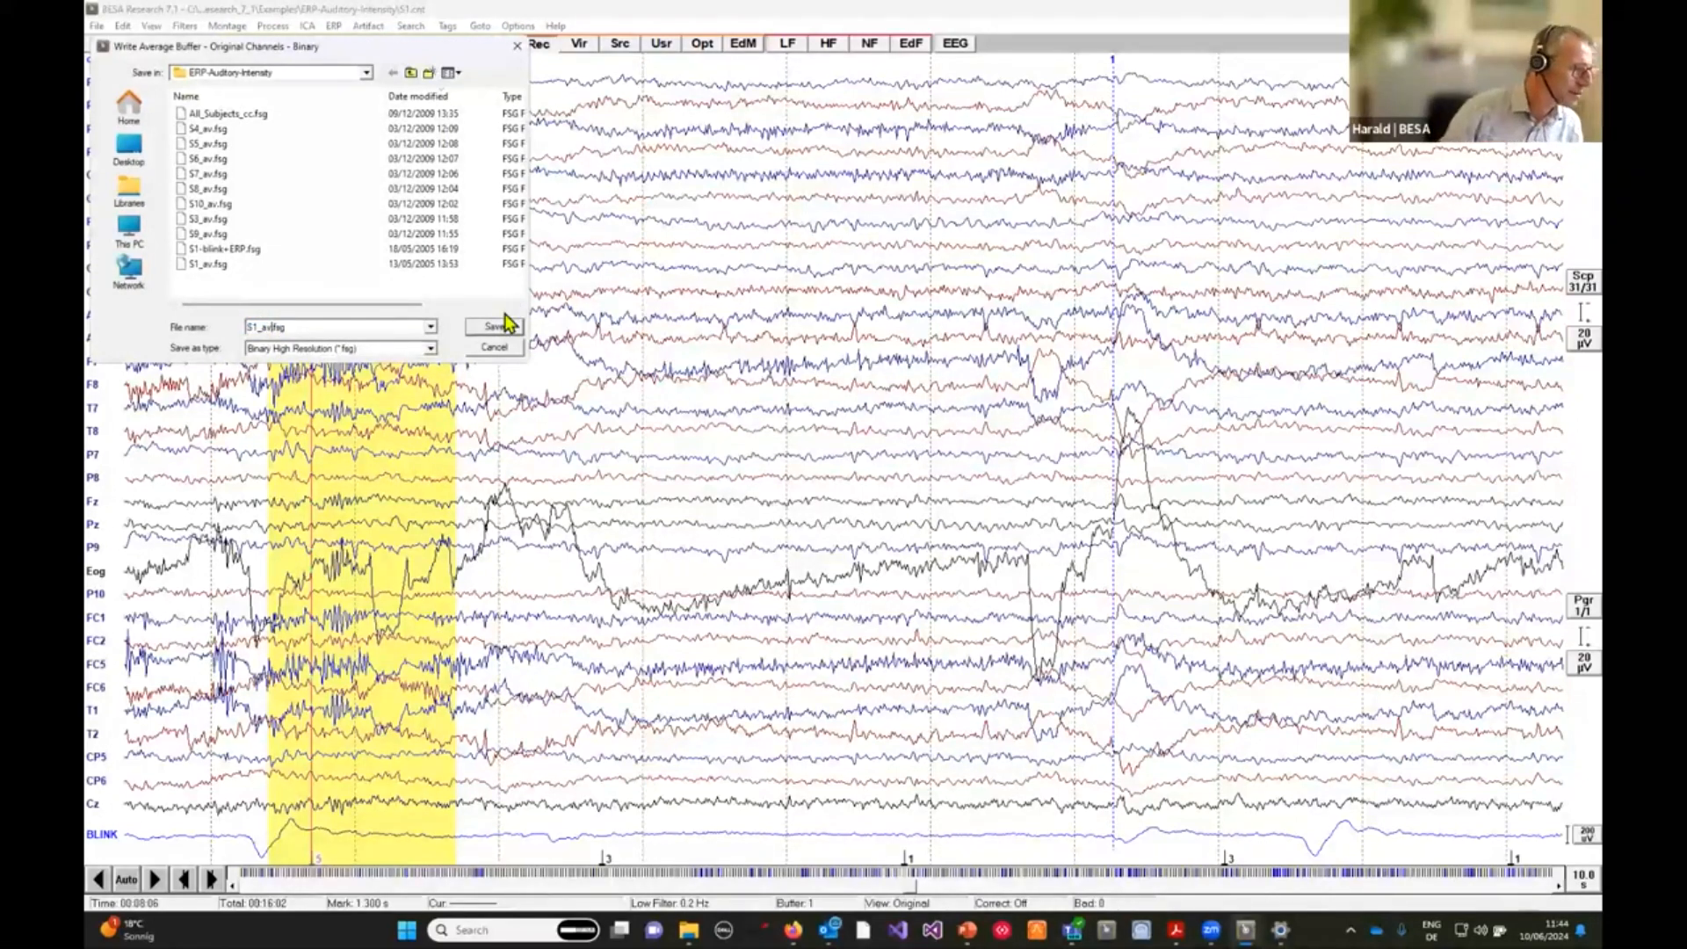
text(-Test)
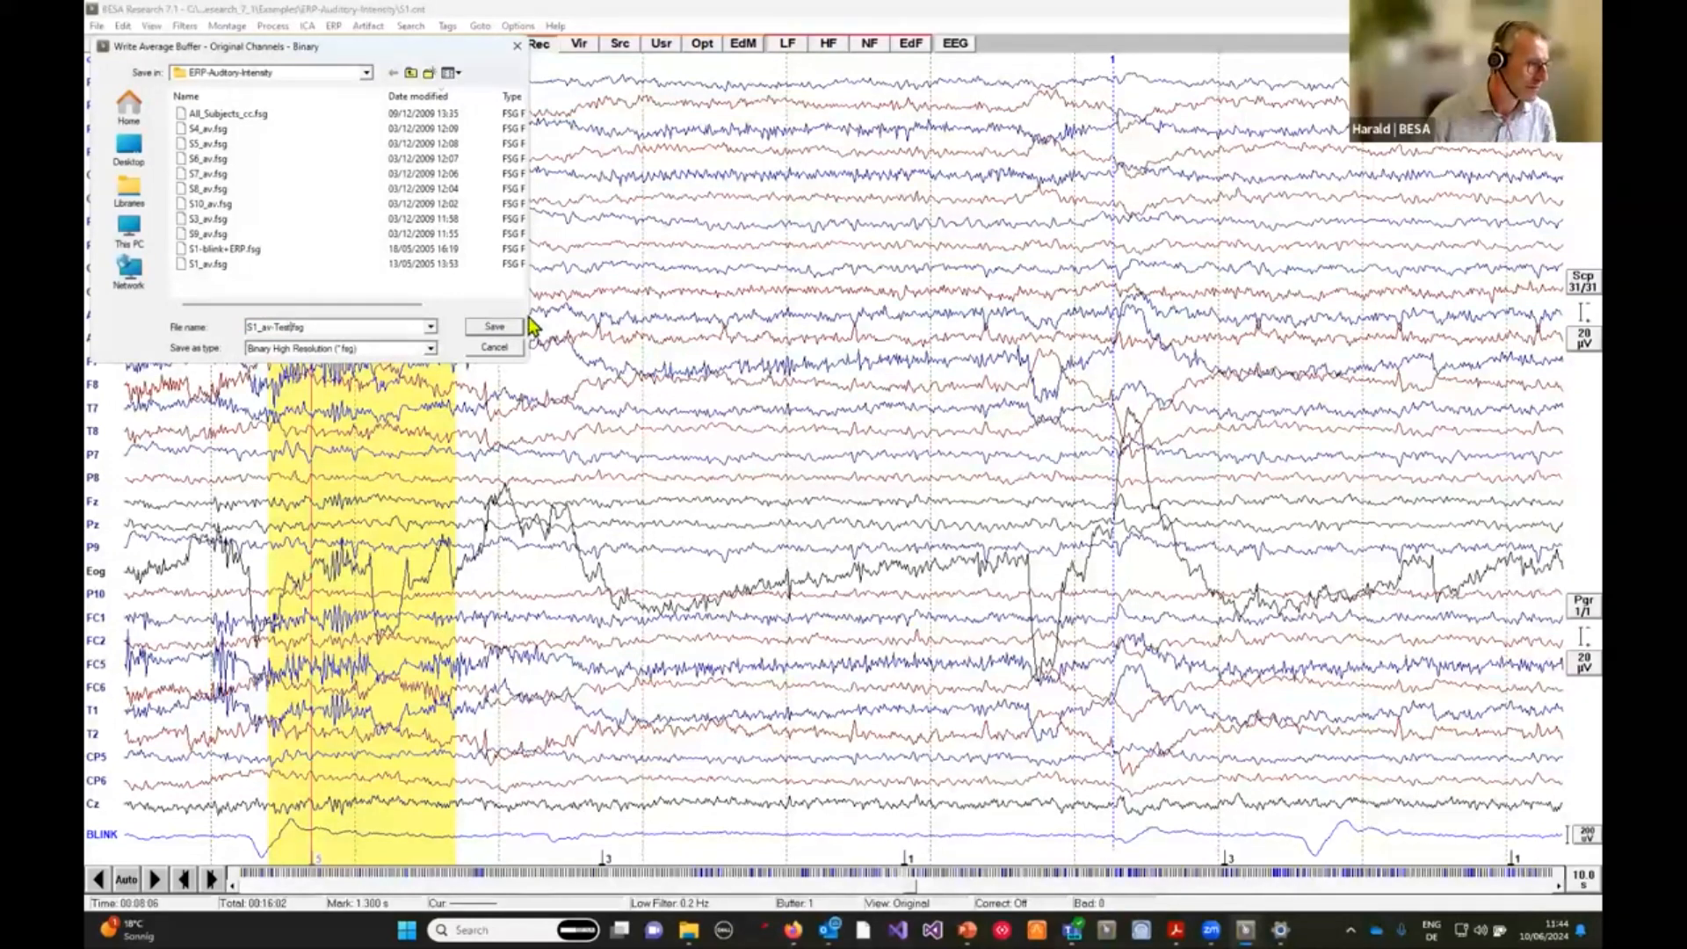
click(503, 328)
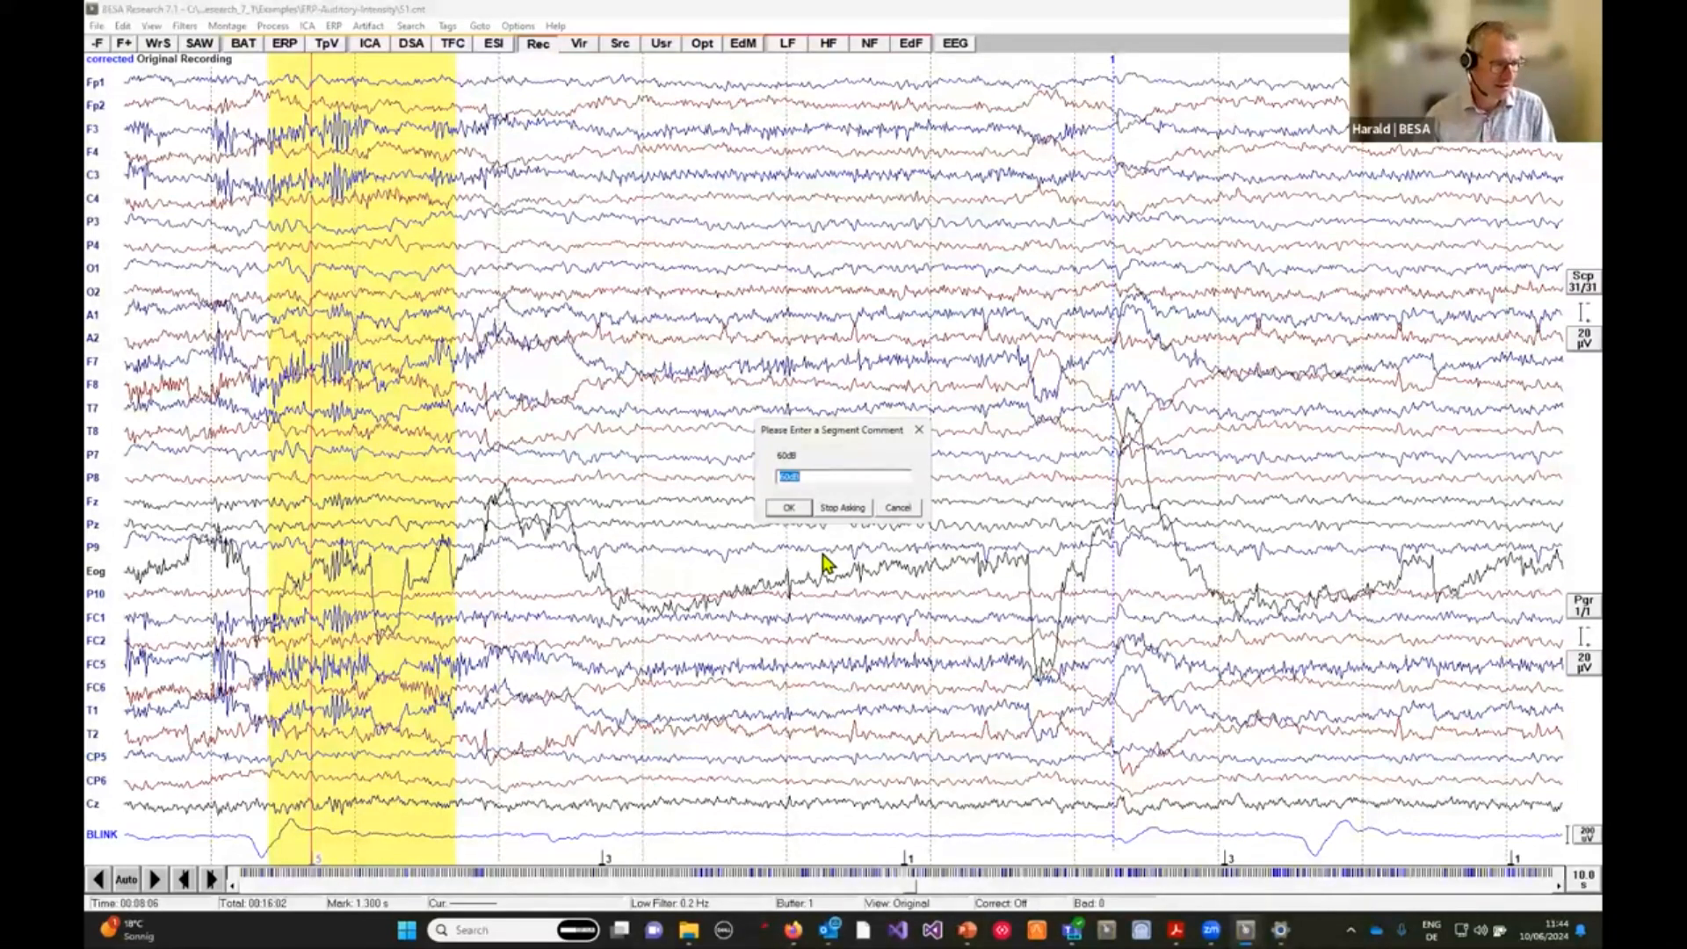
Accept the 60dB segment comment and stop asking for further segment comments.
click(790, 510)
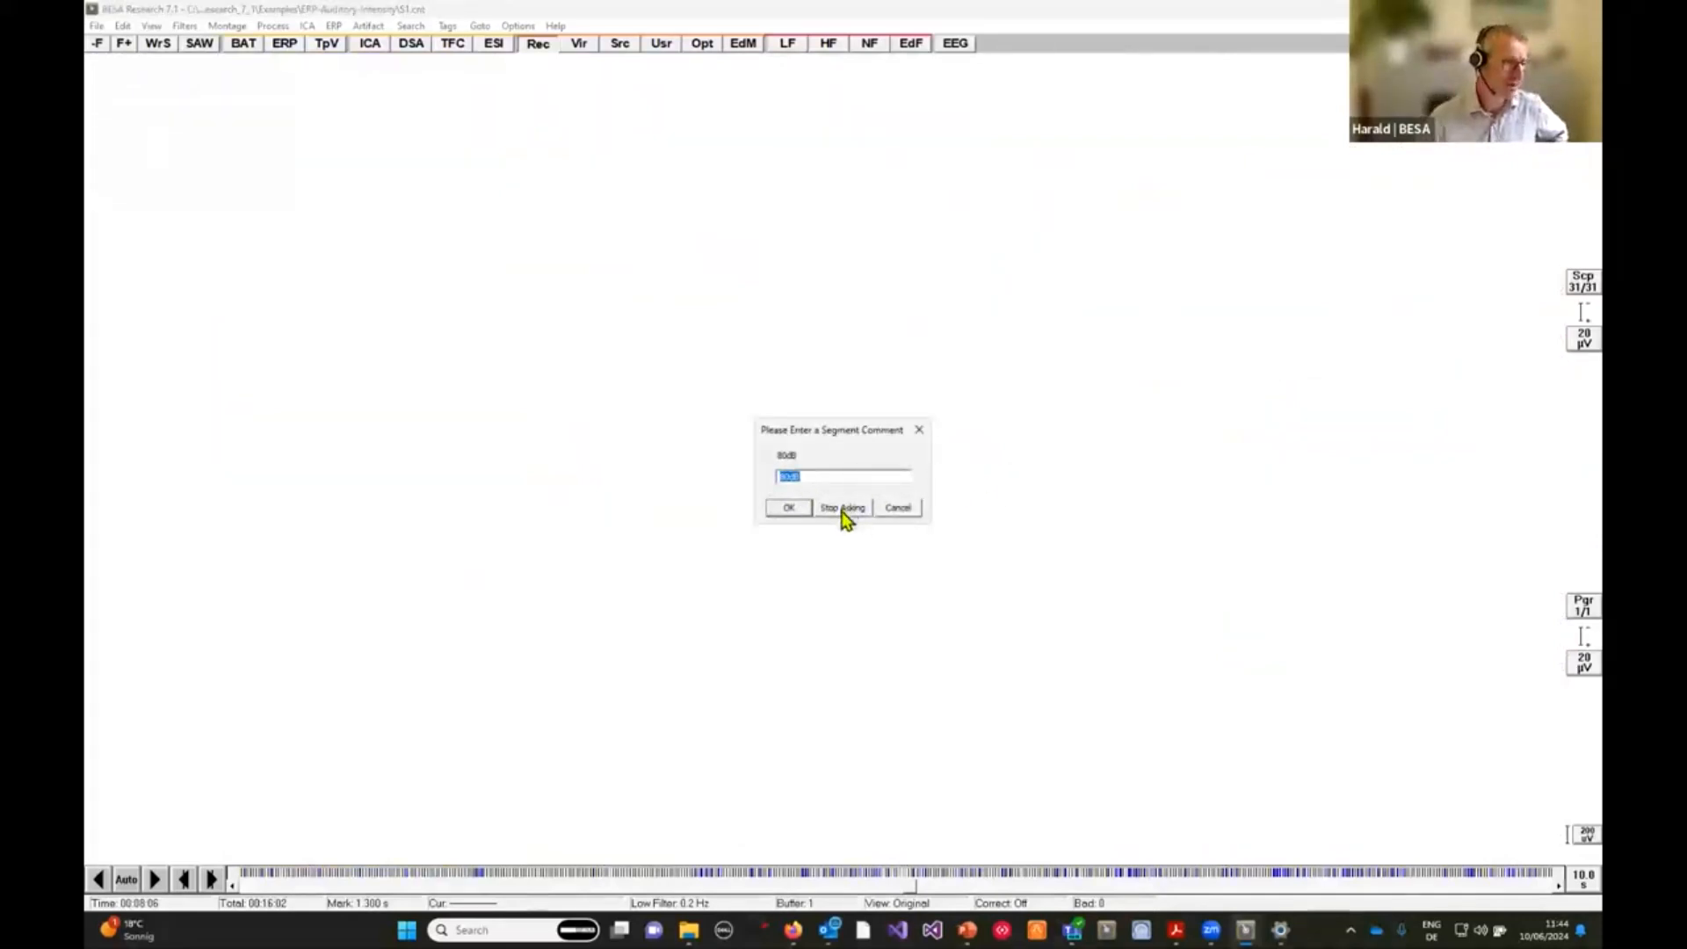
click(843, 509)
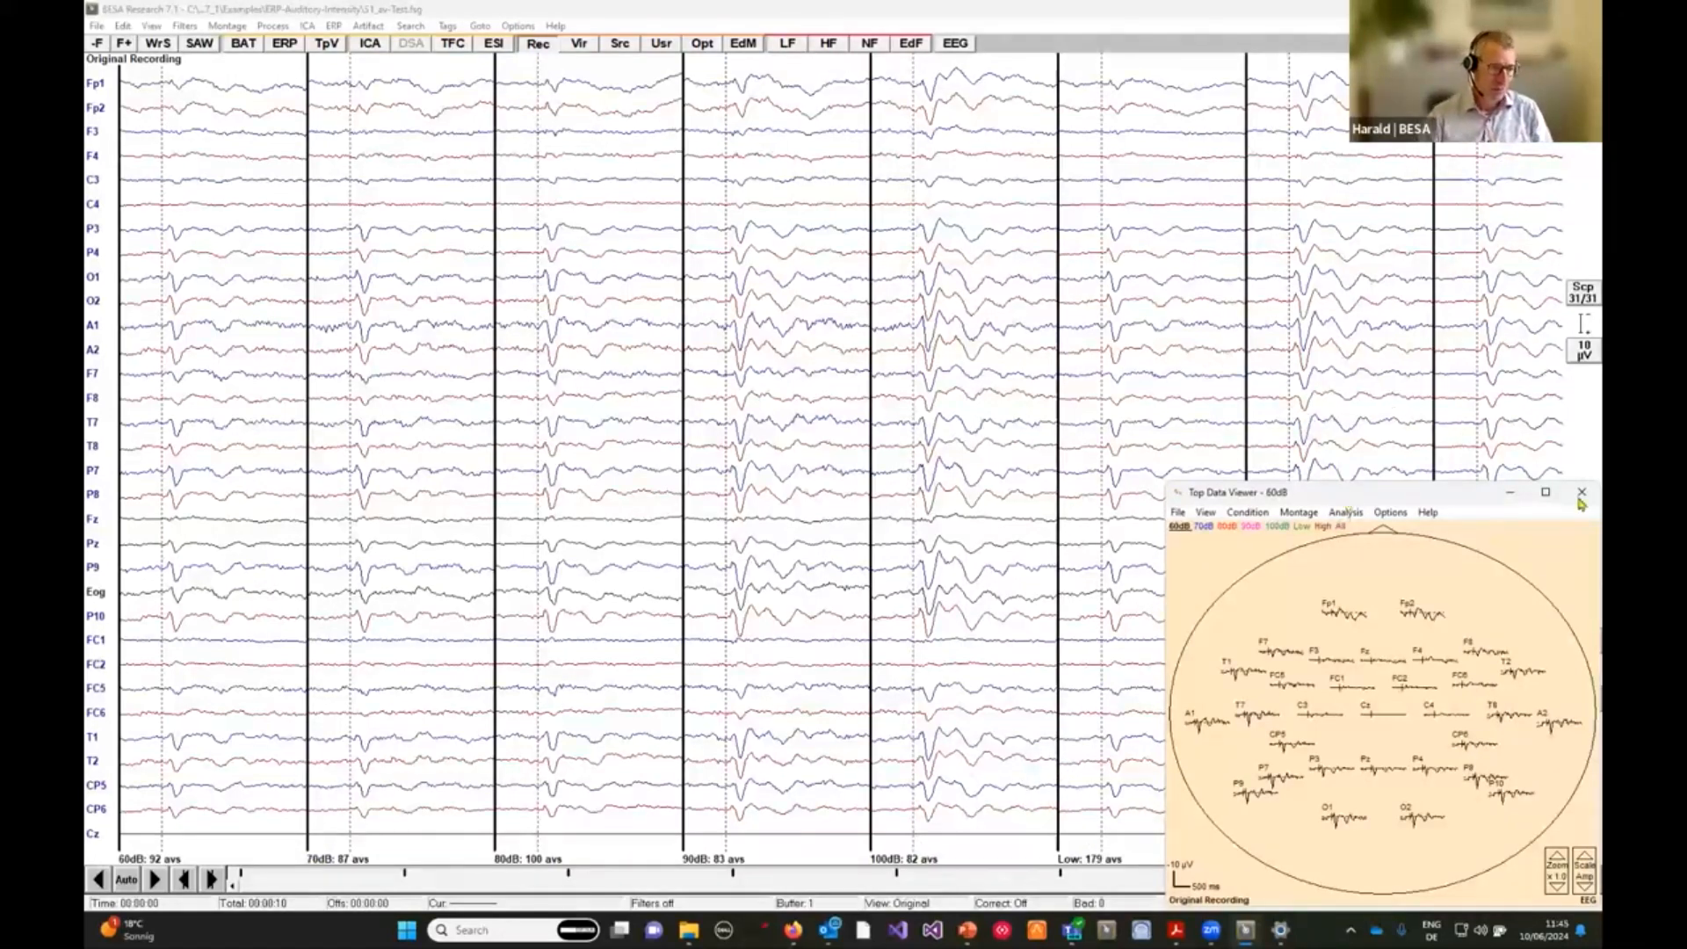
Maximize the Top Data Viewer and display the Low and High conditions overlaid.
click(1546, 492)
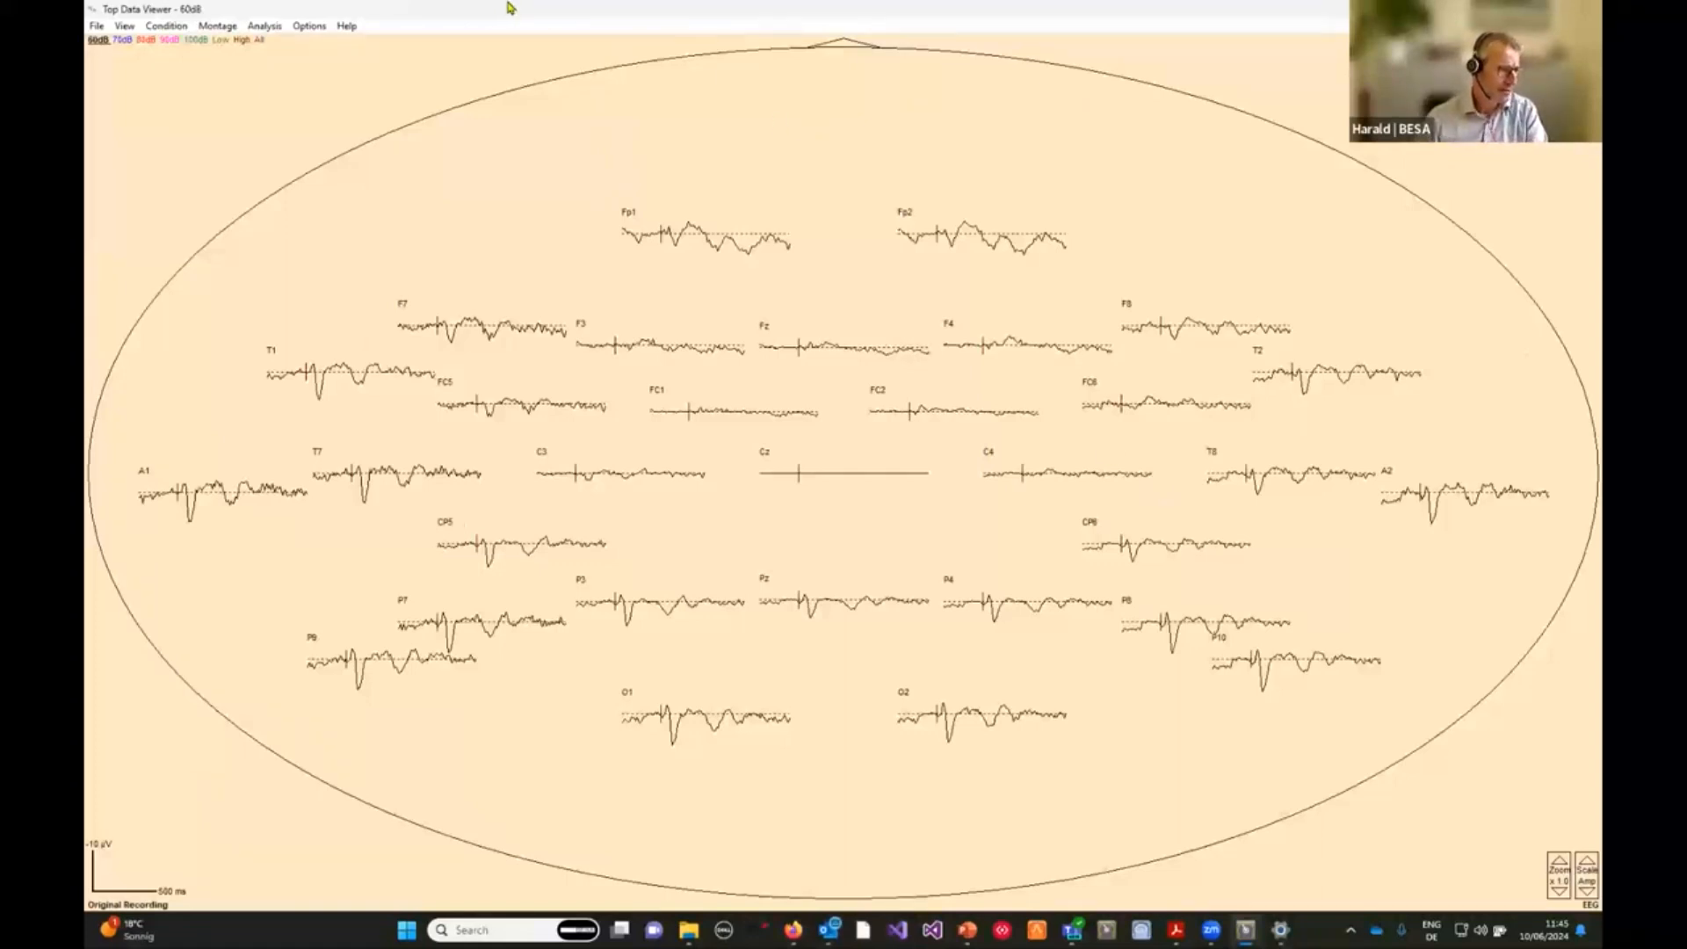
click(224, 41)
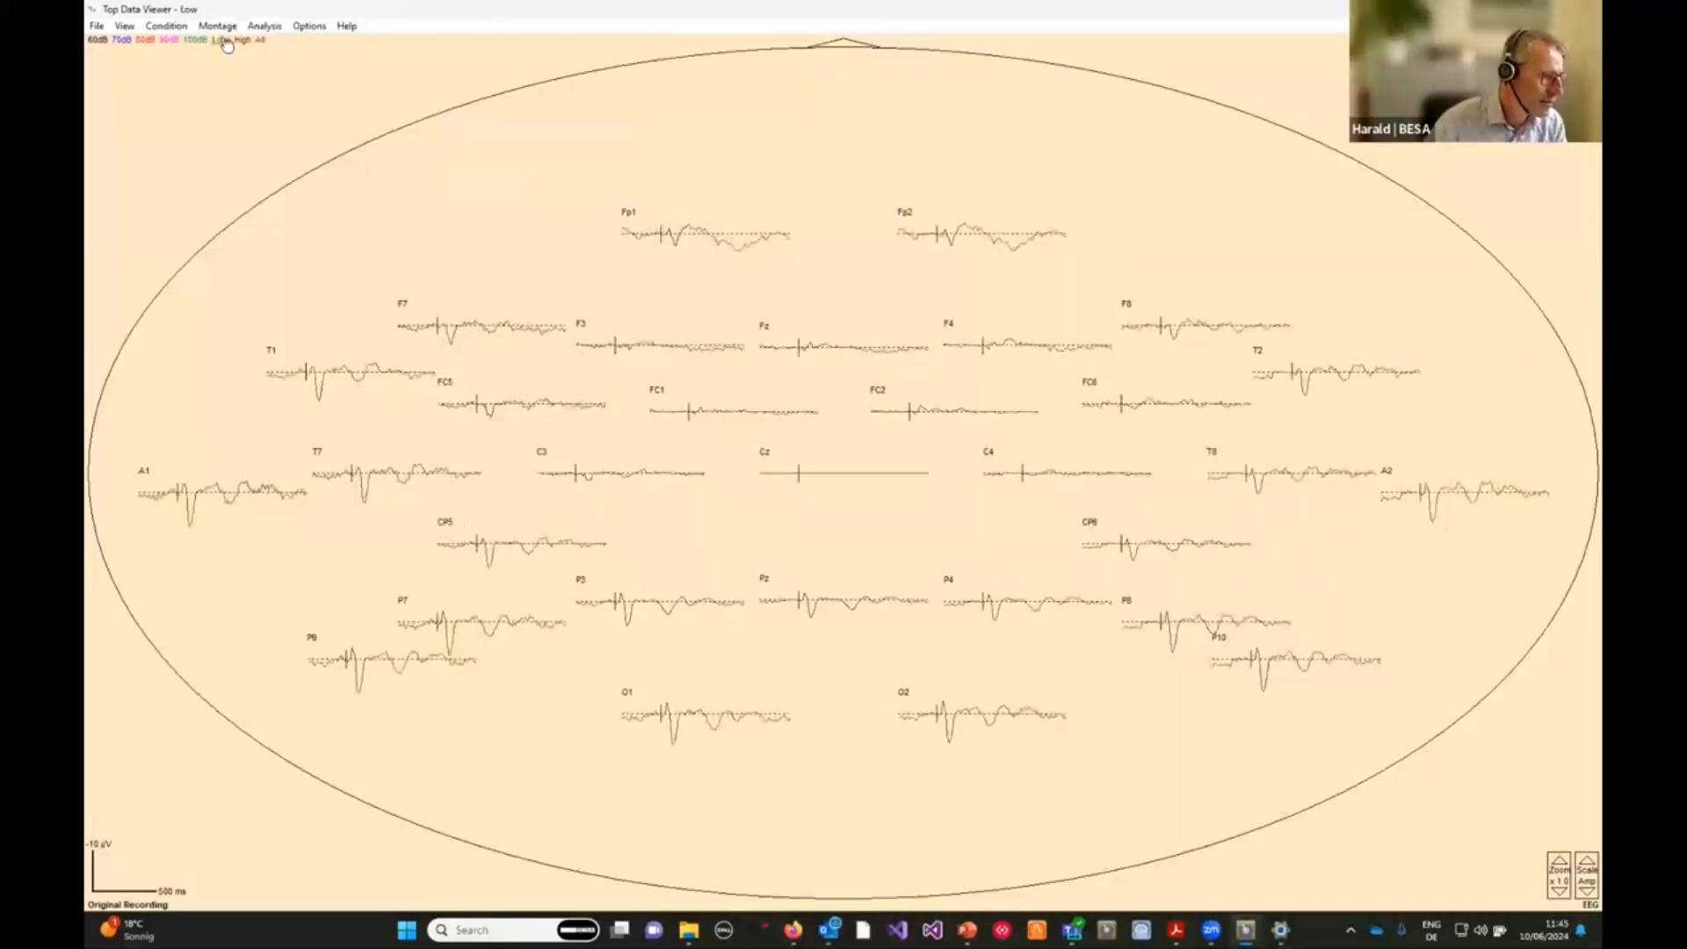
click(243, 40)
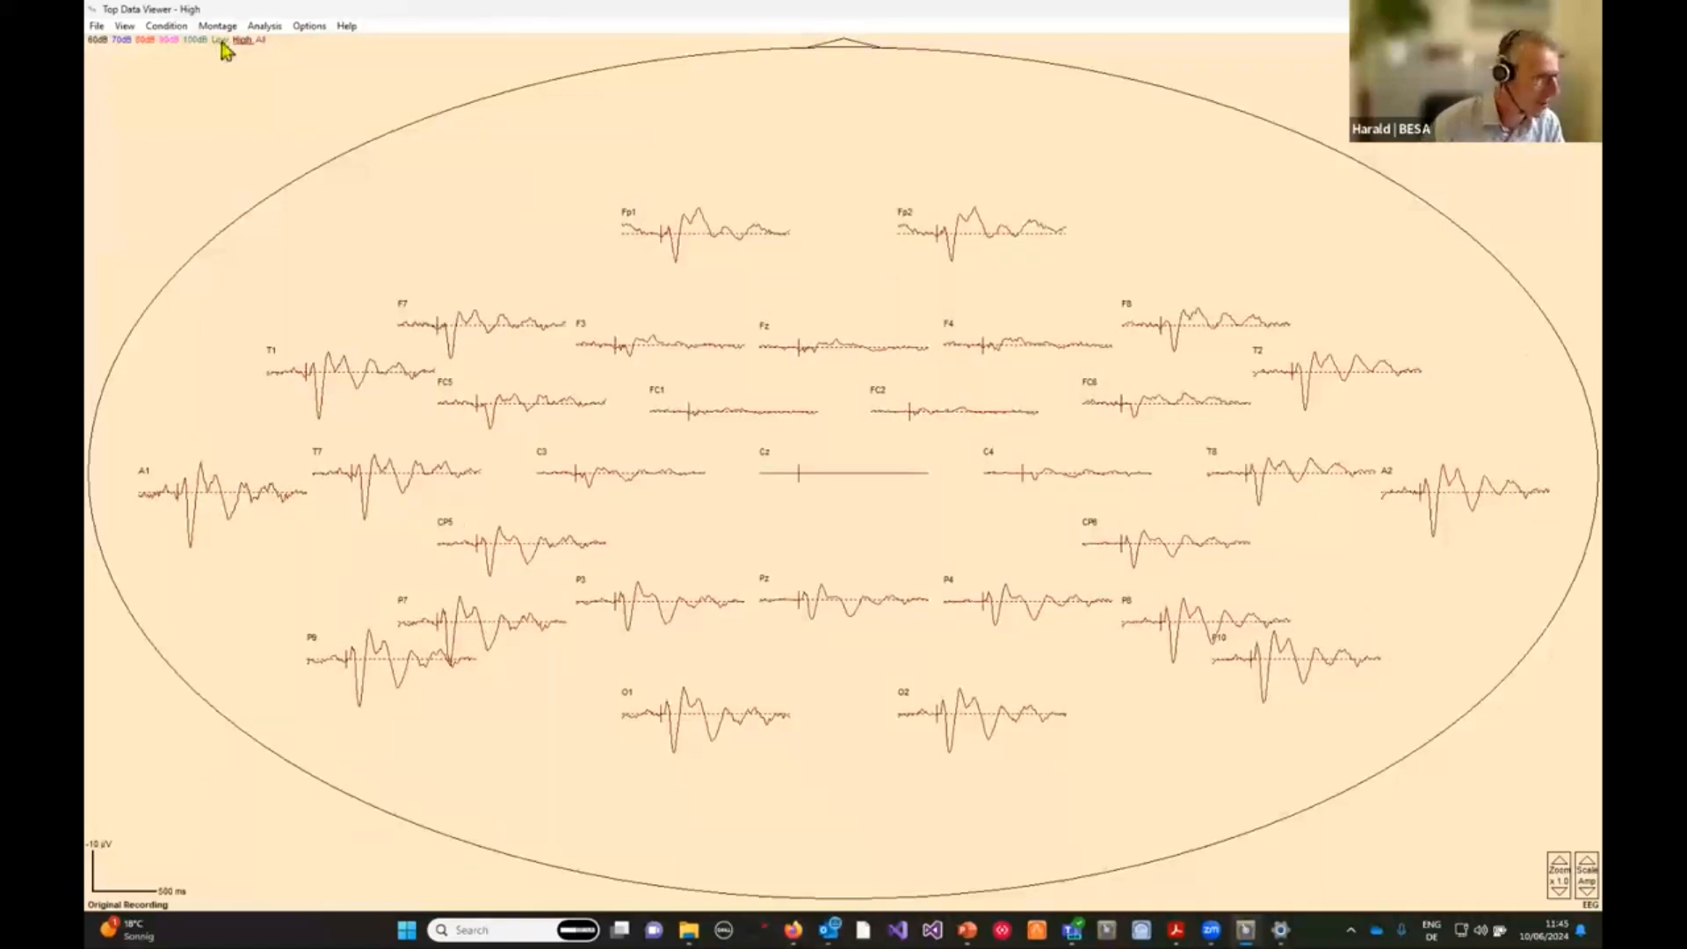
click(220, 40)
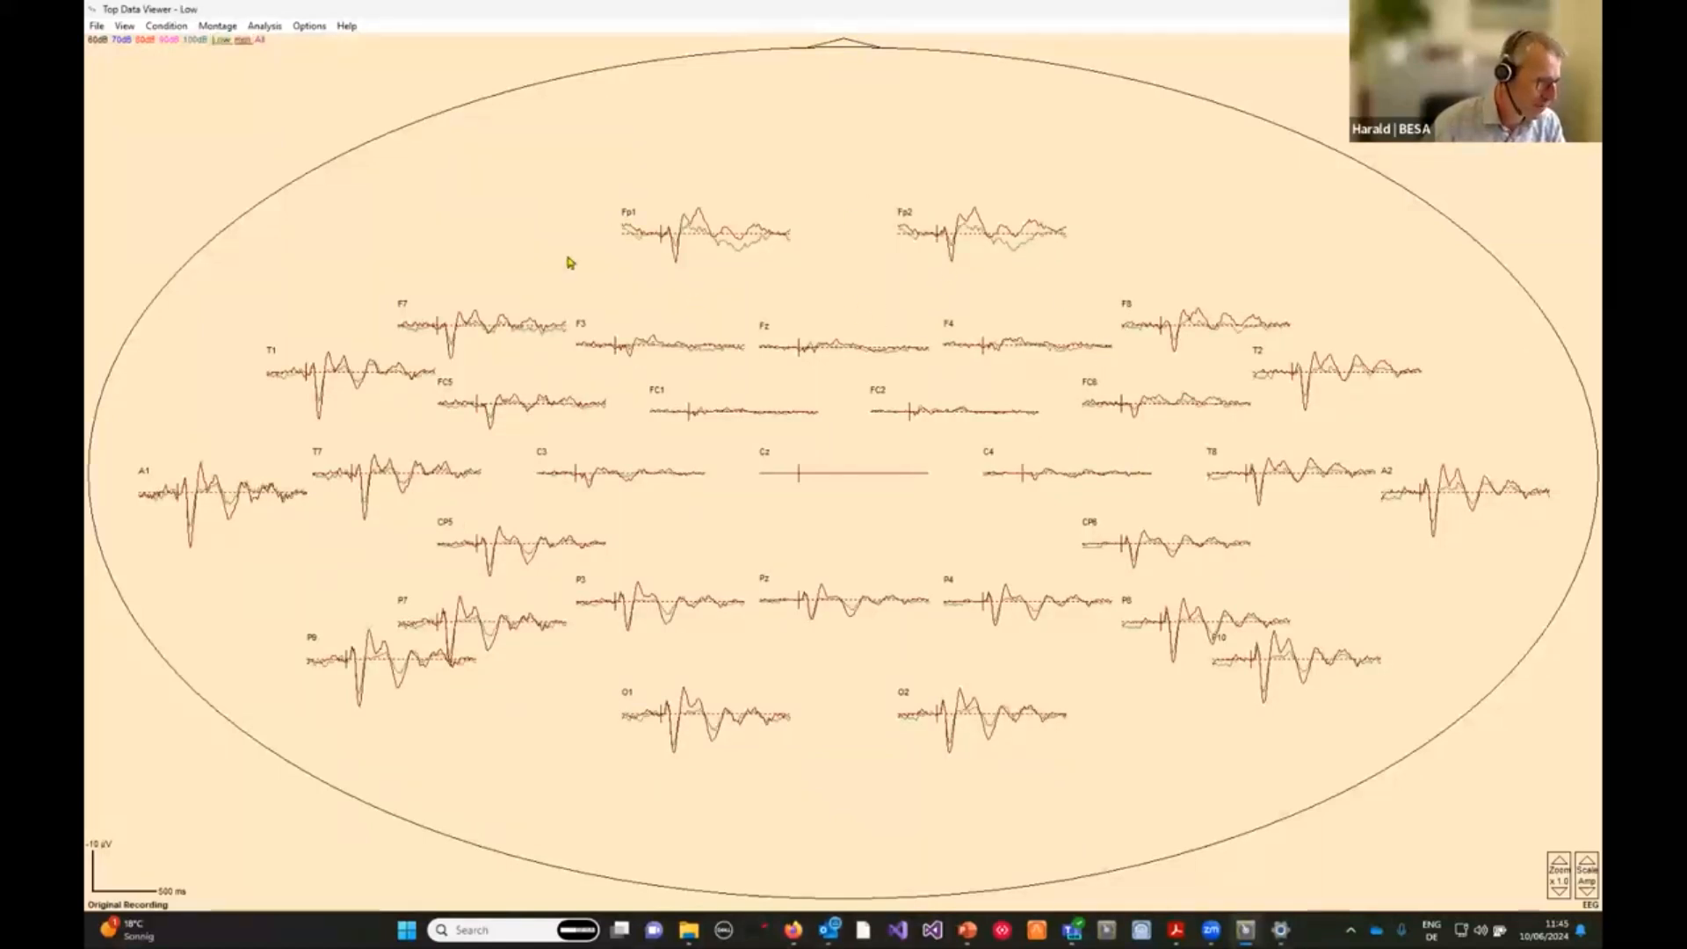
In the viewing preferences, change the Low condition's display colour to magenta.
click(318, 29)
click(361, 146)
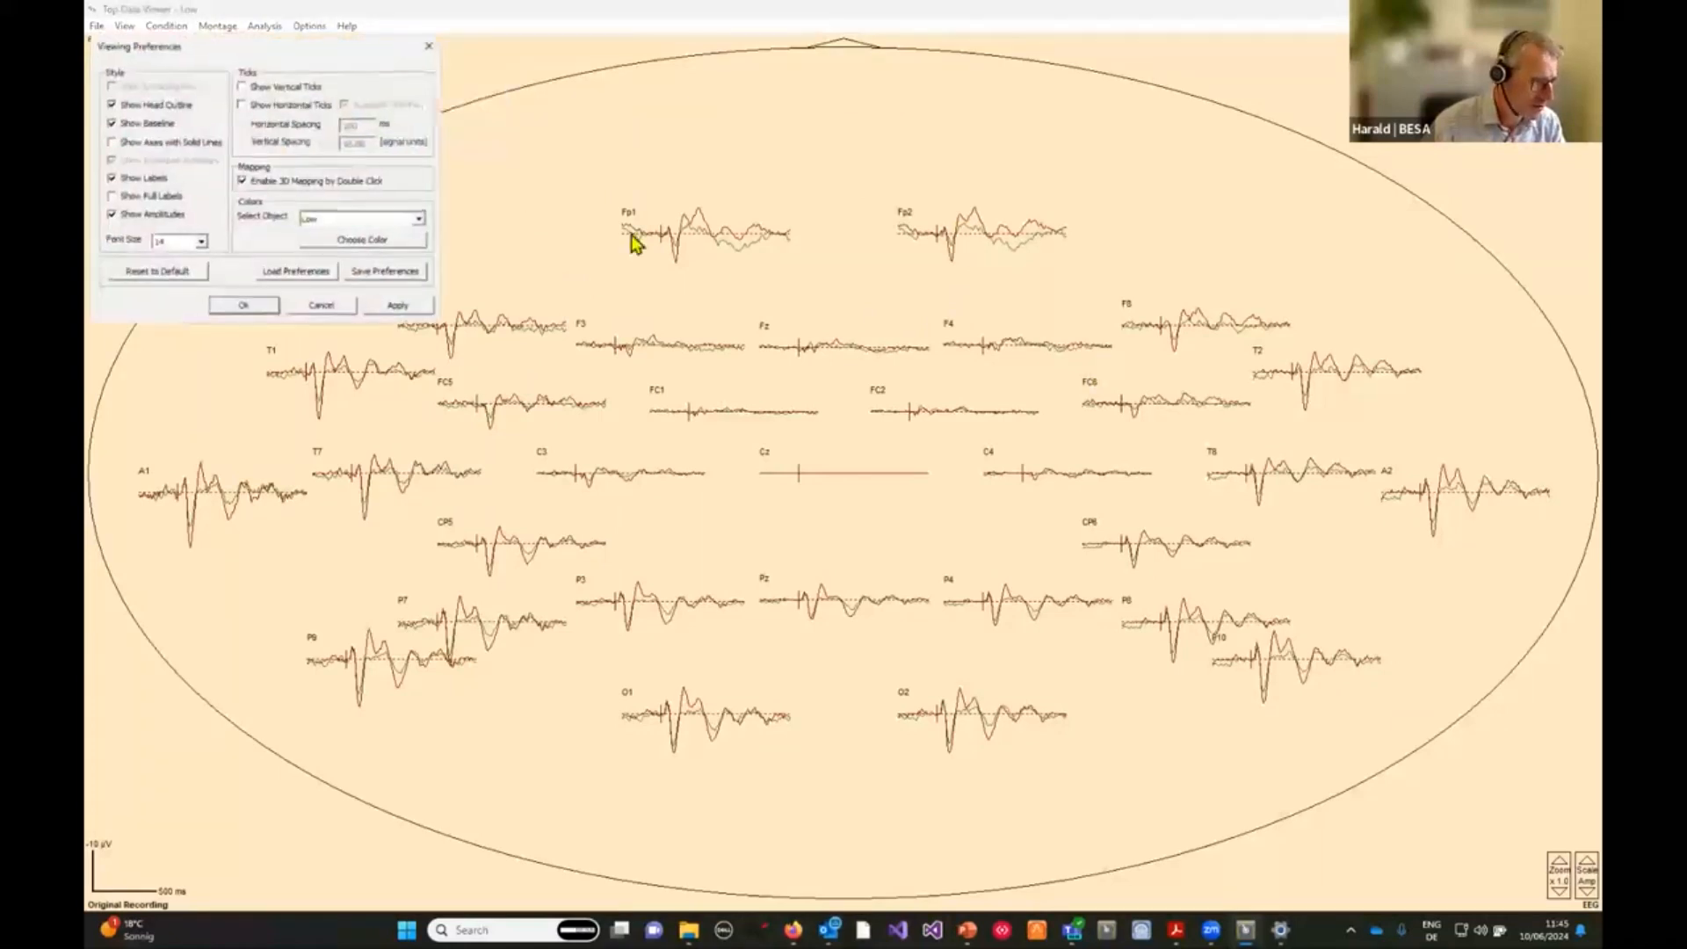
click(324, 223)
click(327, 232)
click(339, 244)
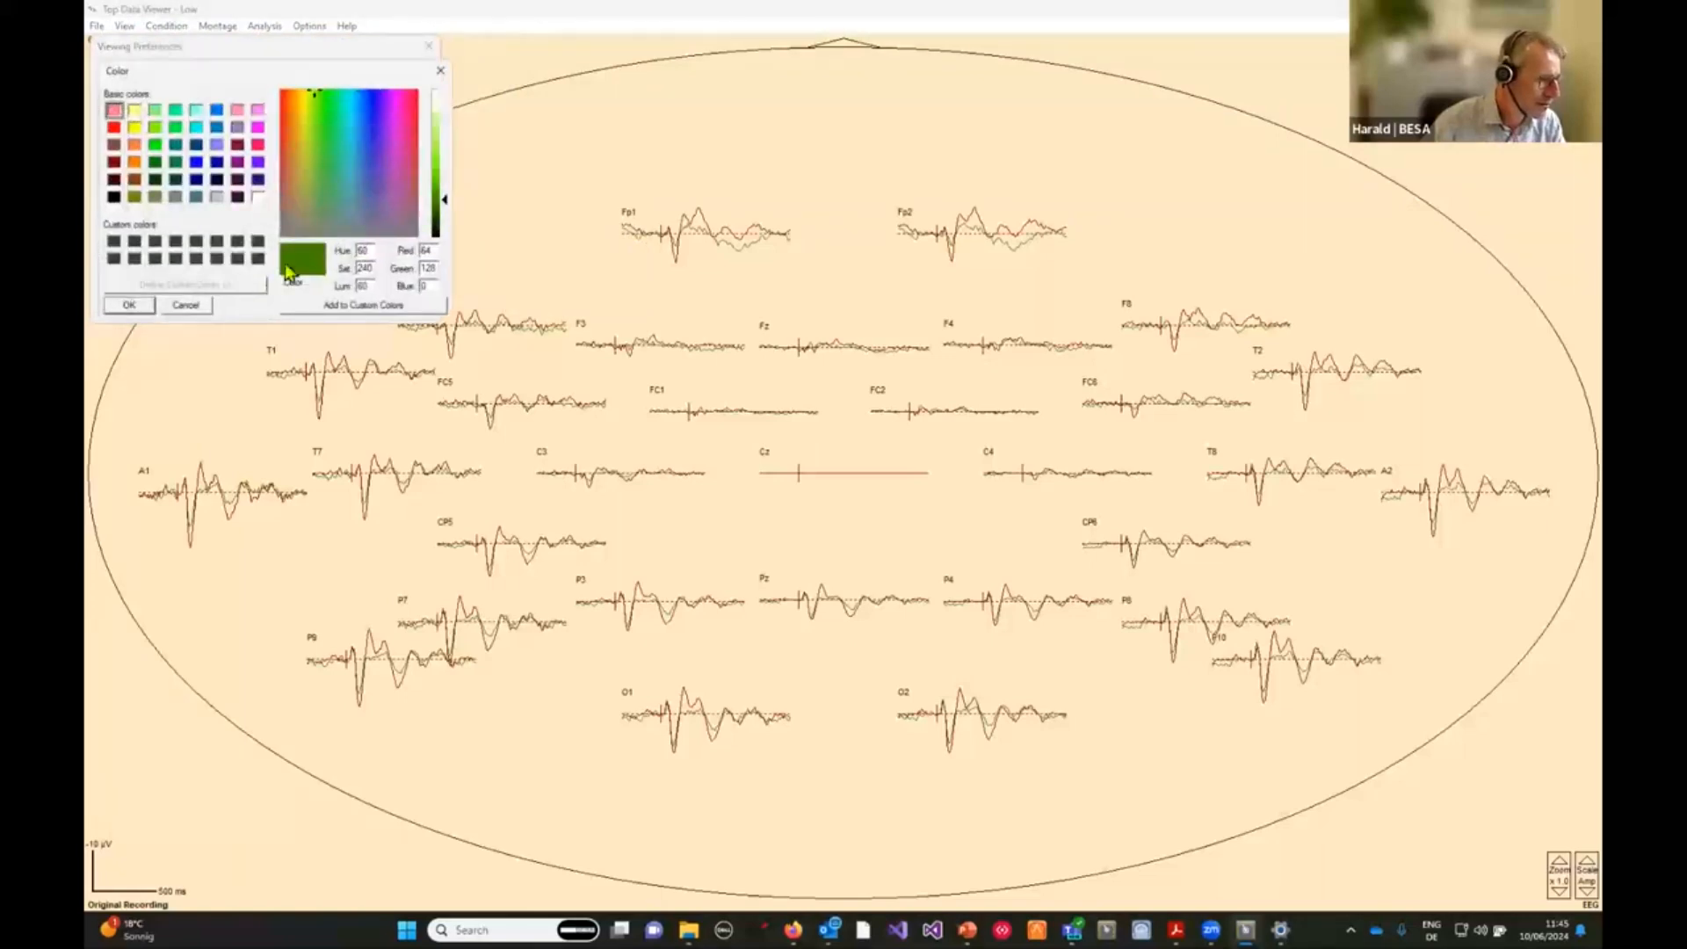
click(258, 127)
click(129, 305)
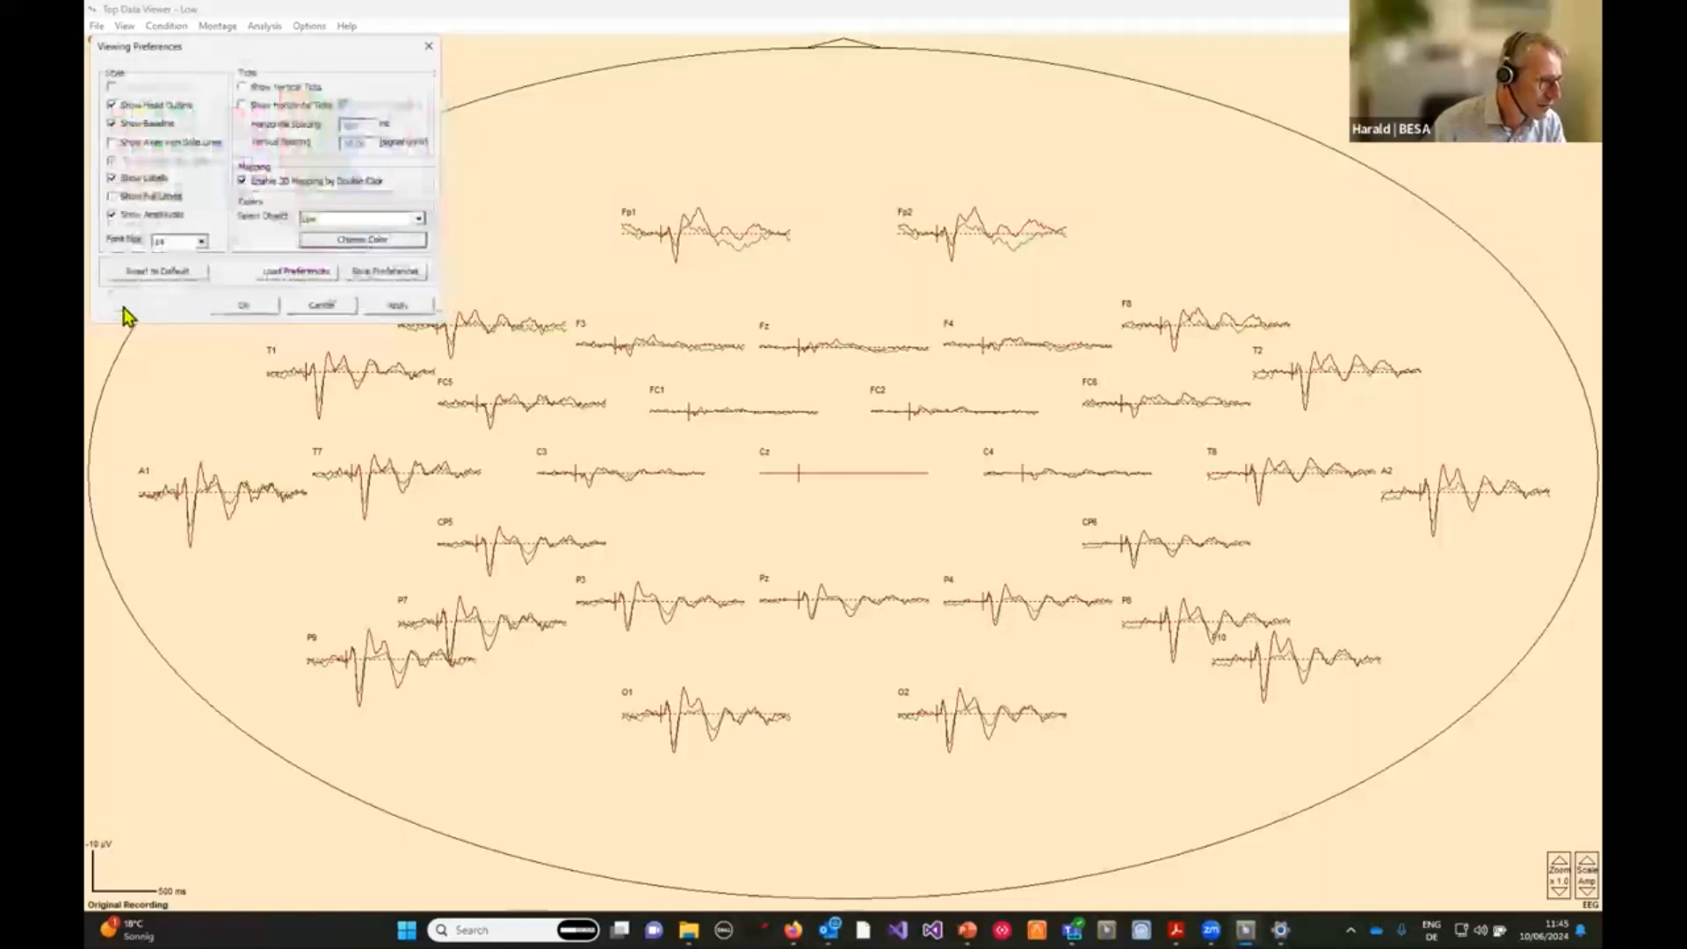
click(237, 309)
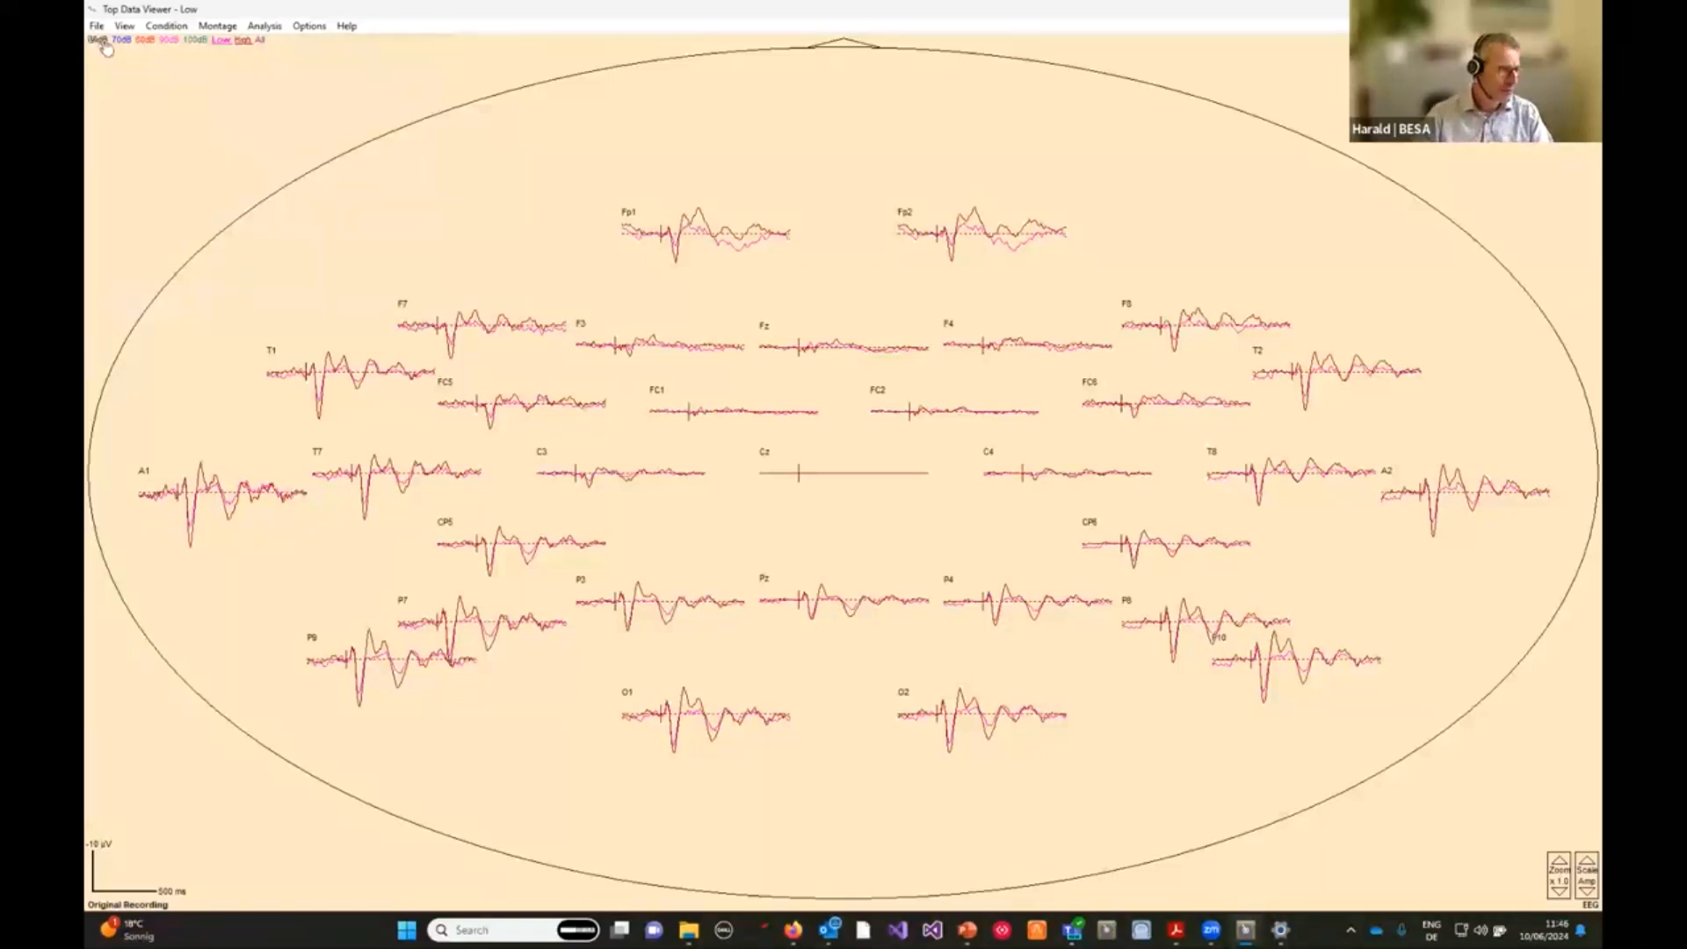
Switch to the 60dB condition and open the 3D scalp voltage map at 636 ms.
click(98, 40)
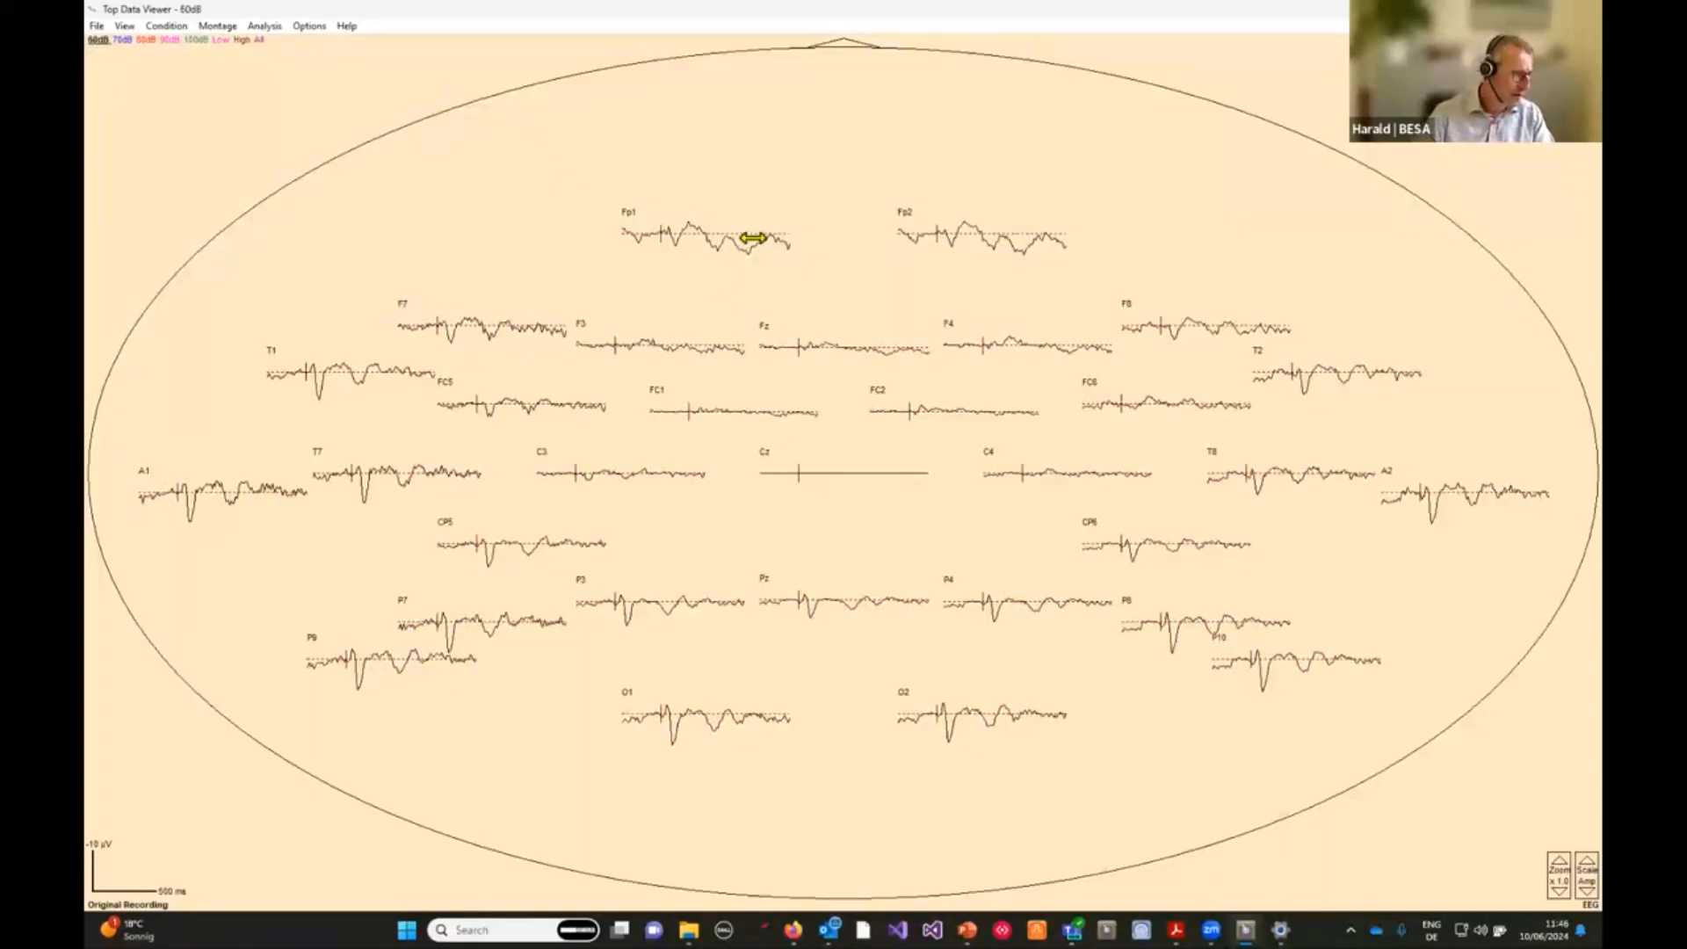
click(744, 189)
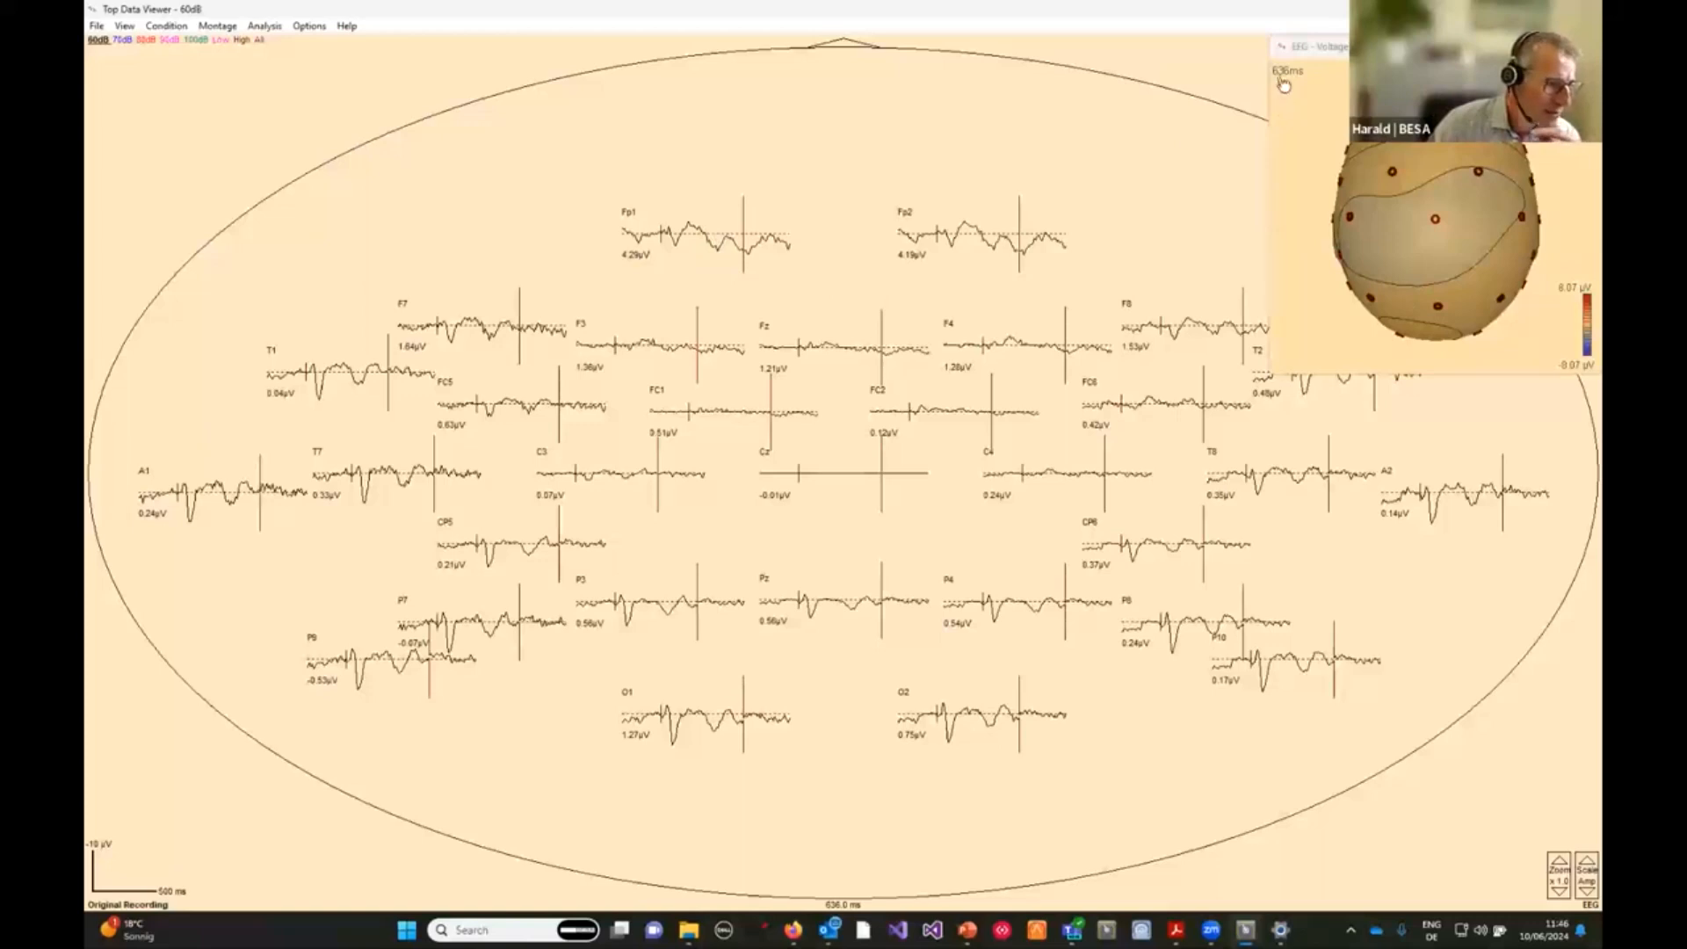
mouse_move(1373, 299)
mouse_down()
mouse_move(1511, 237)
mouse_move(1404, 307)
mouse_up()
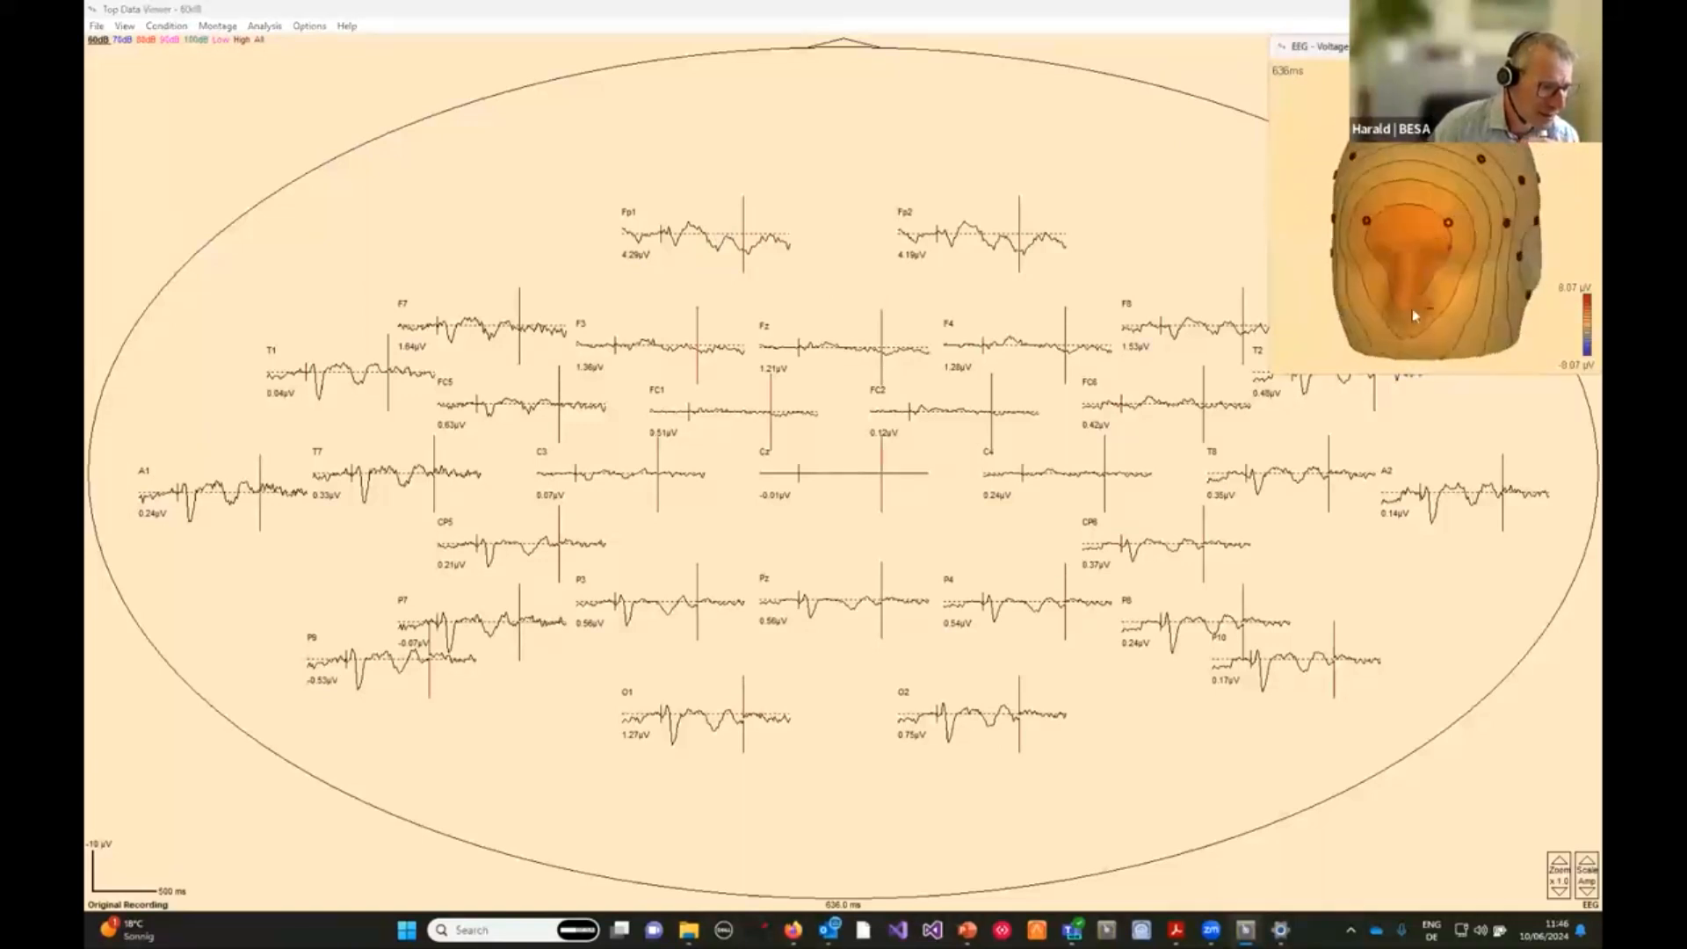
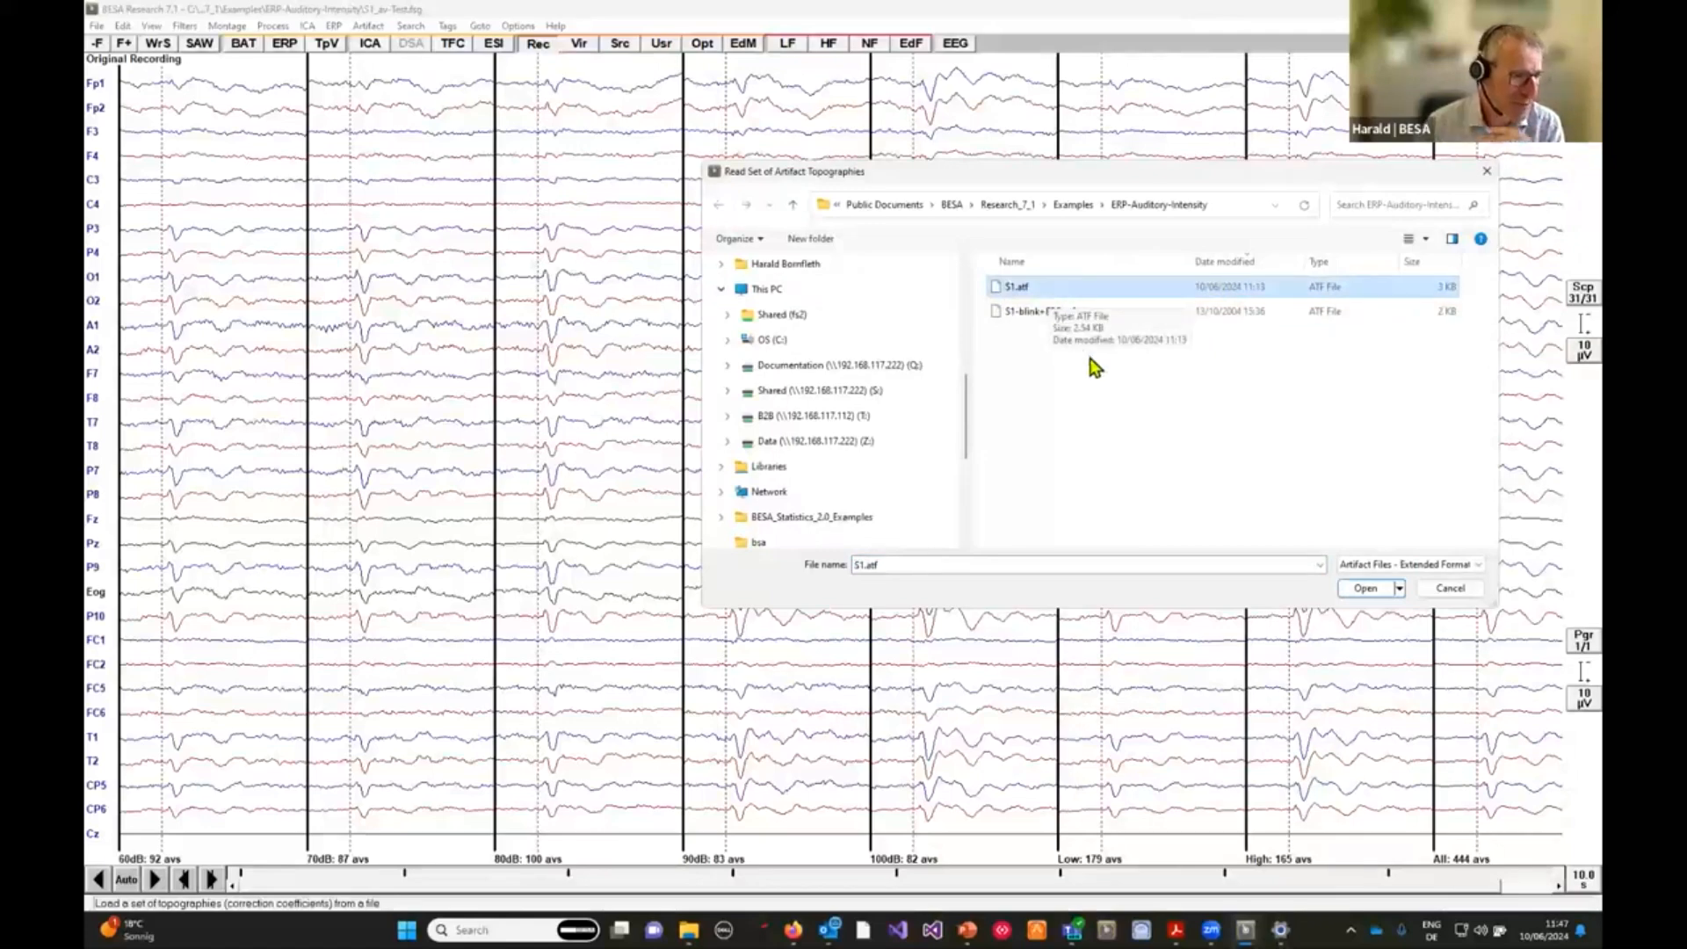
Load the S1.atf artifact topographies to correct the data and open the corrected segment in the Top Data Viewer.
click(1364, 589)
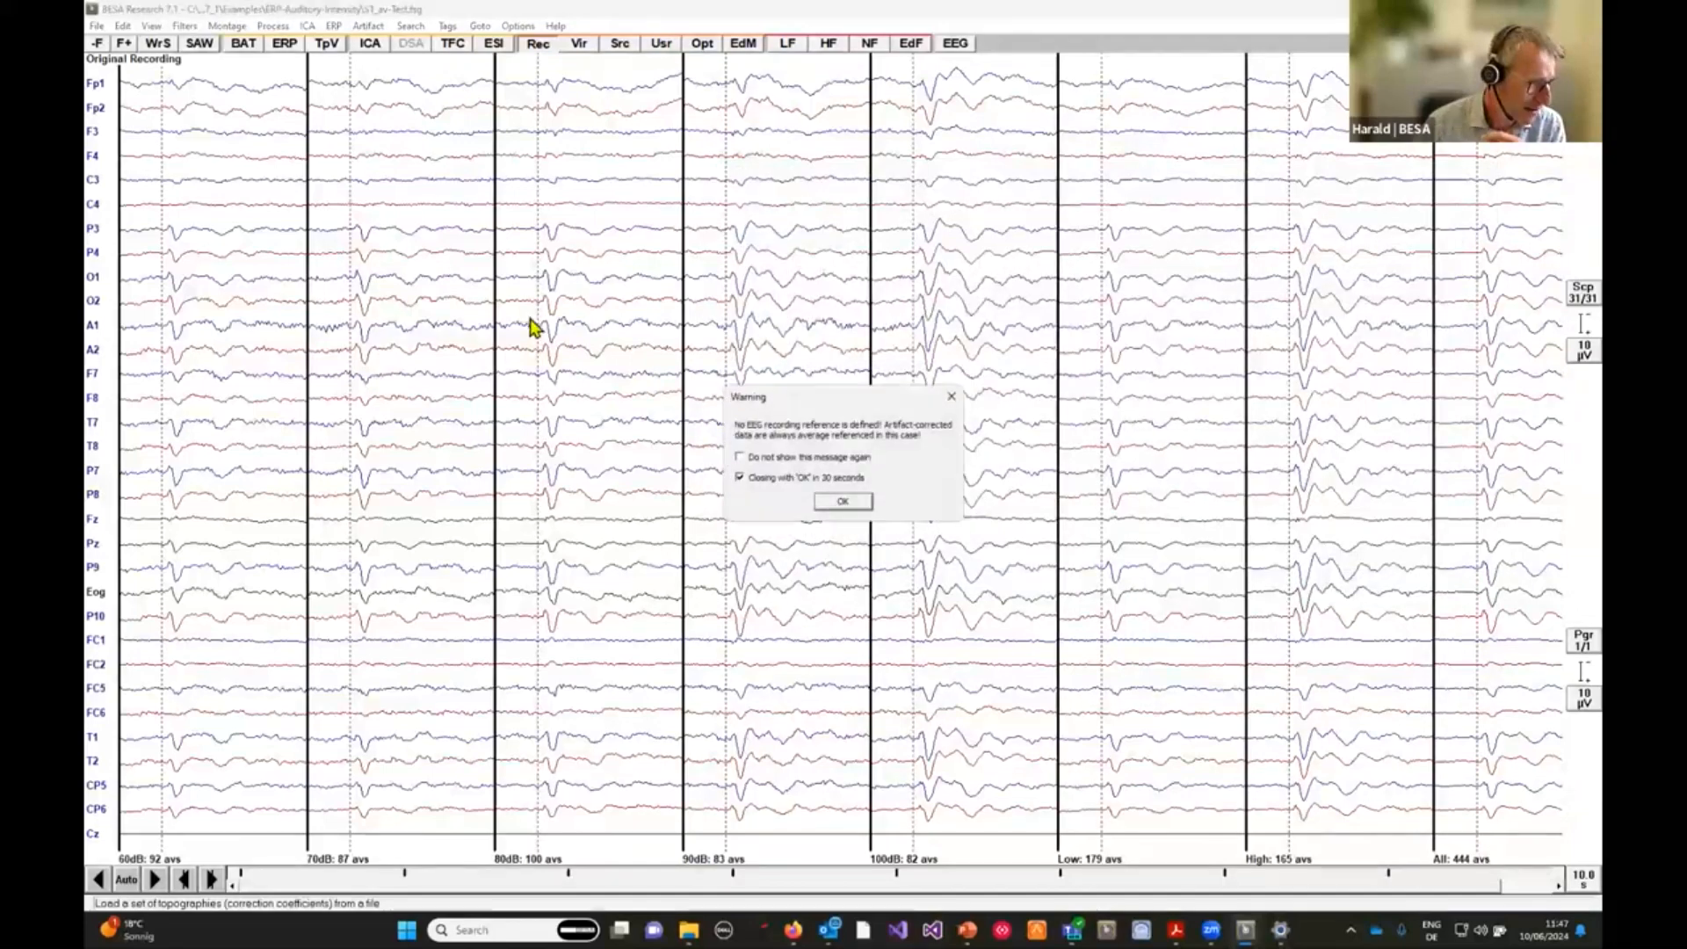
click(835, 503)
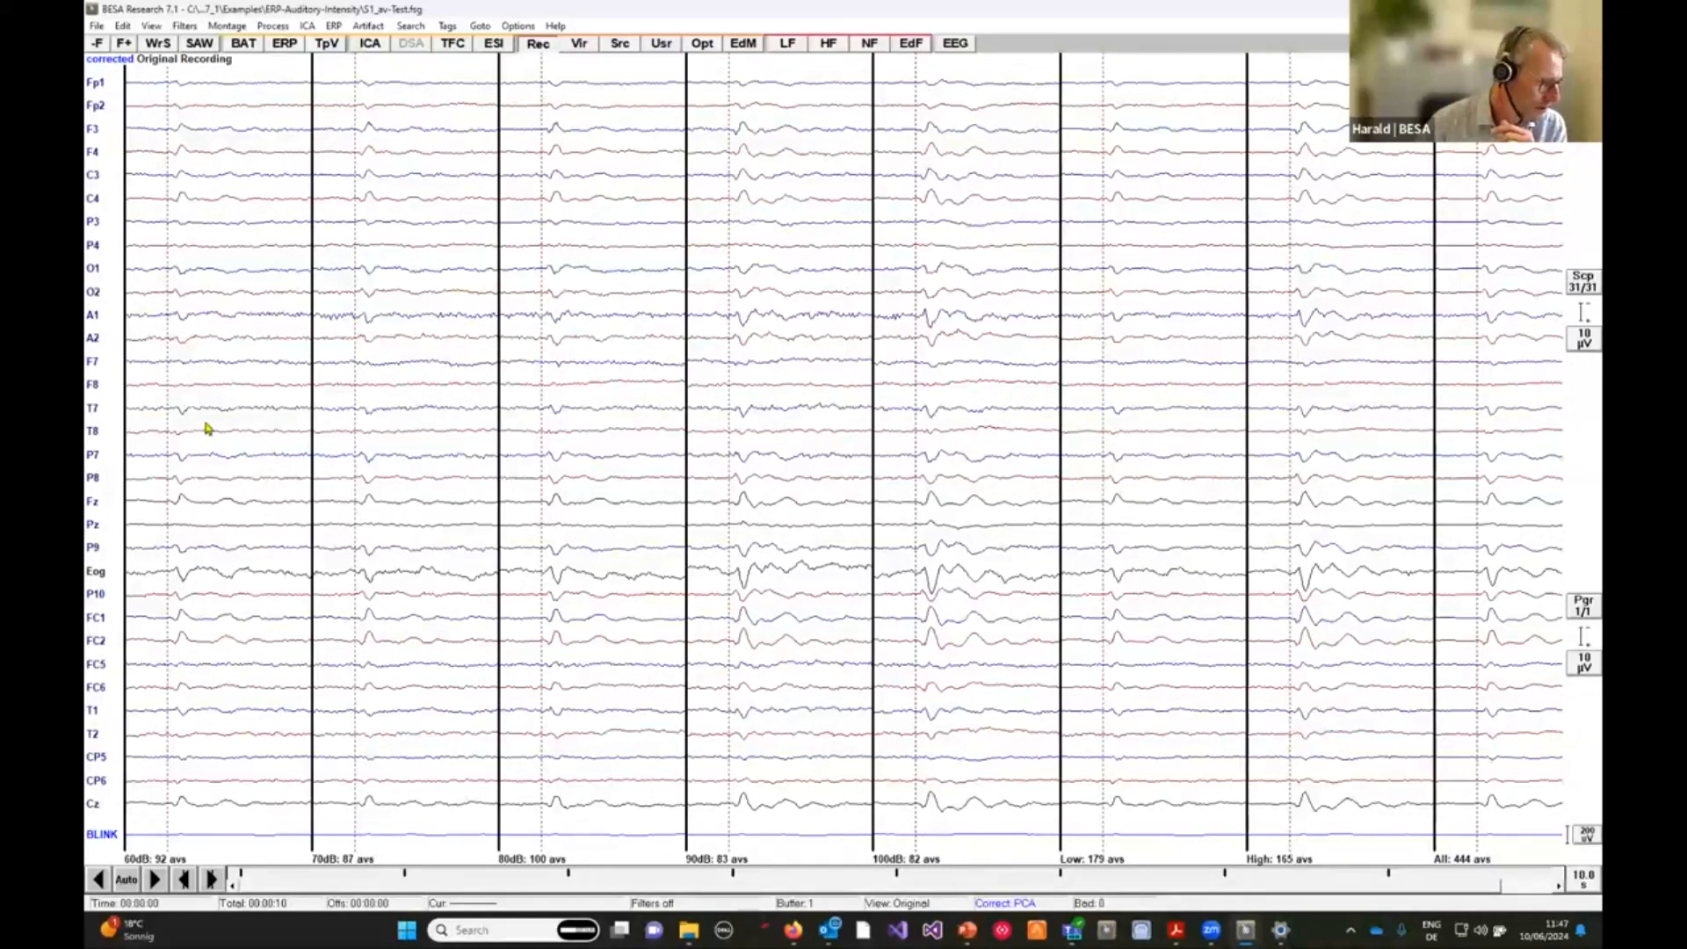
right_click(227, 642)
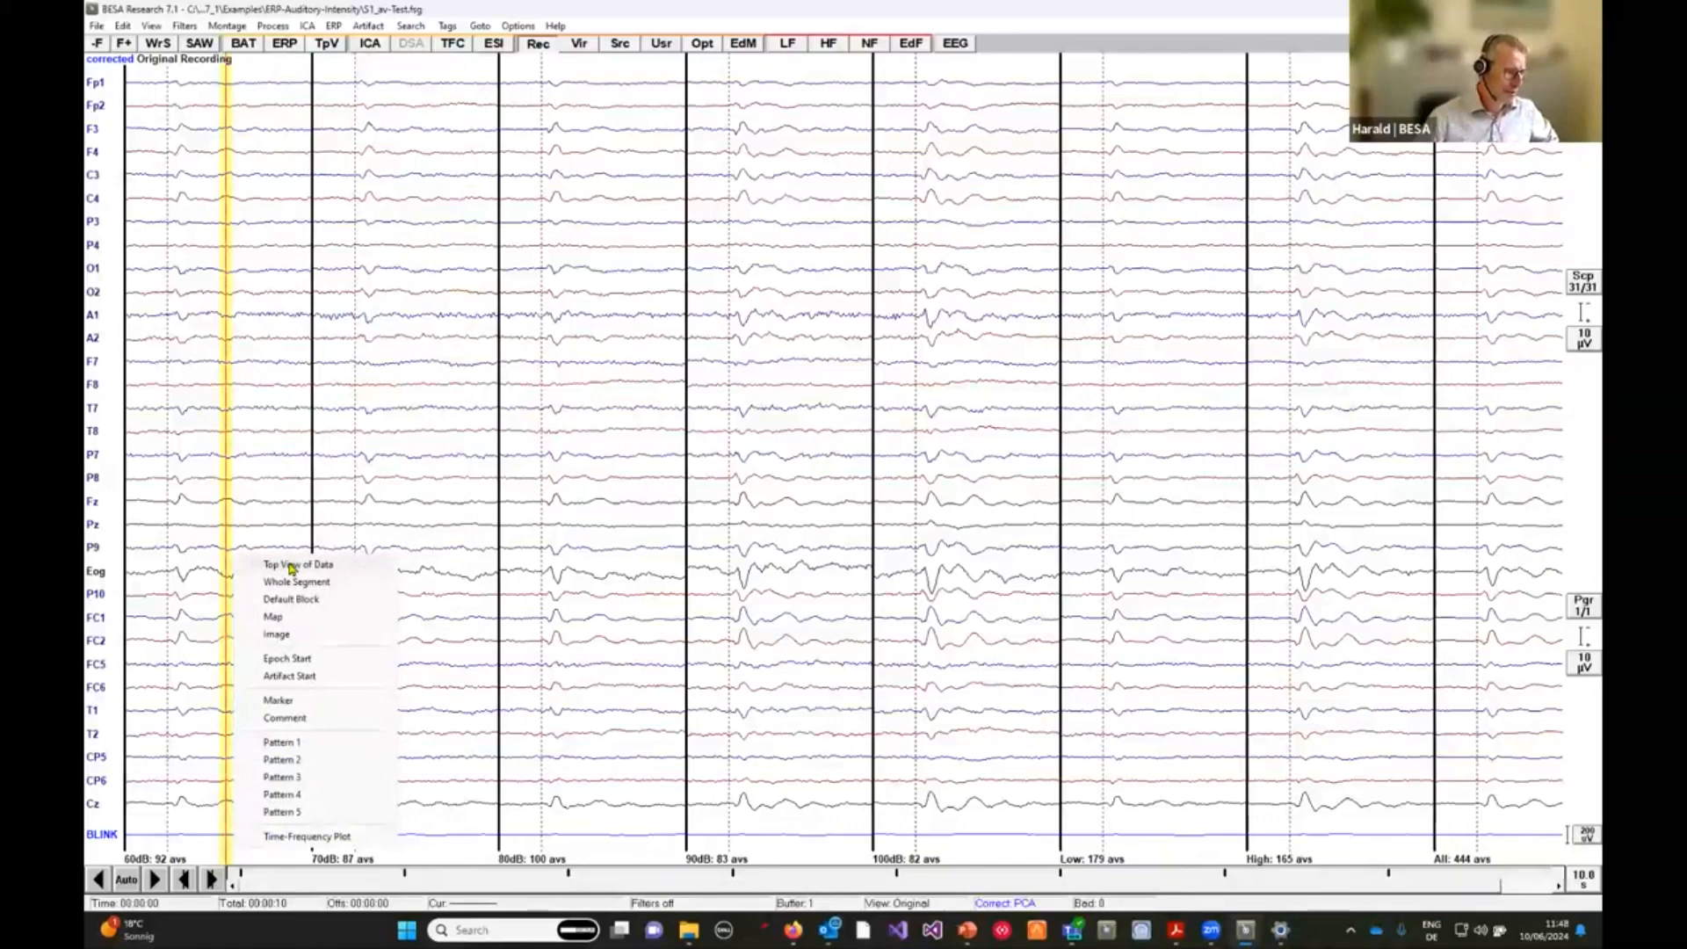
click(291, 565)
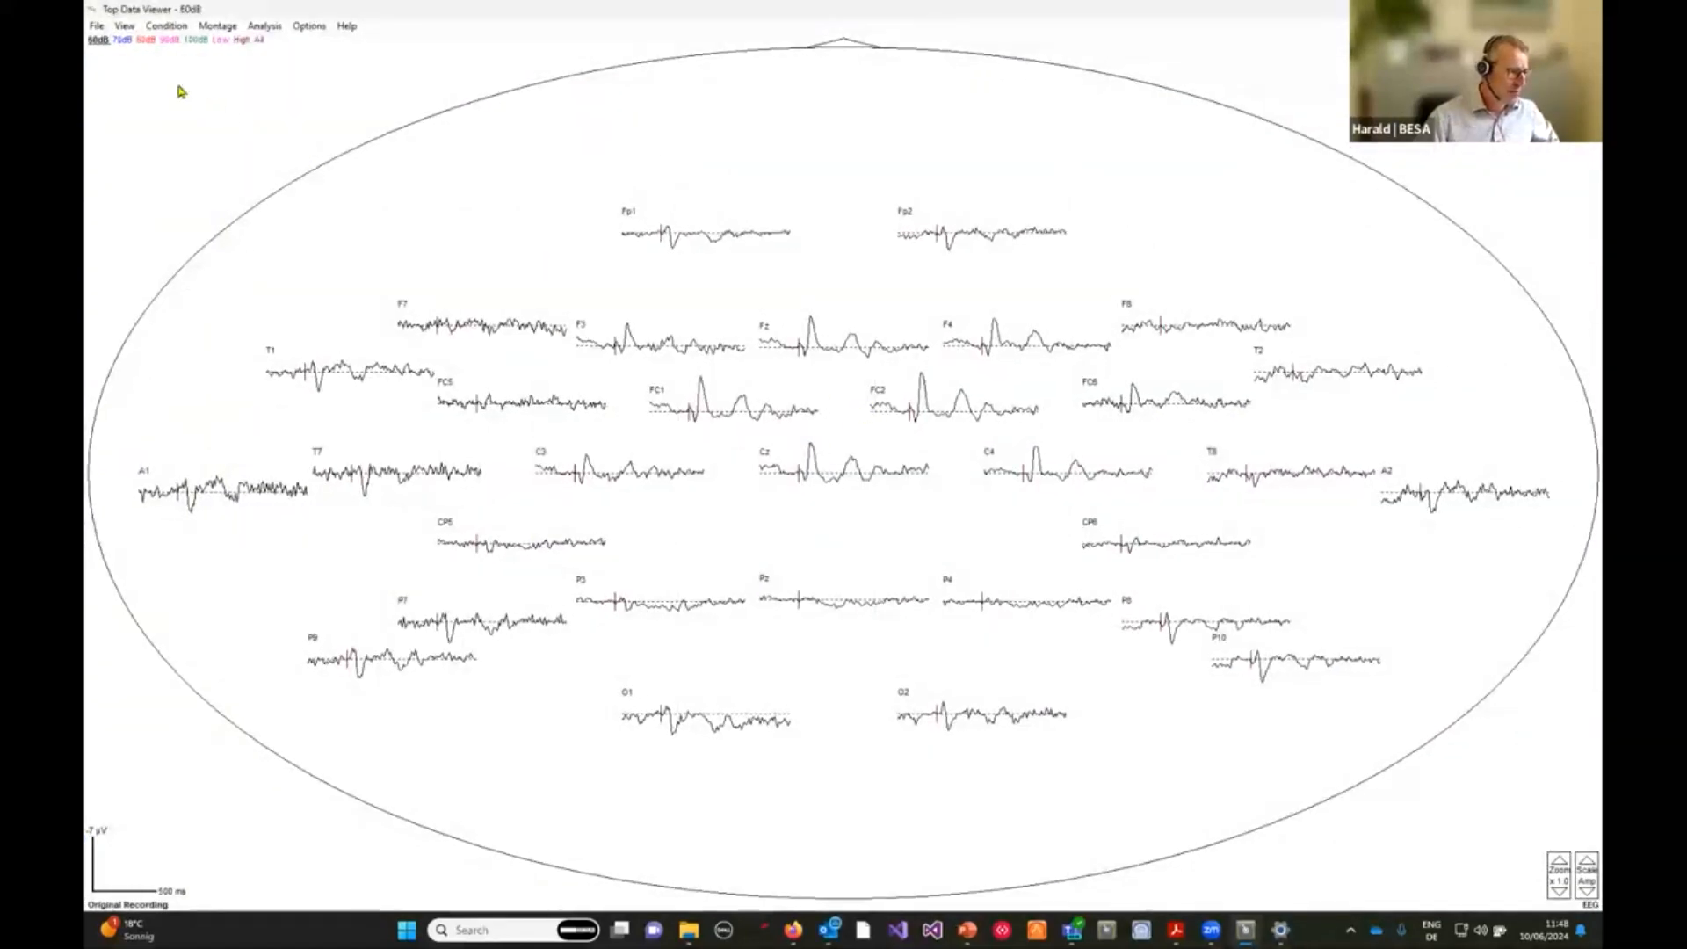
Open the 3D voltage map at about 636 ms, rotate the head to inspect it, and close the map.
click(756, 200)
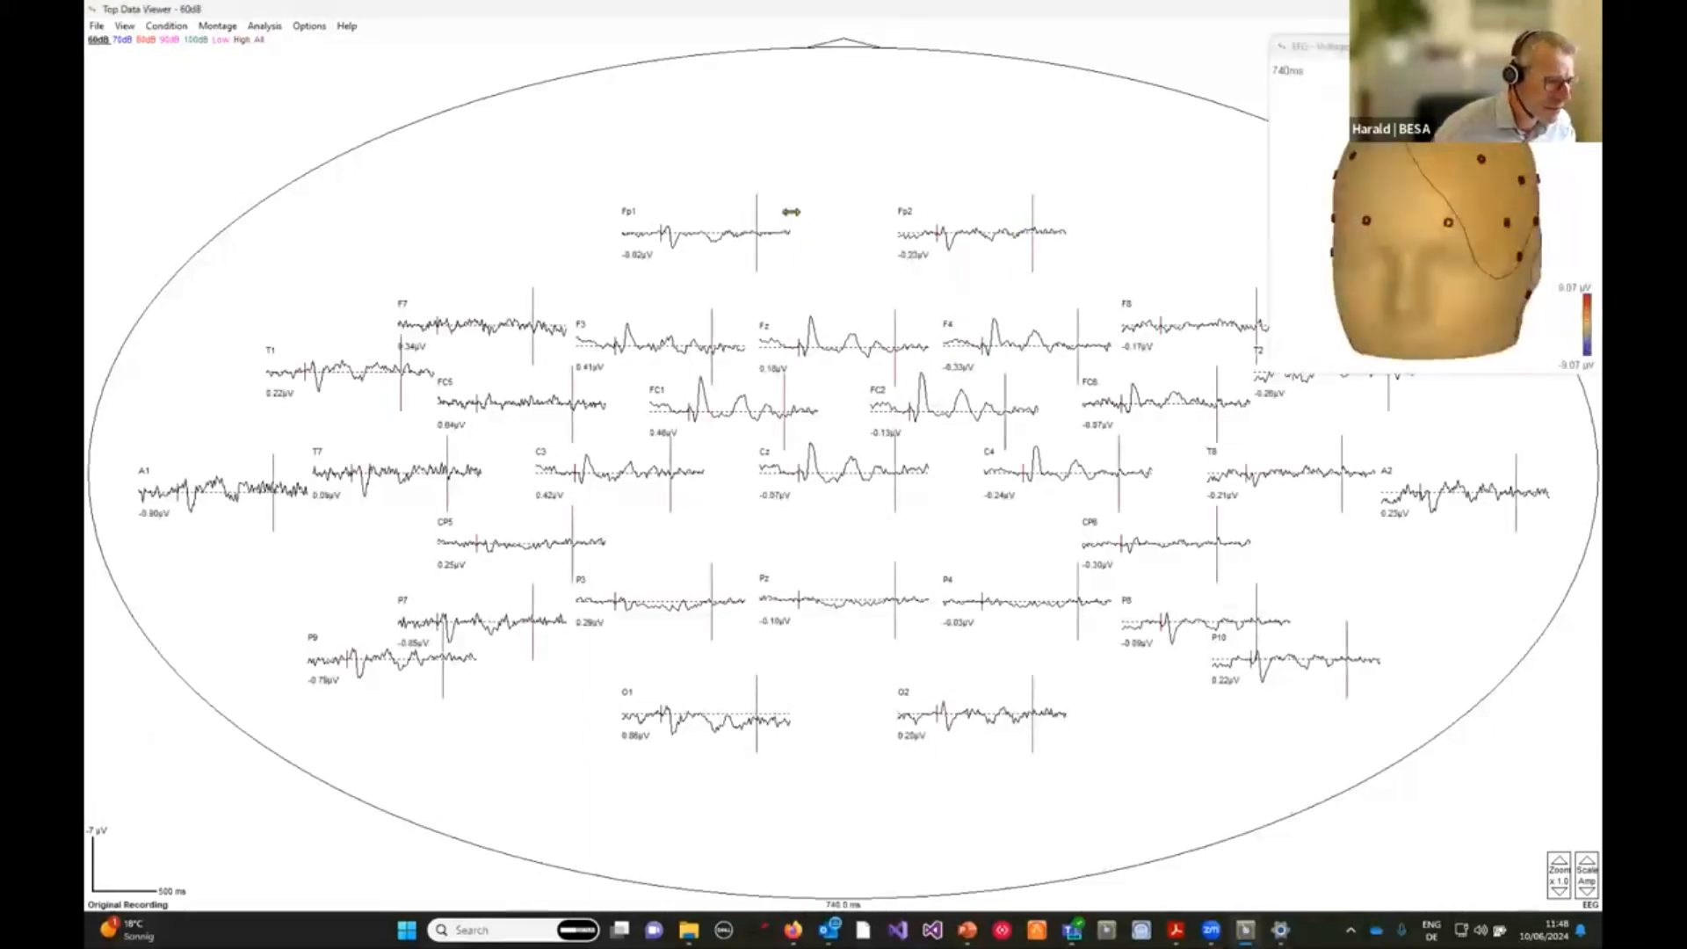
drag(755, 219, 743, 223)
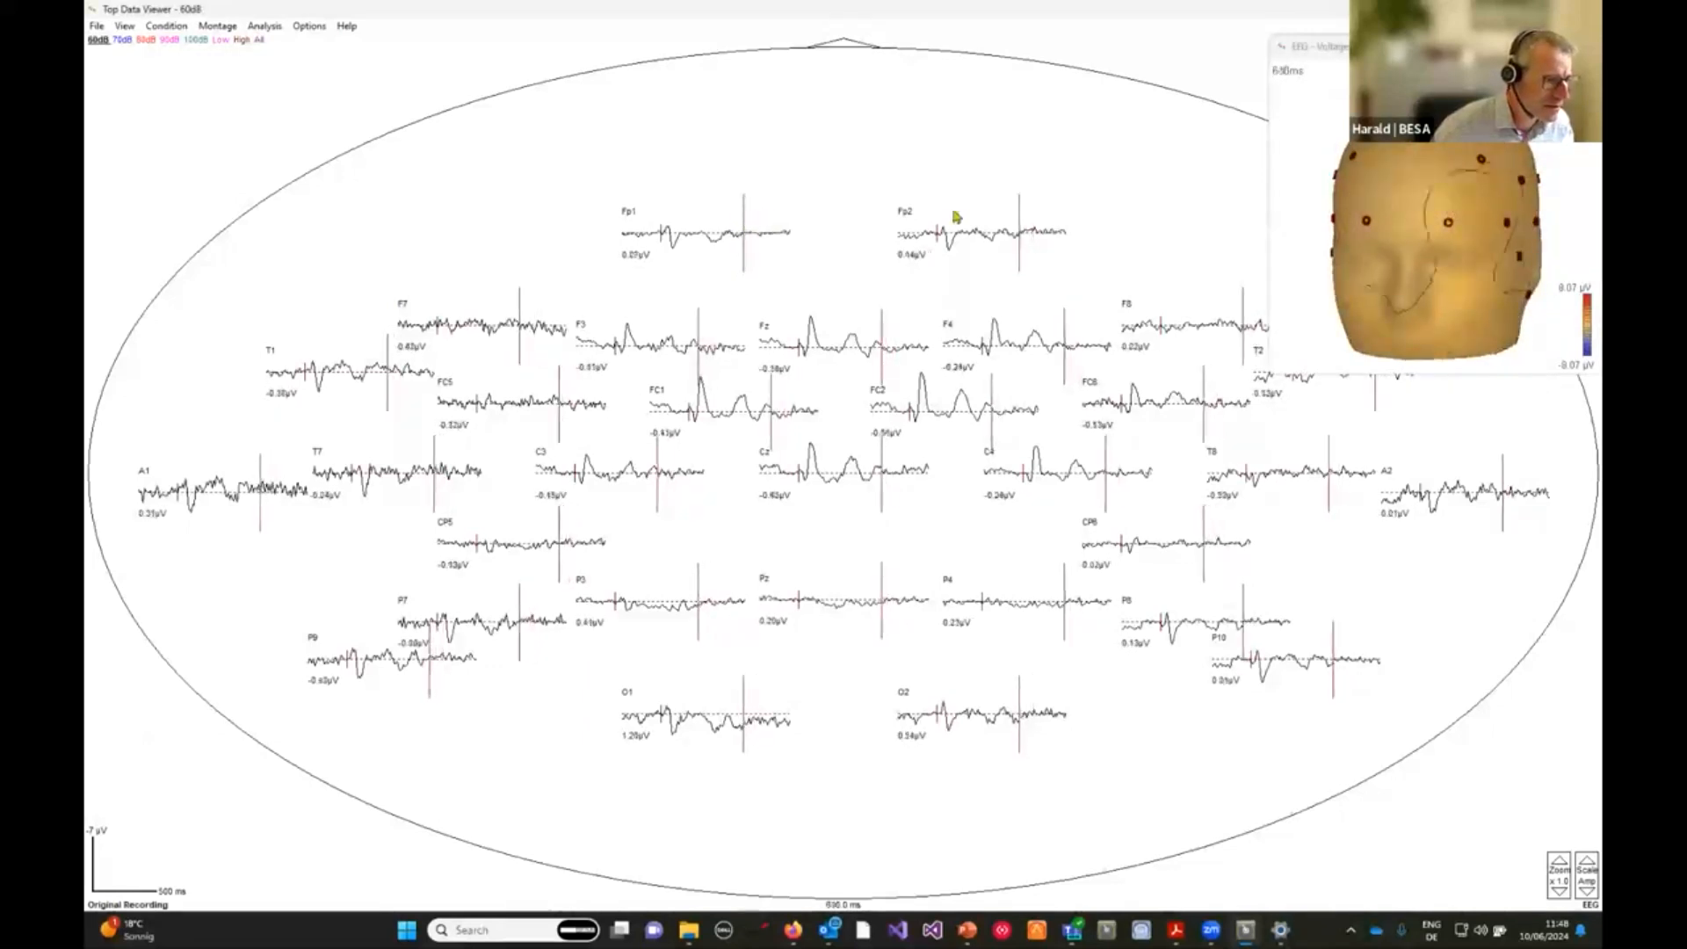
drag(1478, 244, 1436, 264)
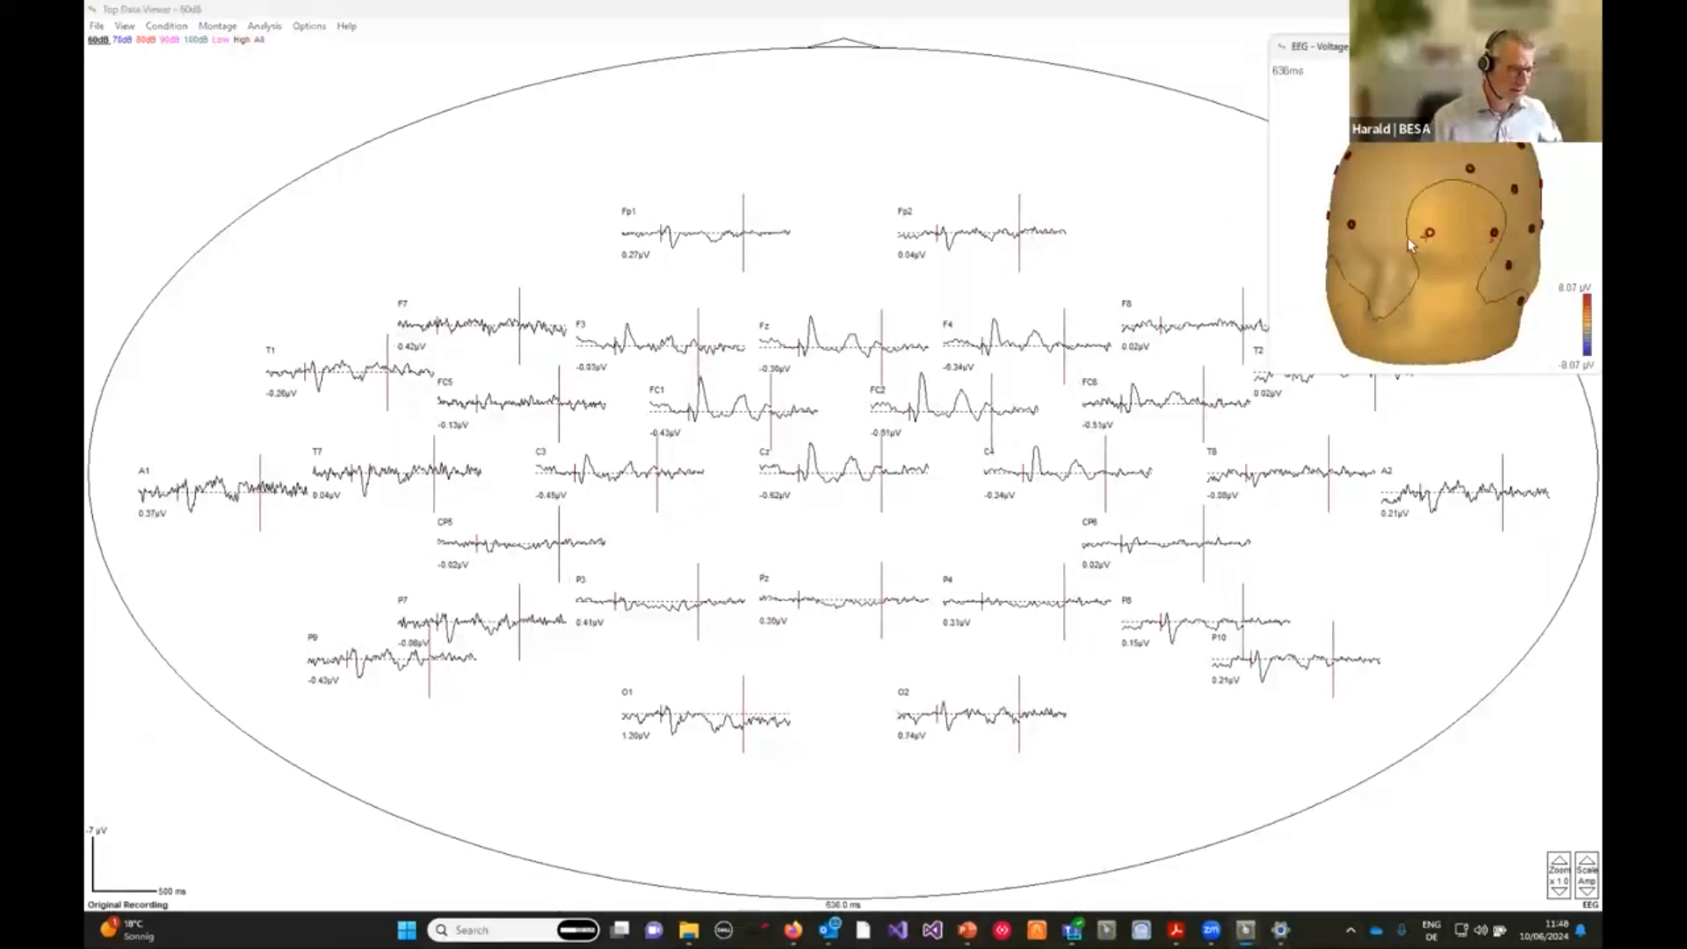
drag(1372, 261, 1394, 248)
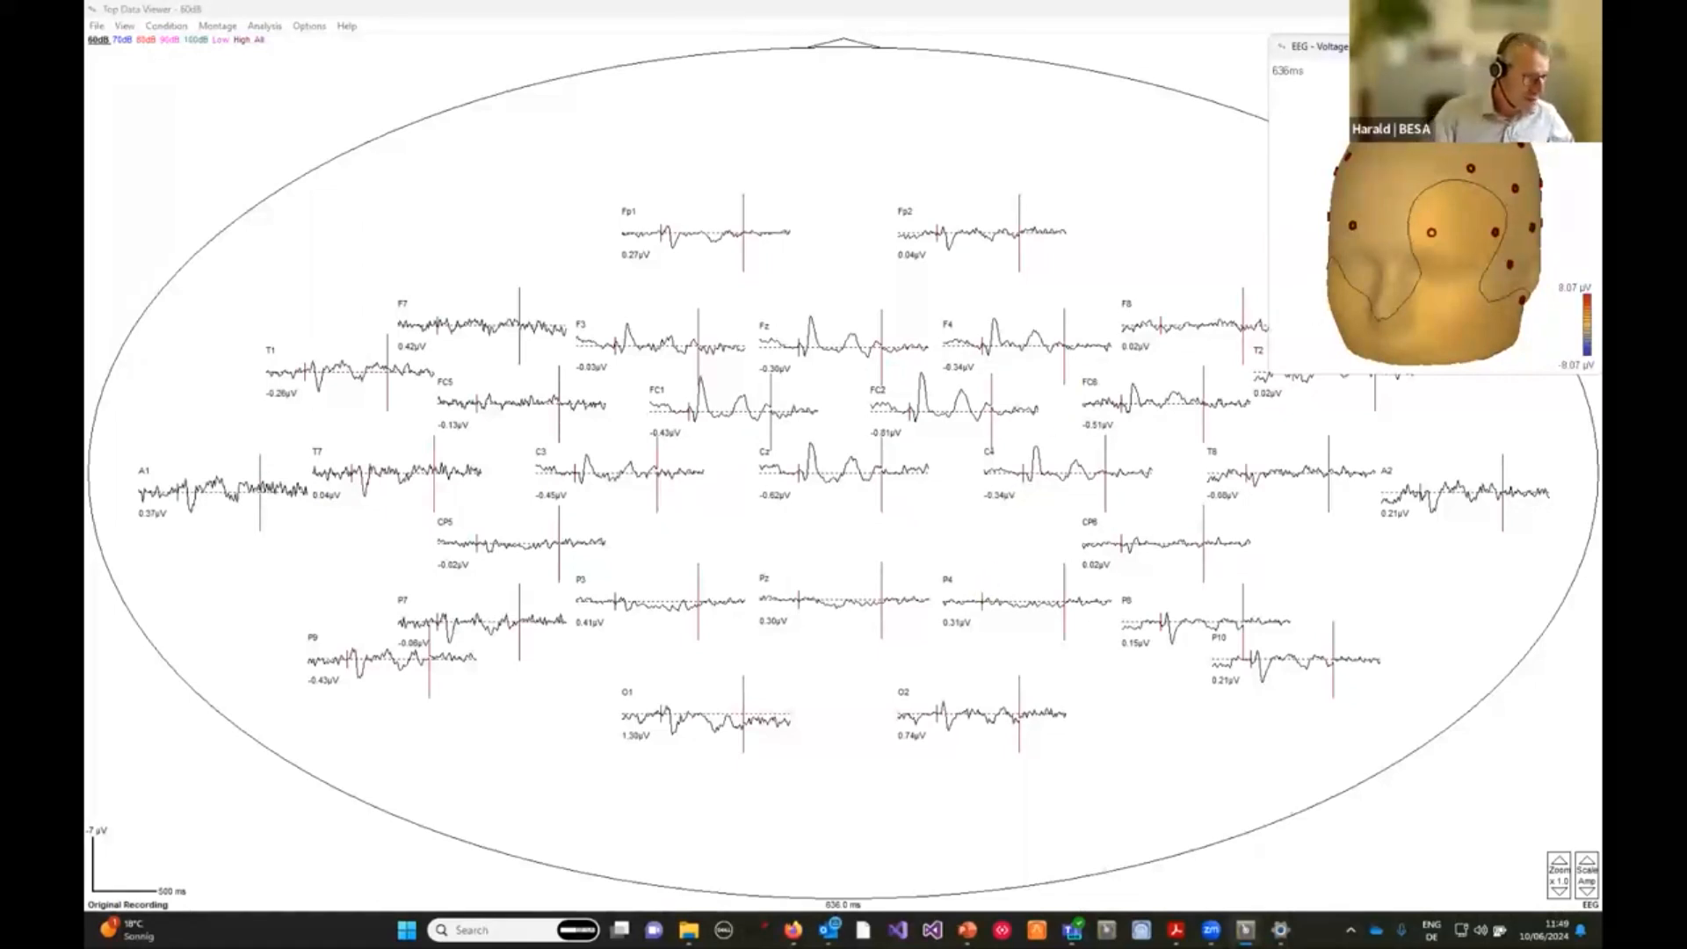
click(1587, 46)
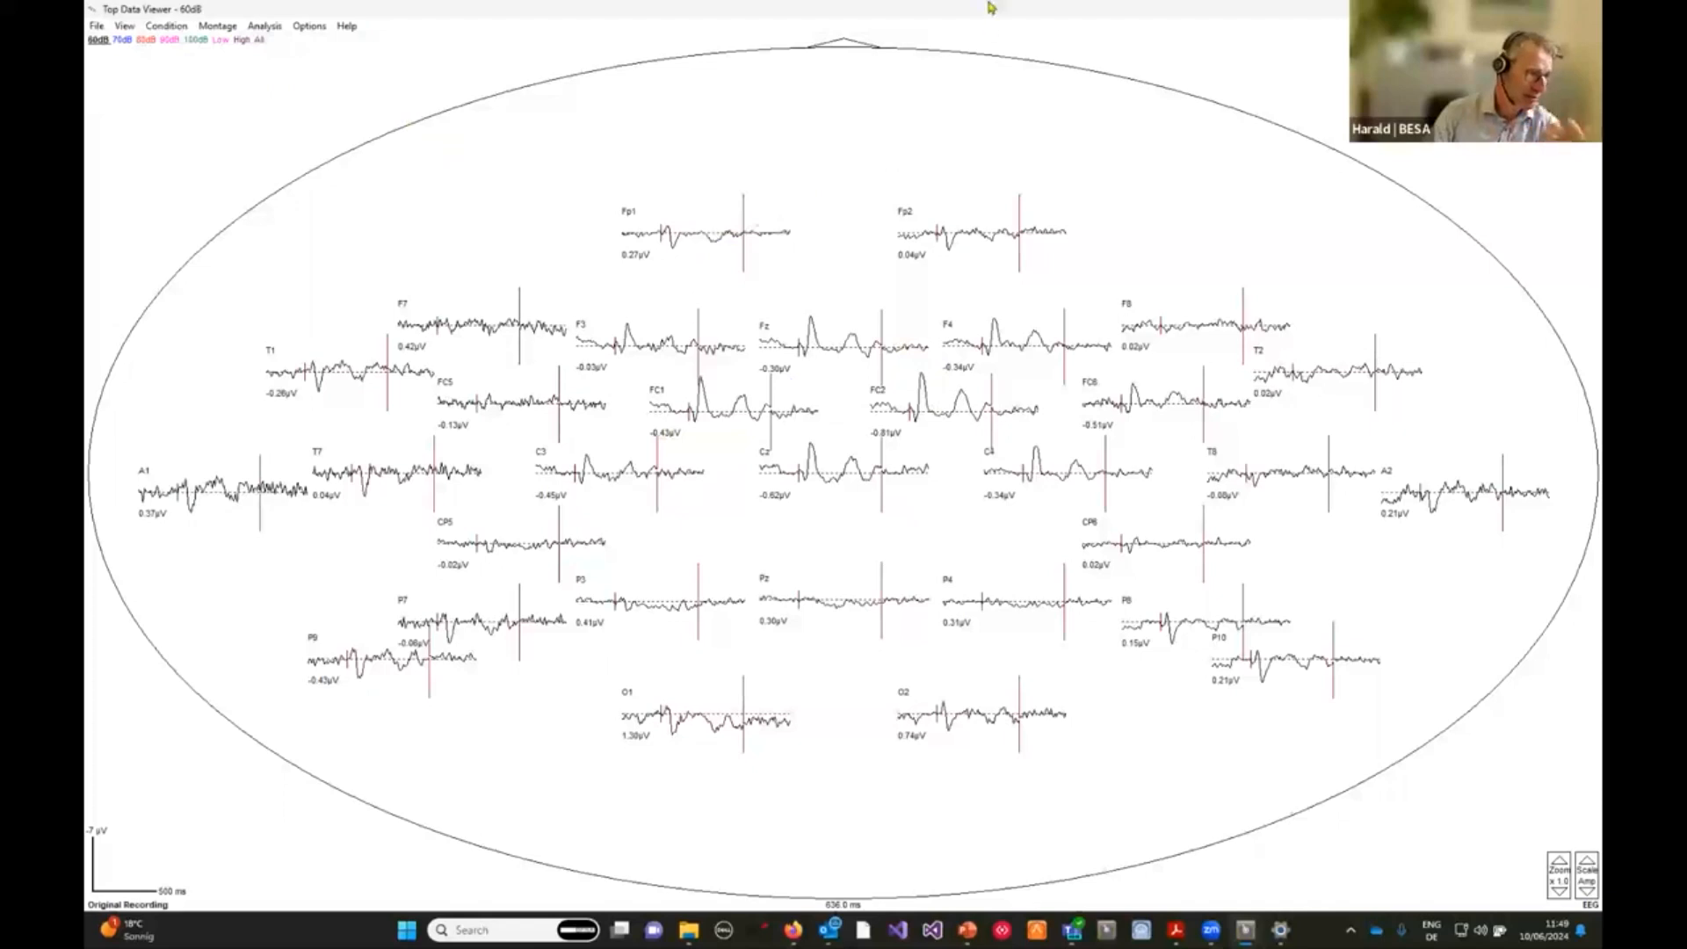
Switch the montage to Original Average Reference.
click(225, 28)
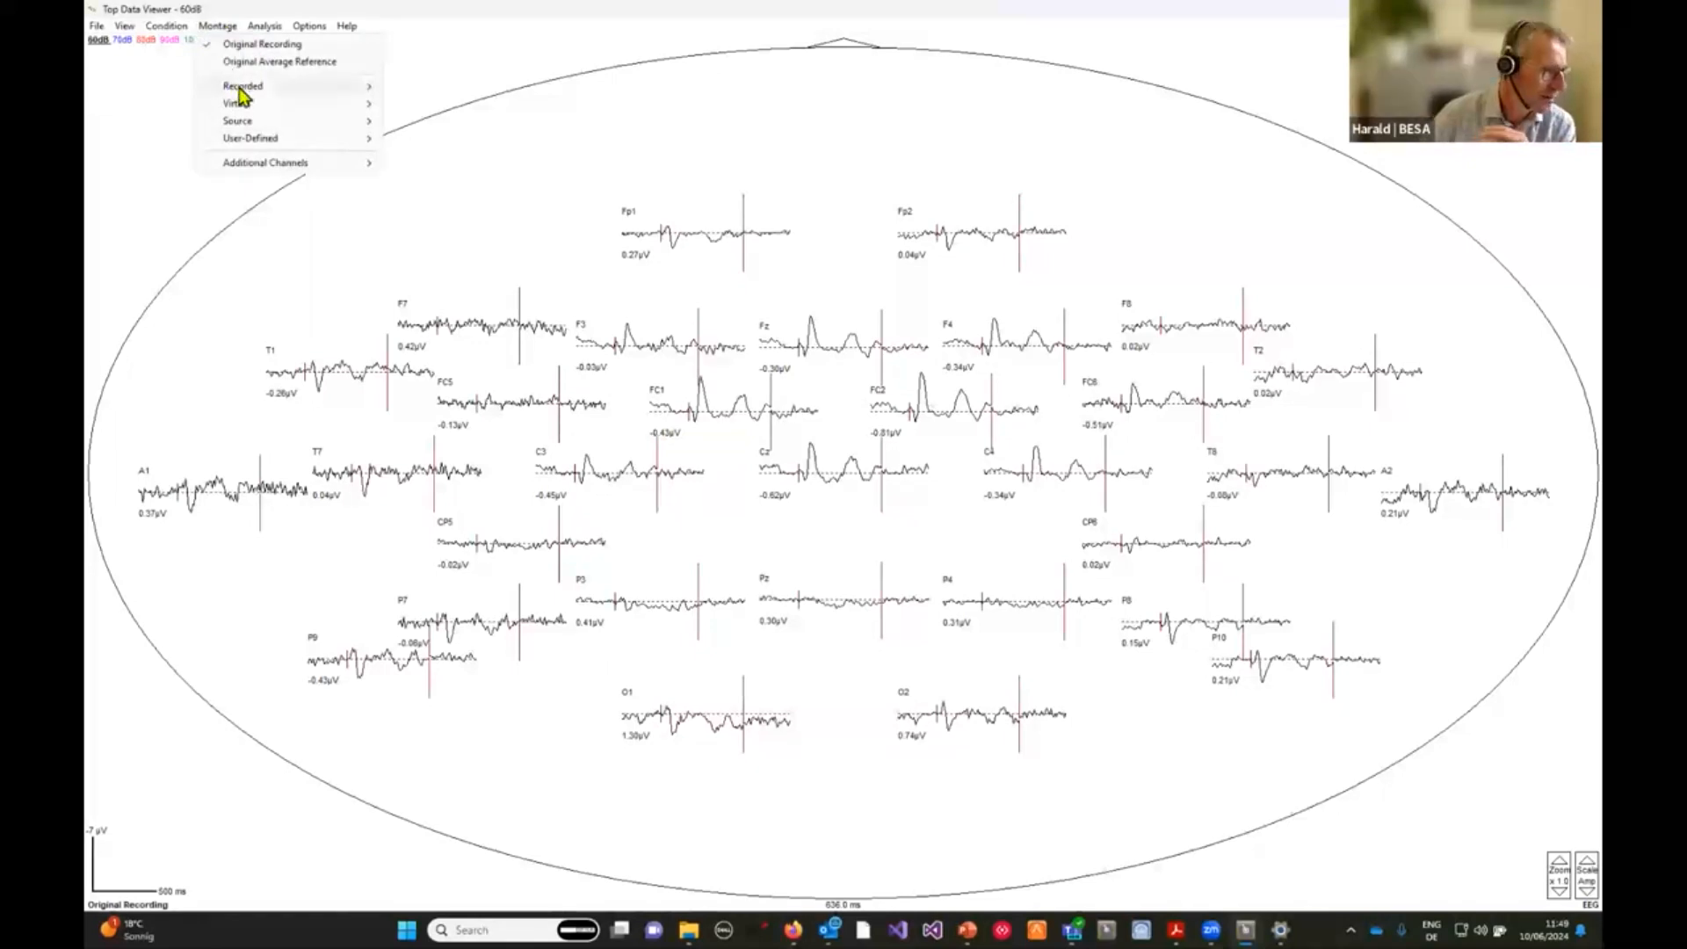
mouse_move(256, 94)
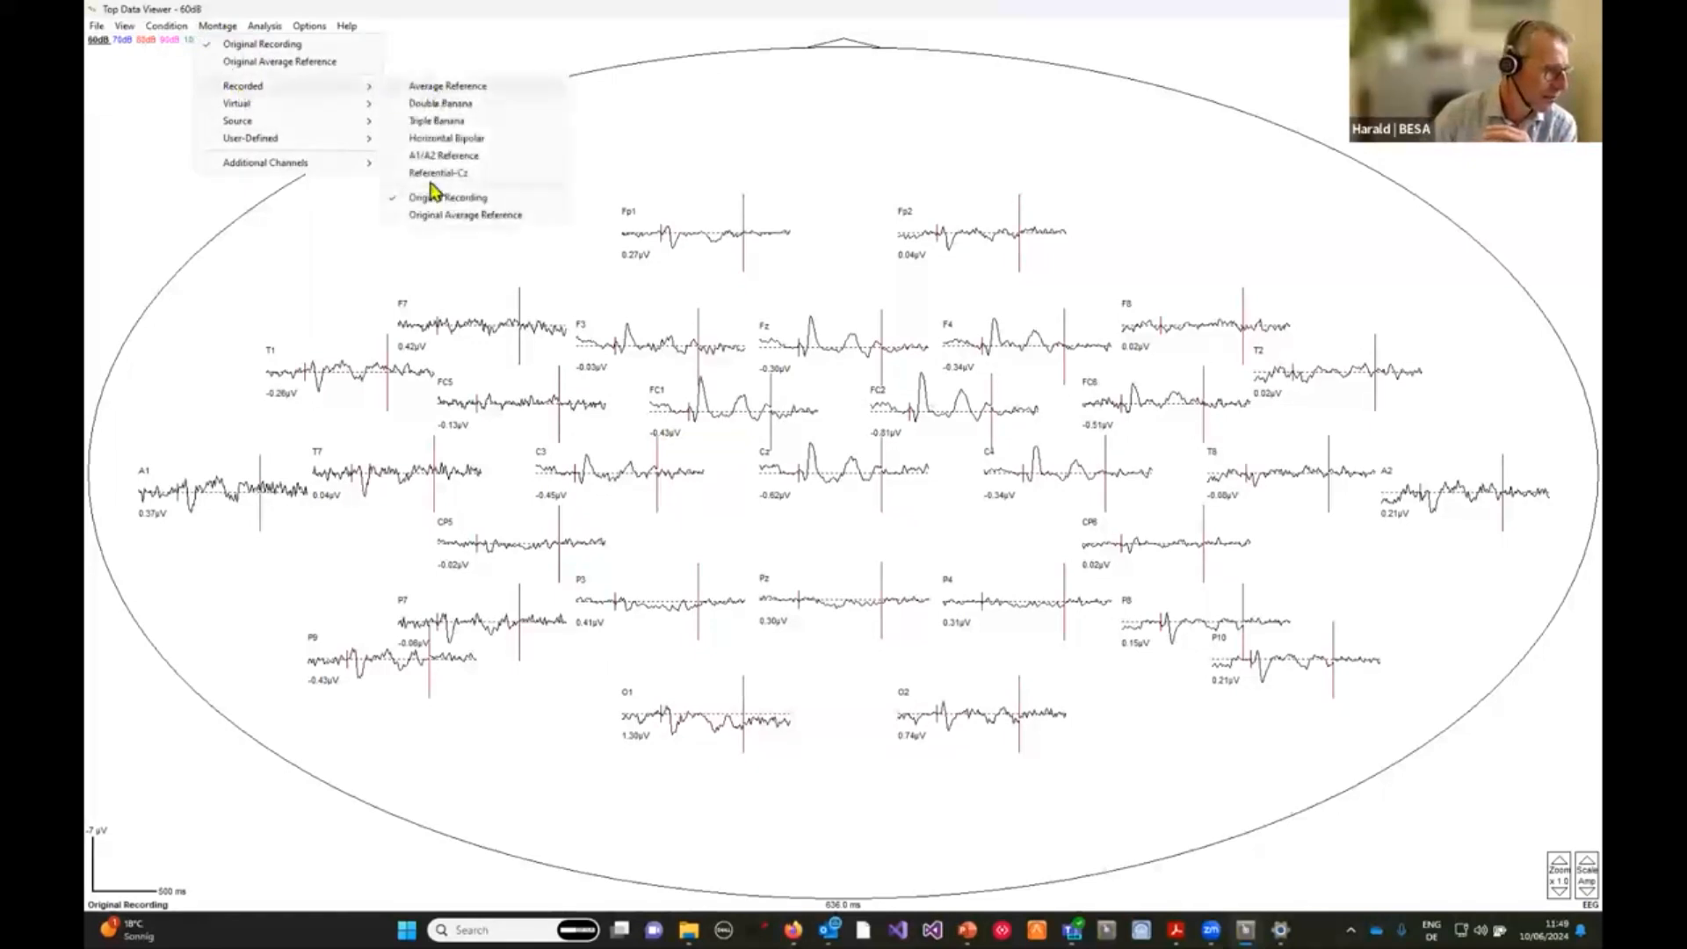
click(448, 216)
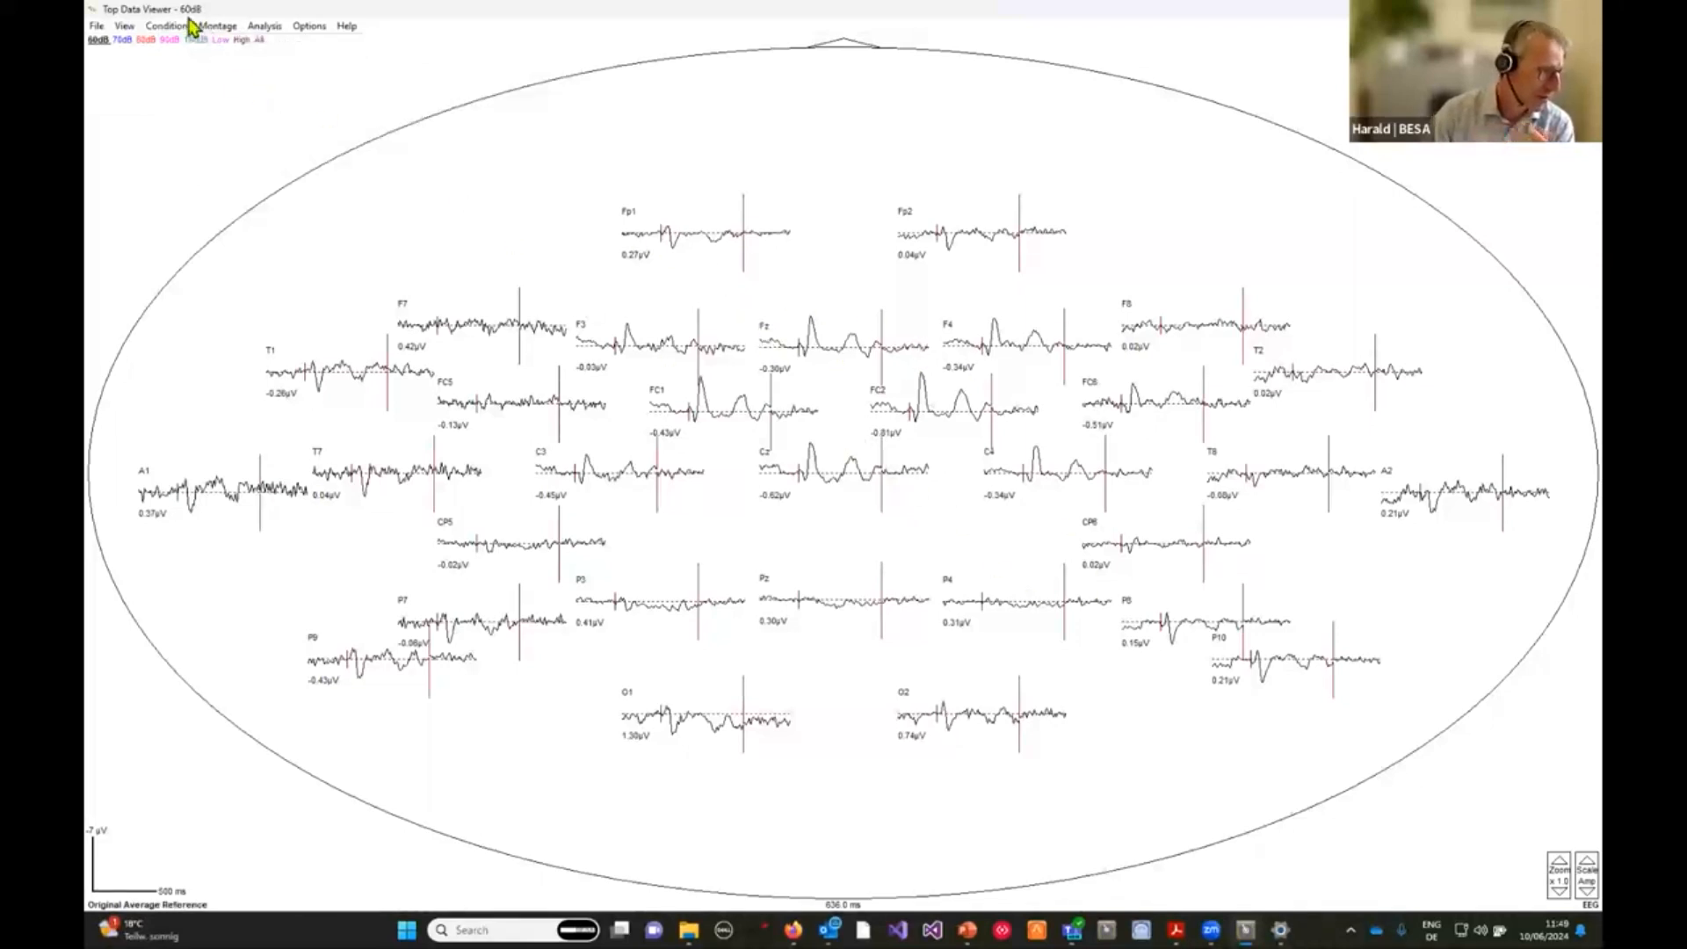
Display the Double Banana montage briefly, then return to the Original Average Reference montage.
click(220, 29)
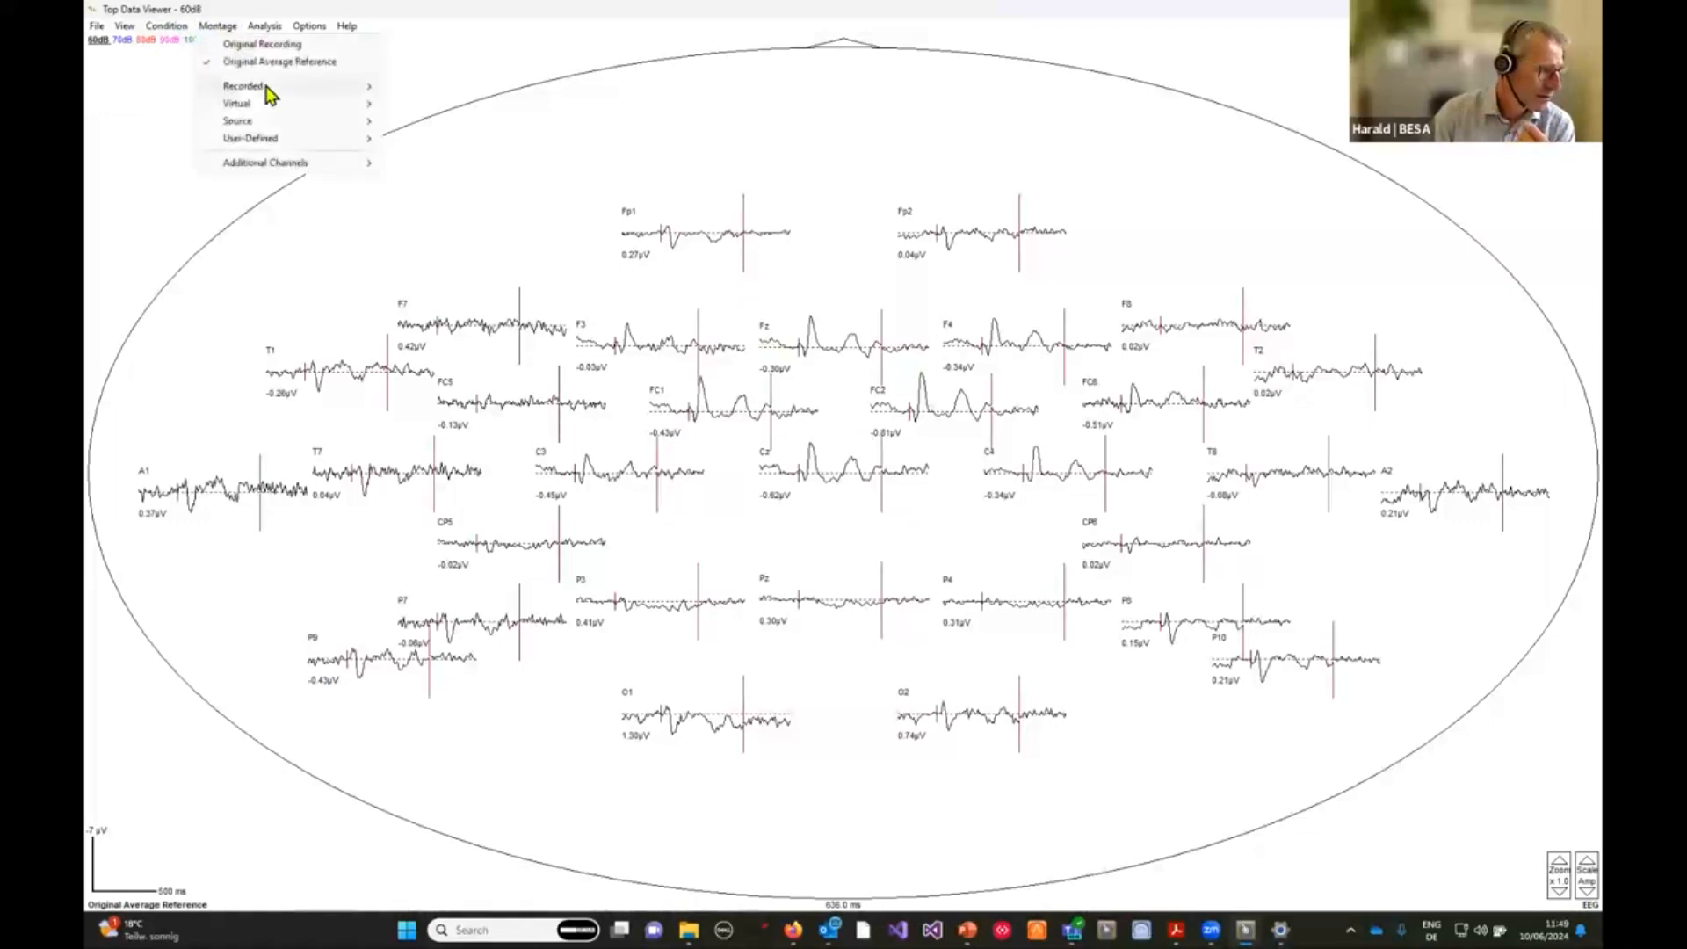
mouse_move(263, 86)
click(454, 103)
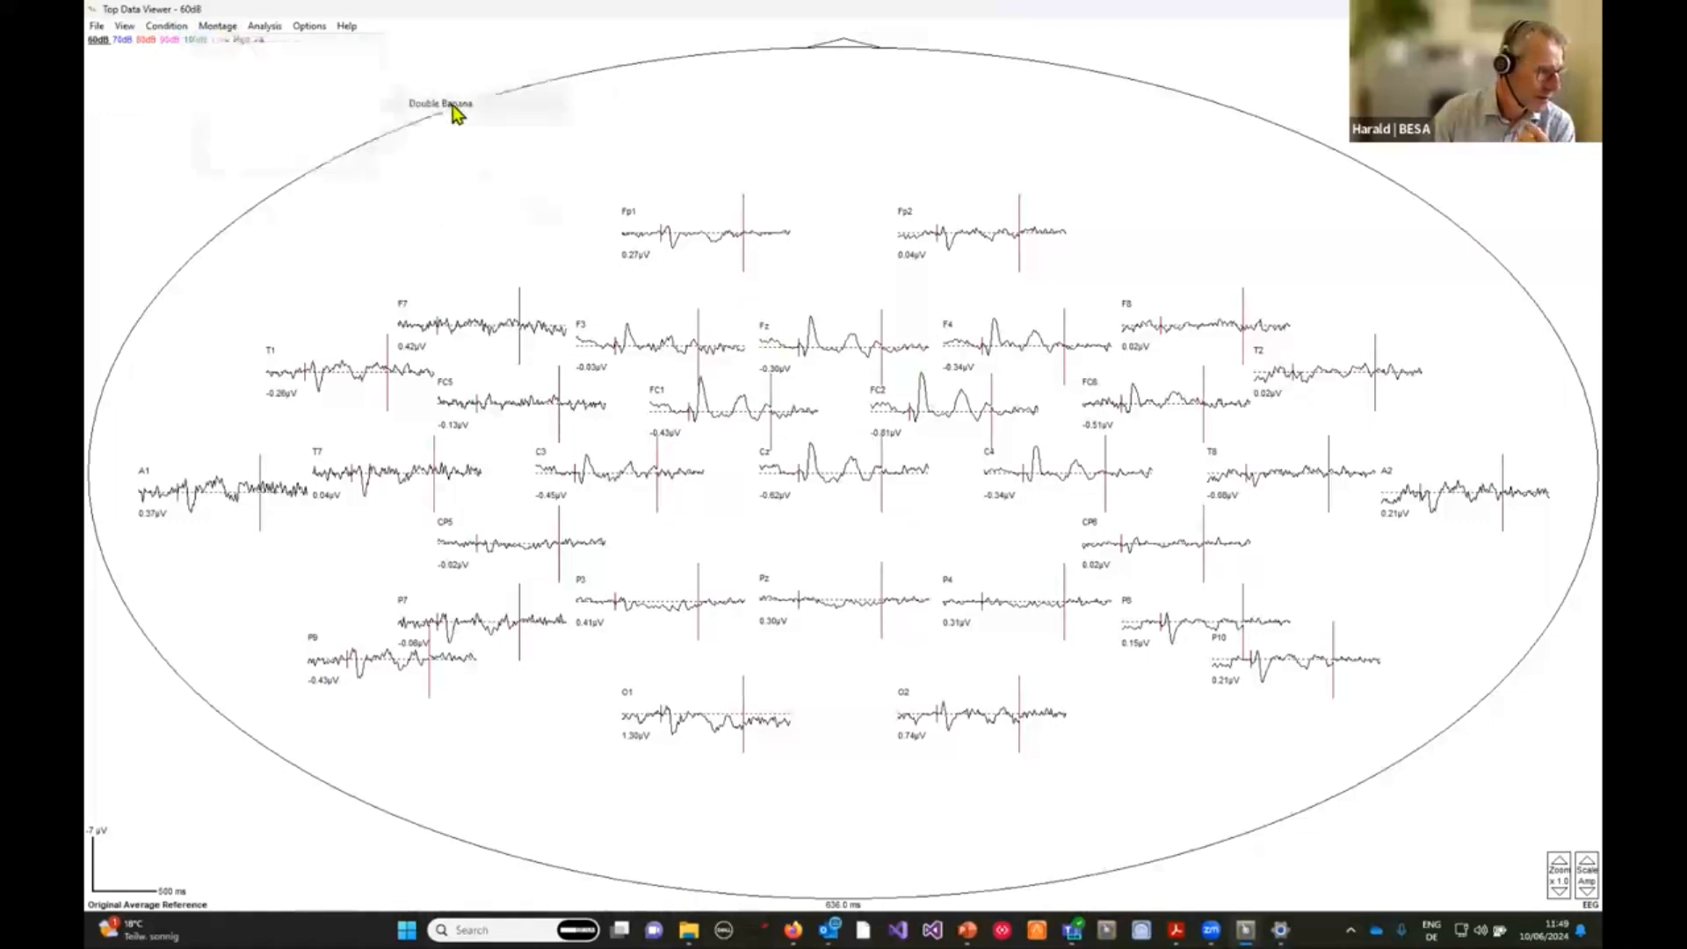
click(215, 28)
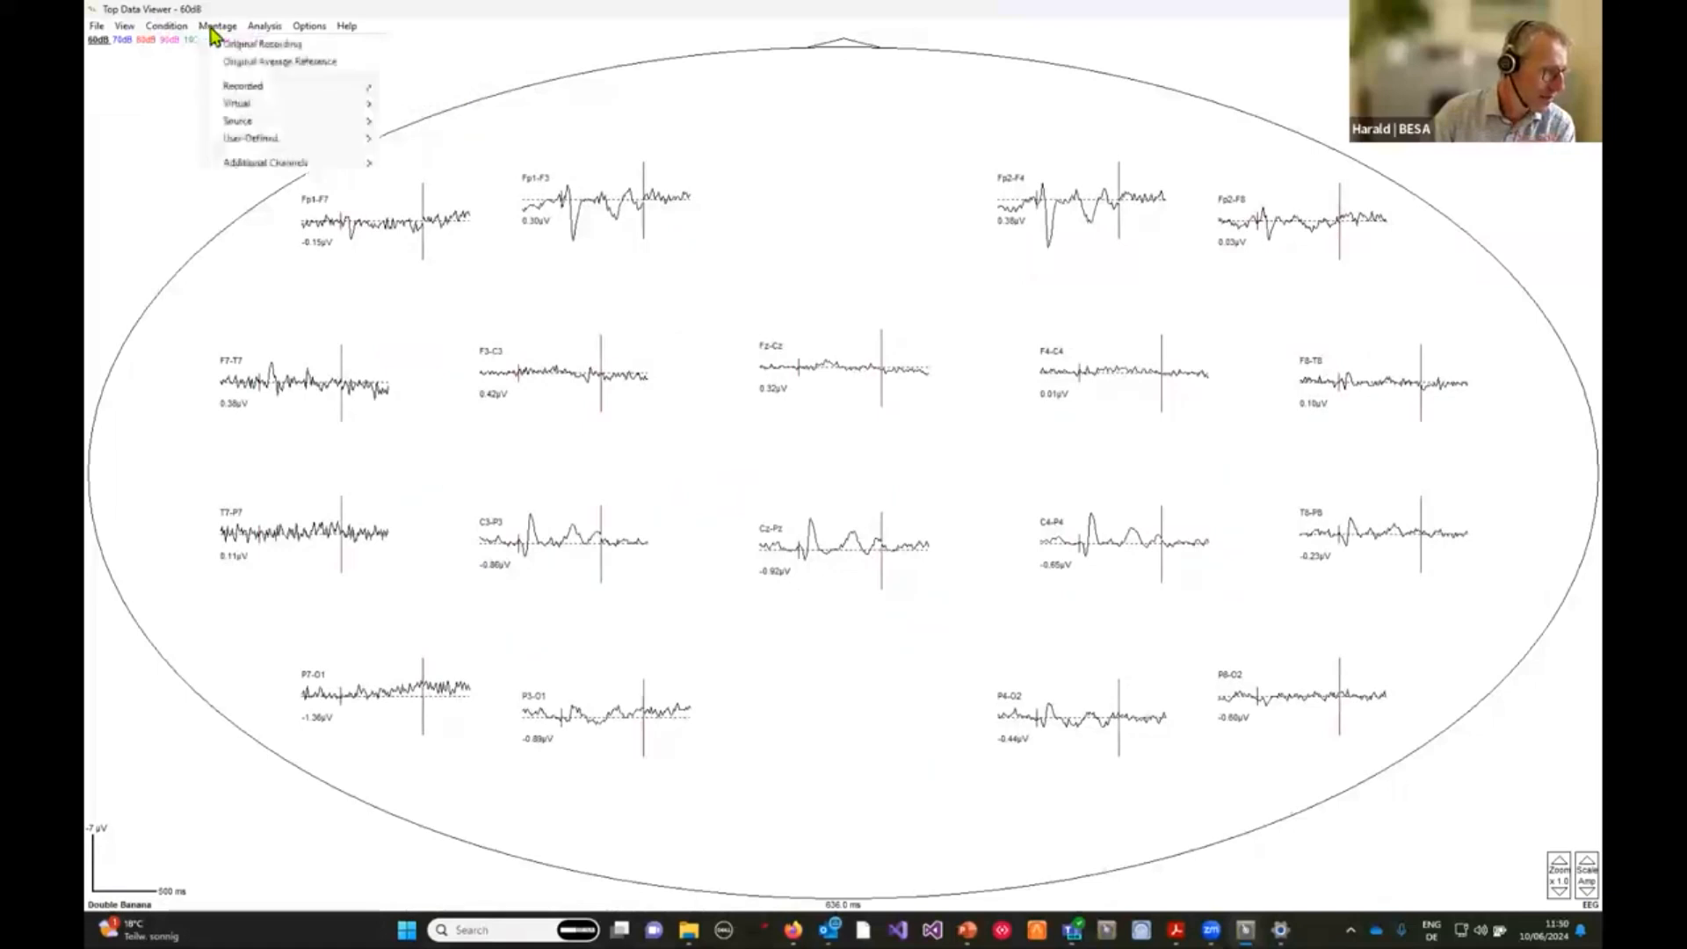
click(280, 63)
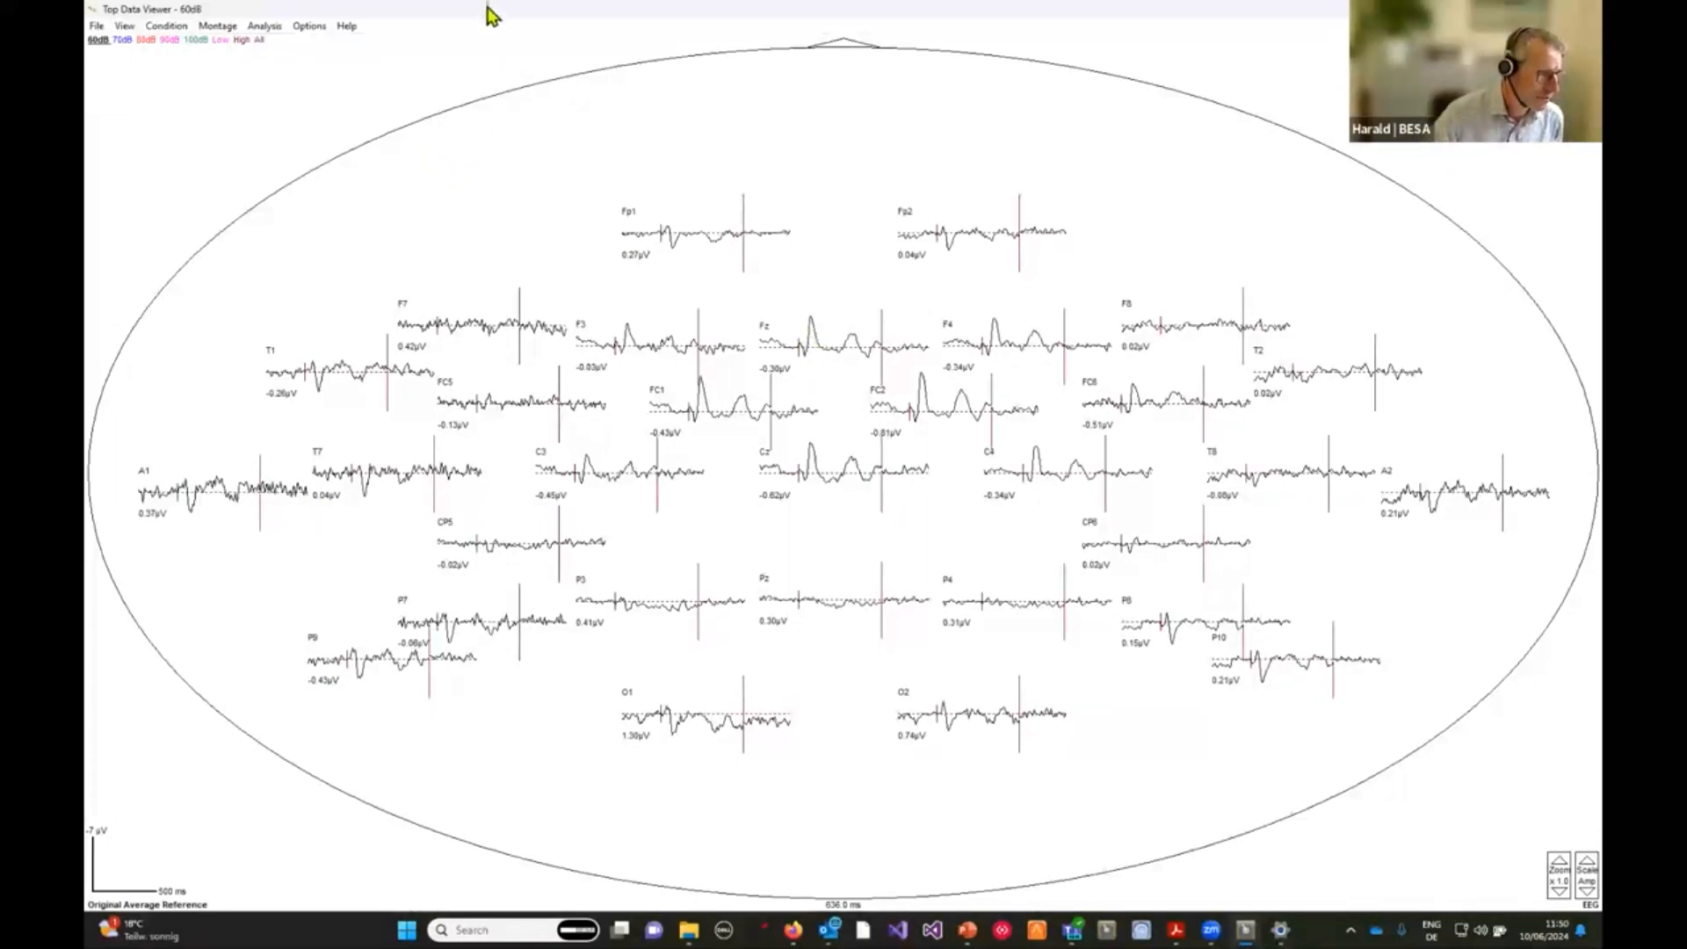
Set the viewing epoch's post-event time to 800 ms and assign it to all conditions.
click(126, 29)
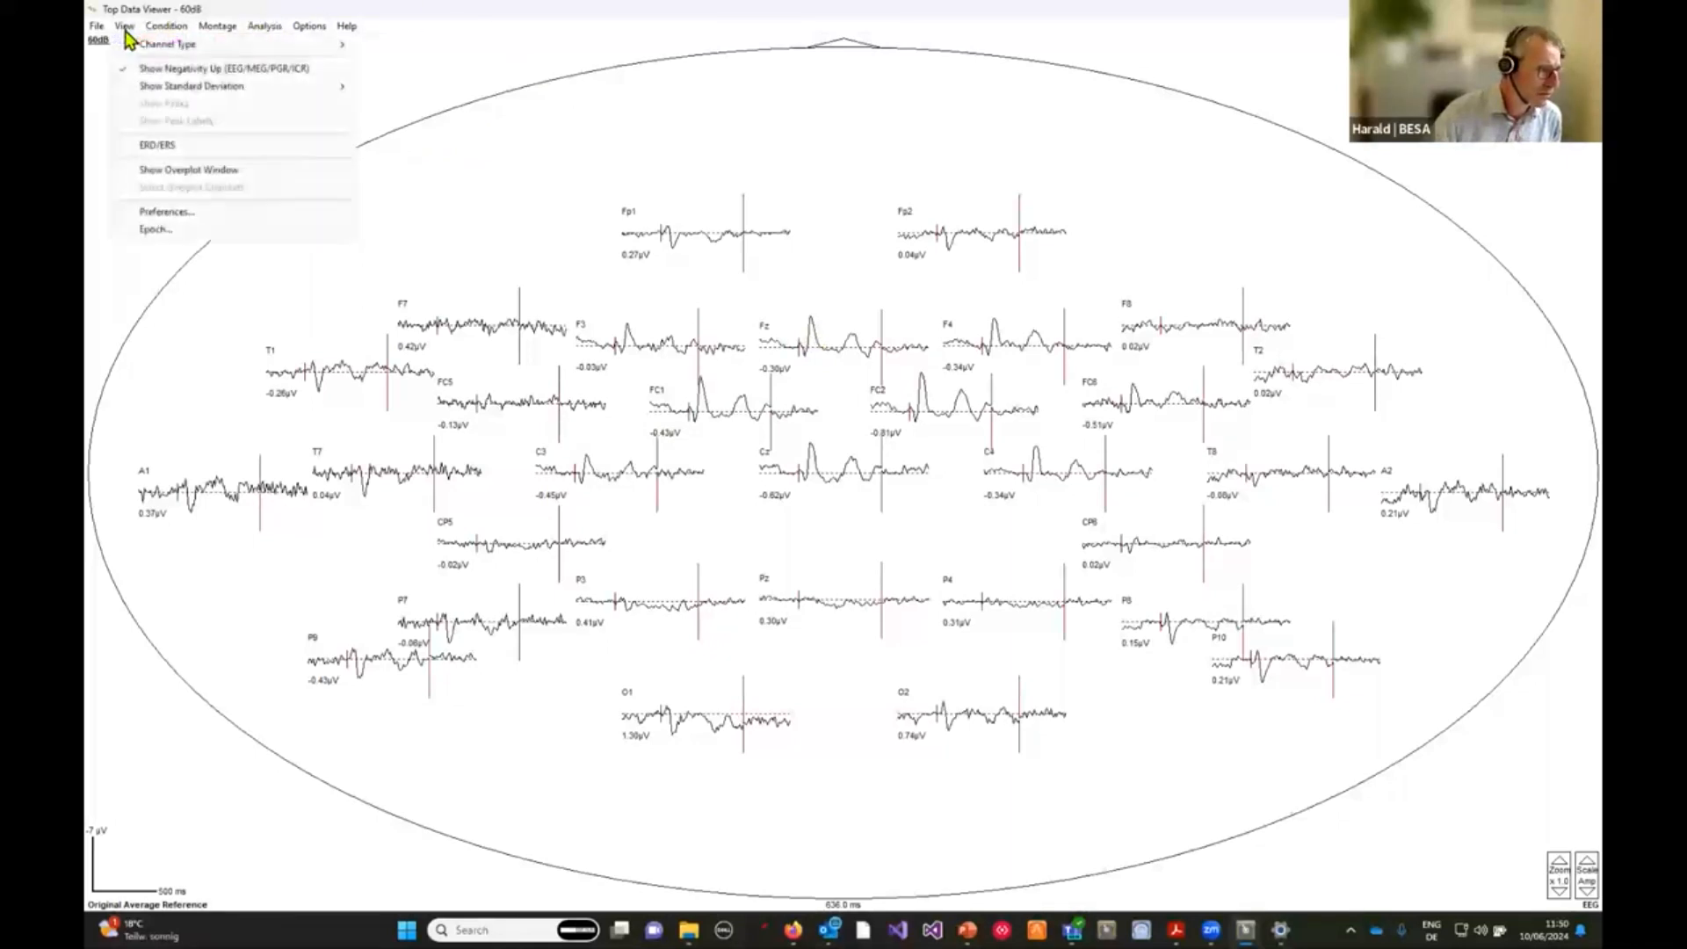
click(180, 233)
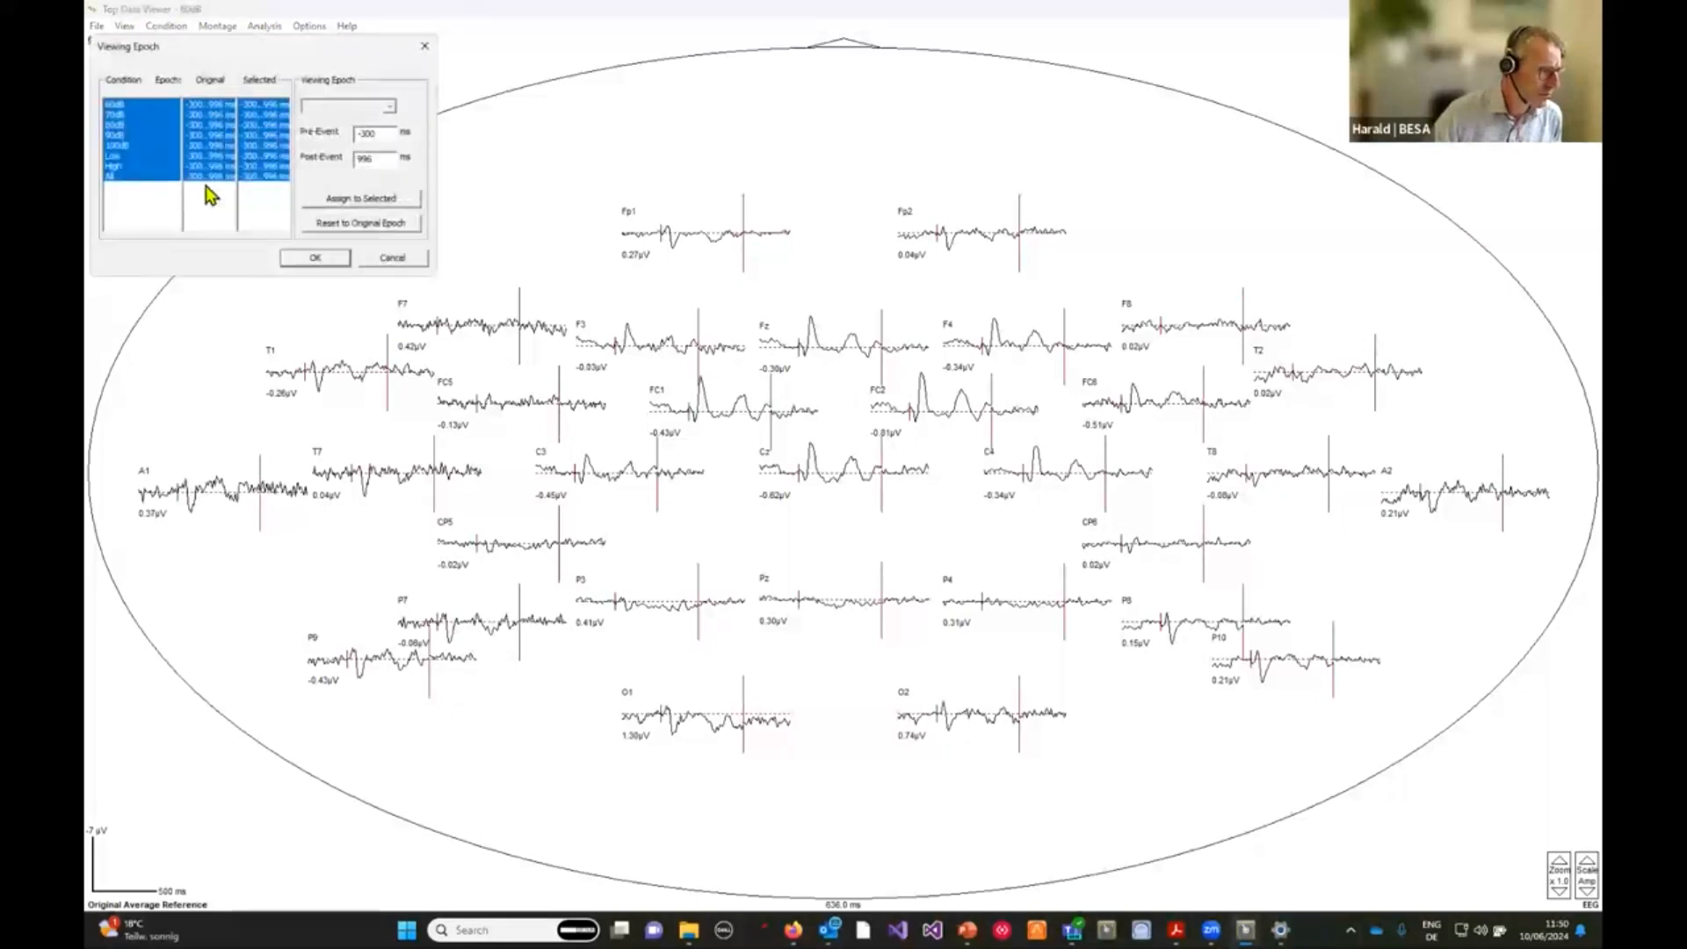
drag(244, 55, 637, 110)
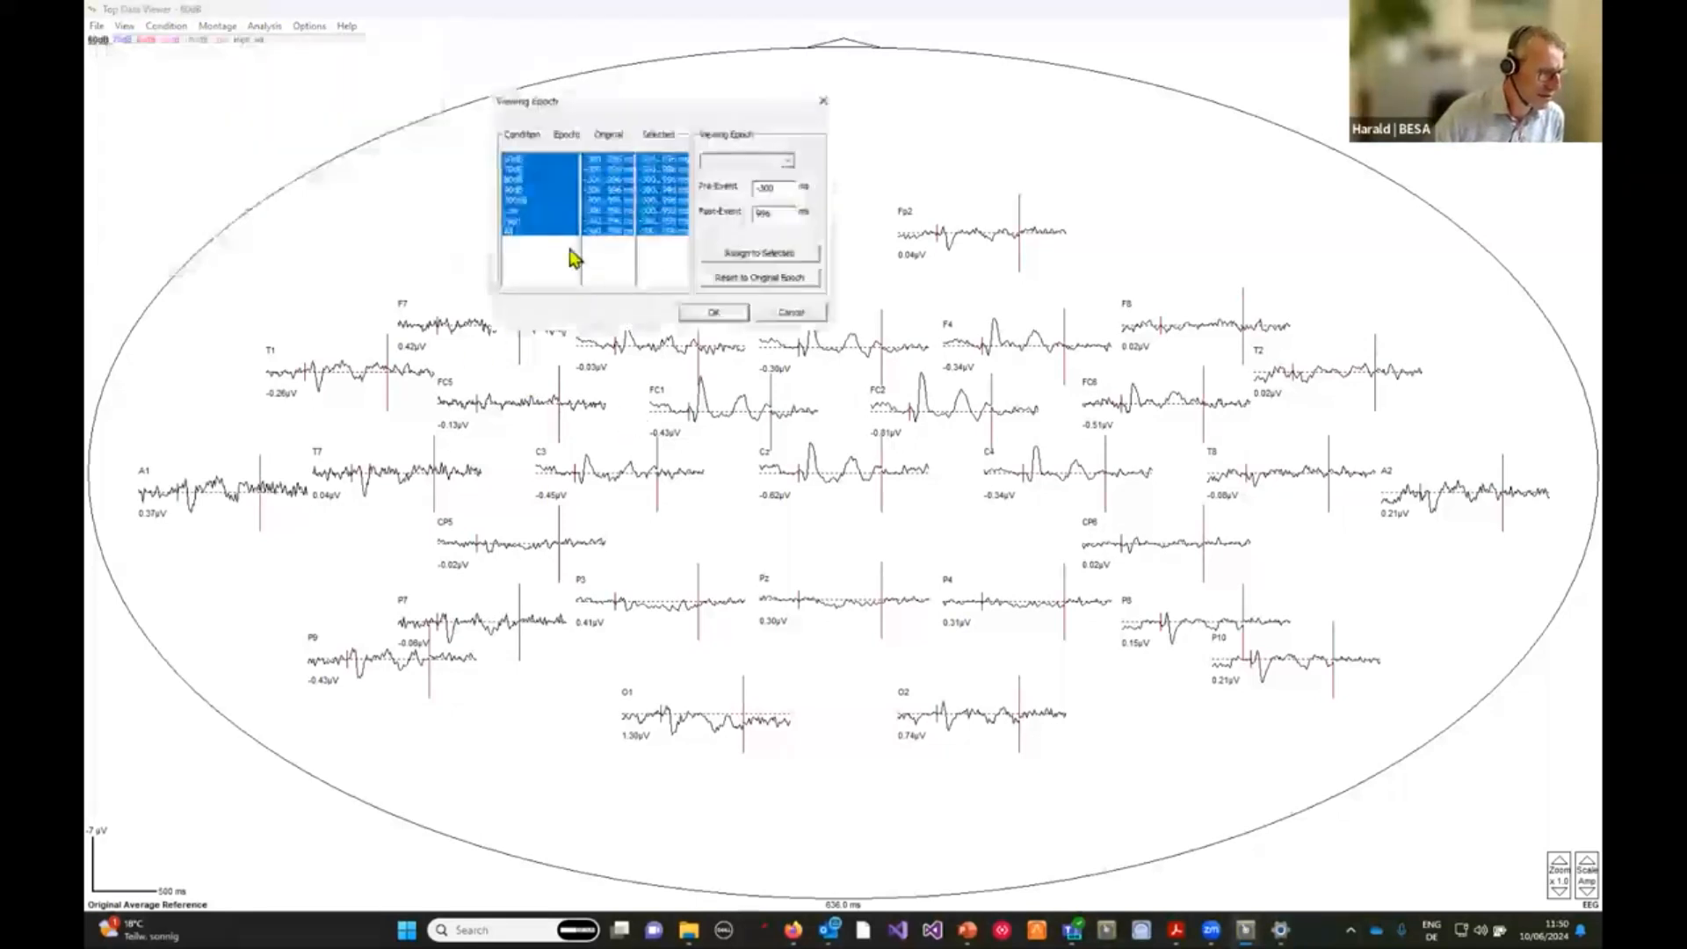
double_click(770, 218)
text(800)
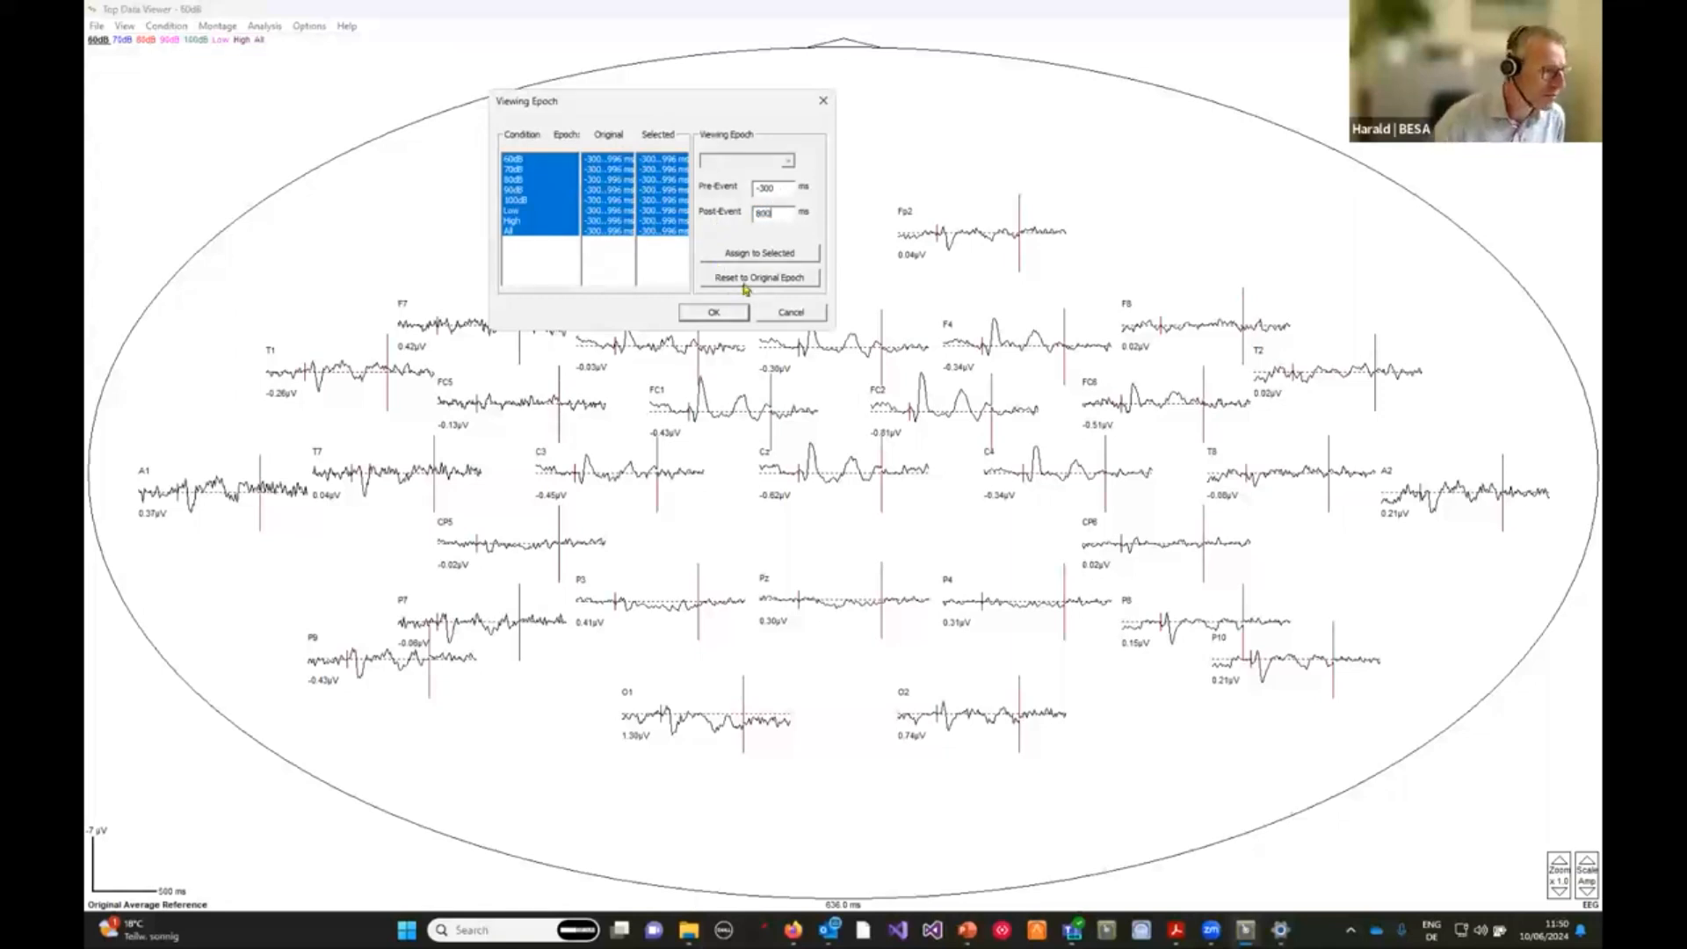
click(762, 255)
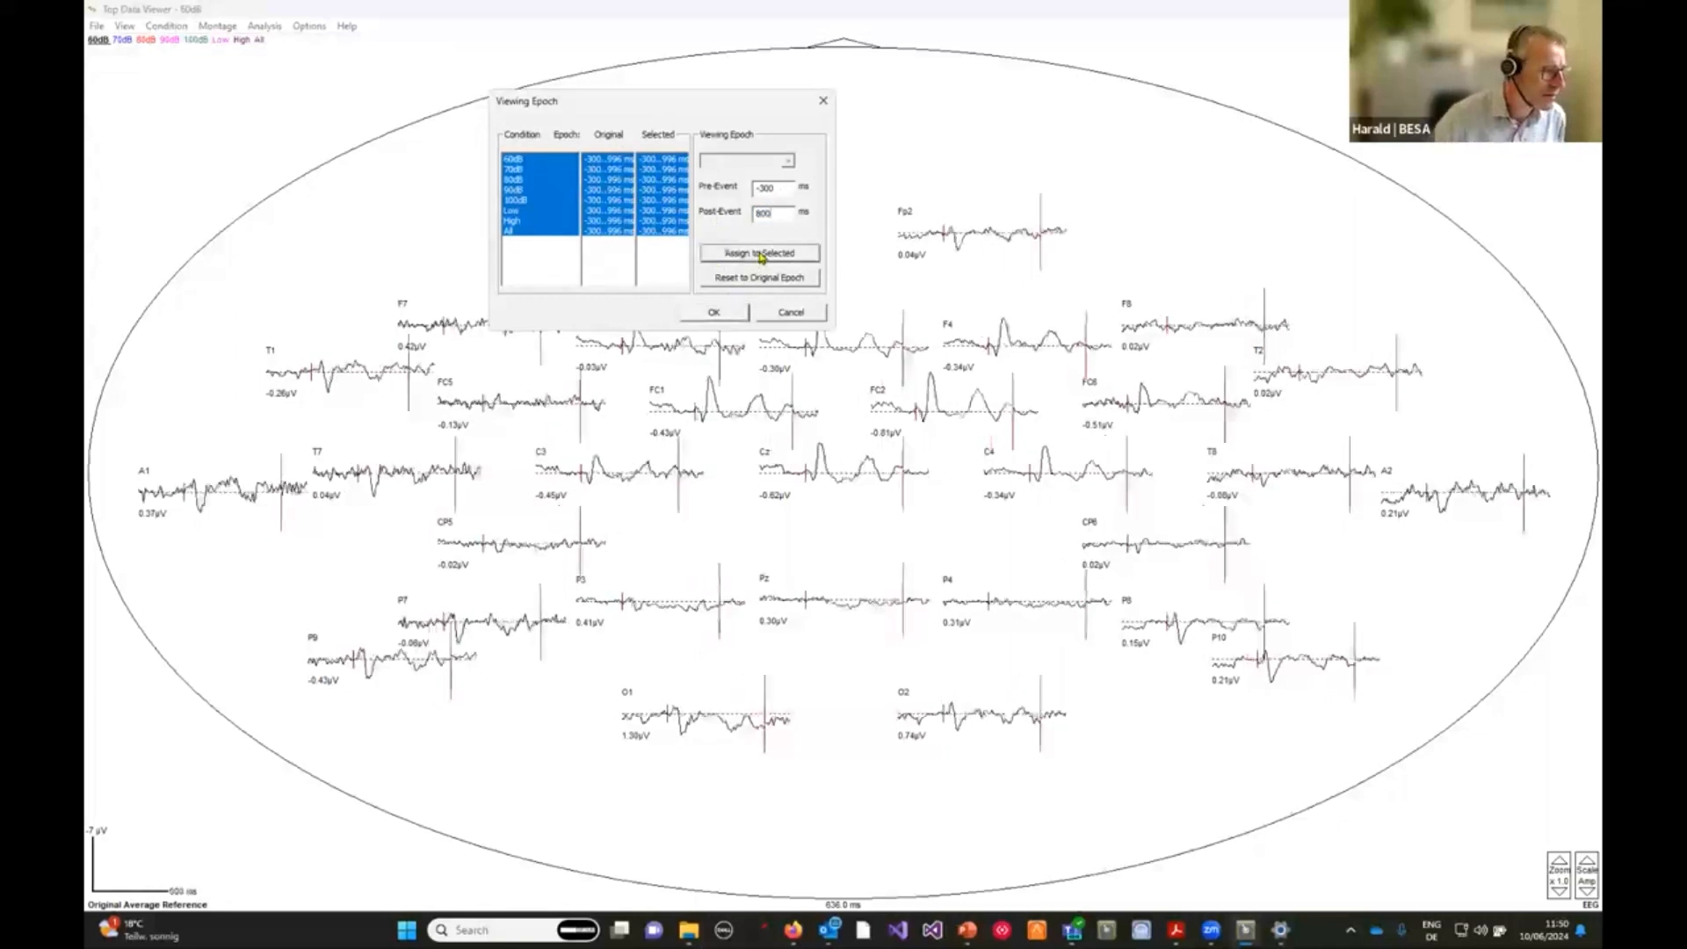
click(714, 315)
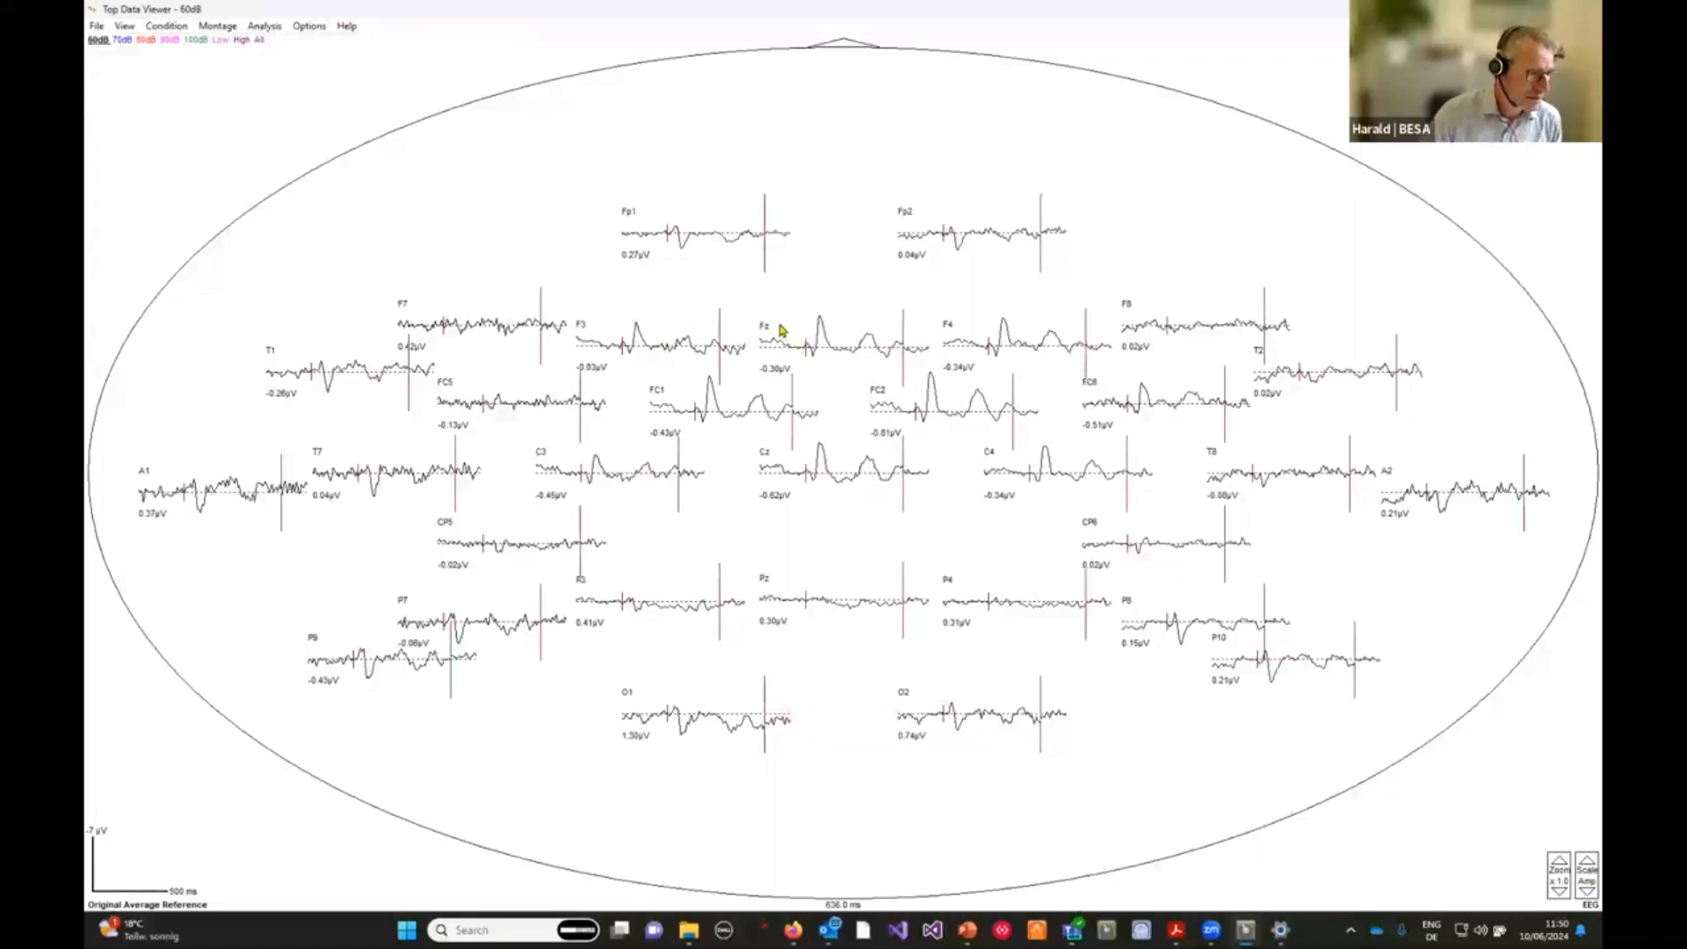
Zoom into the Fz waveform and mark the interval from about 56 to 152 ms.
right_click(805, 347)
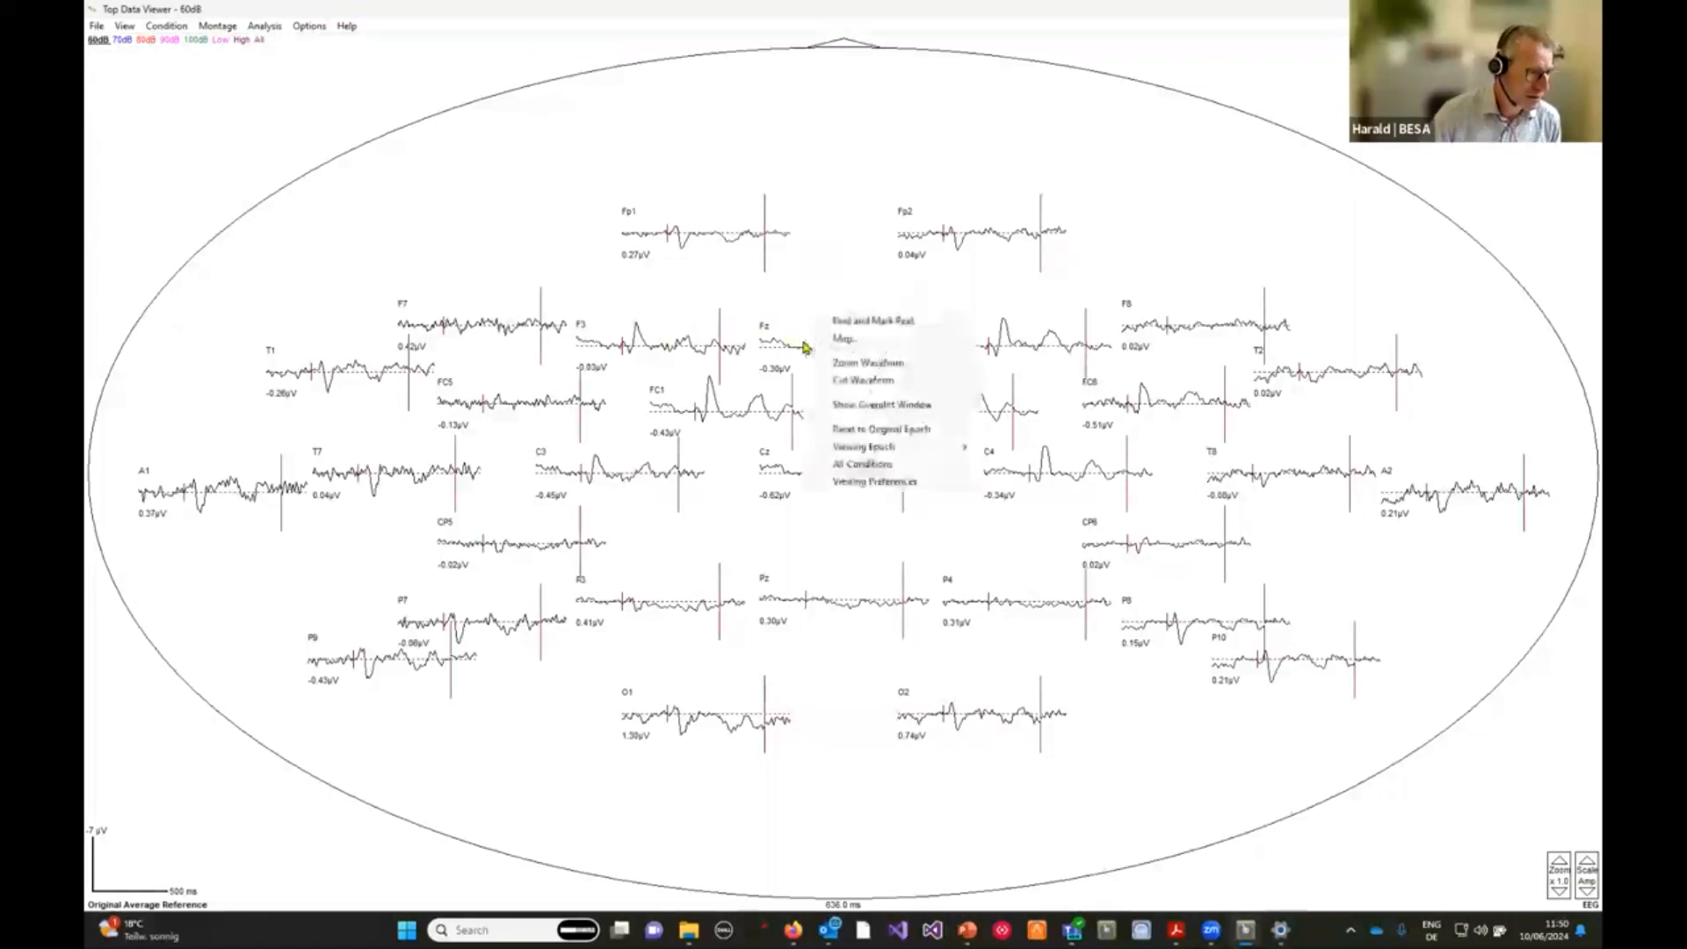
click(864, 371)
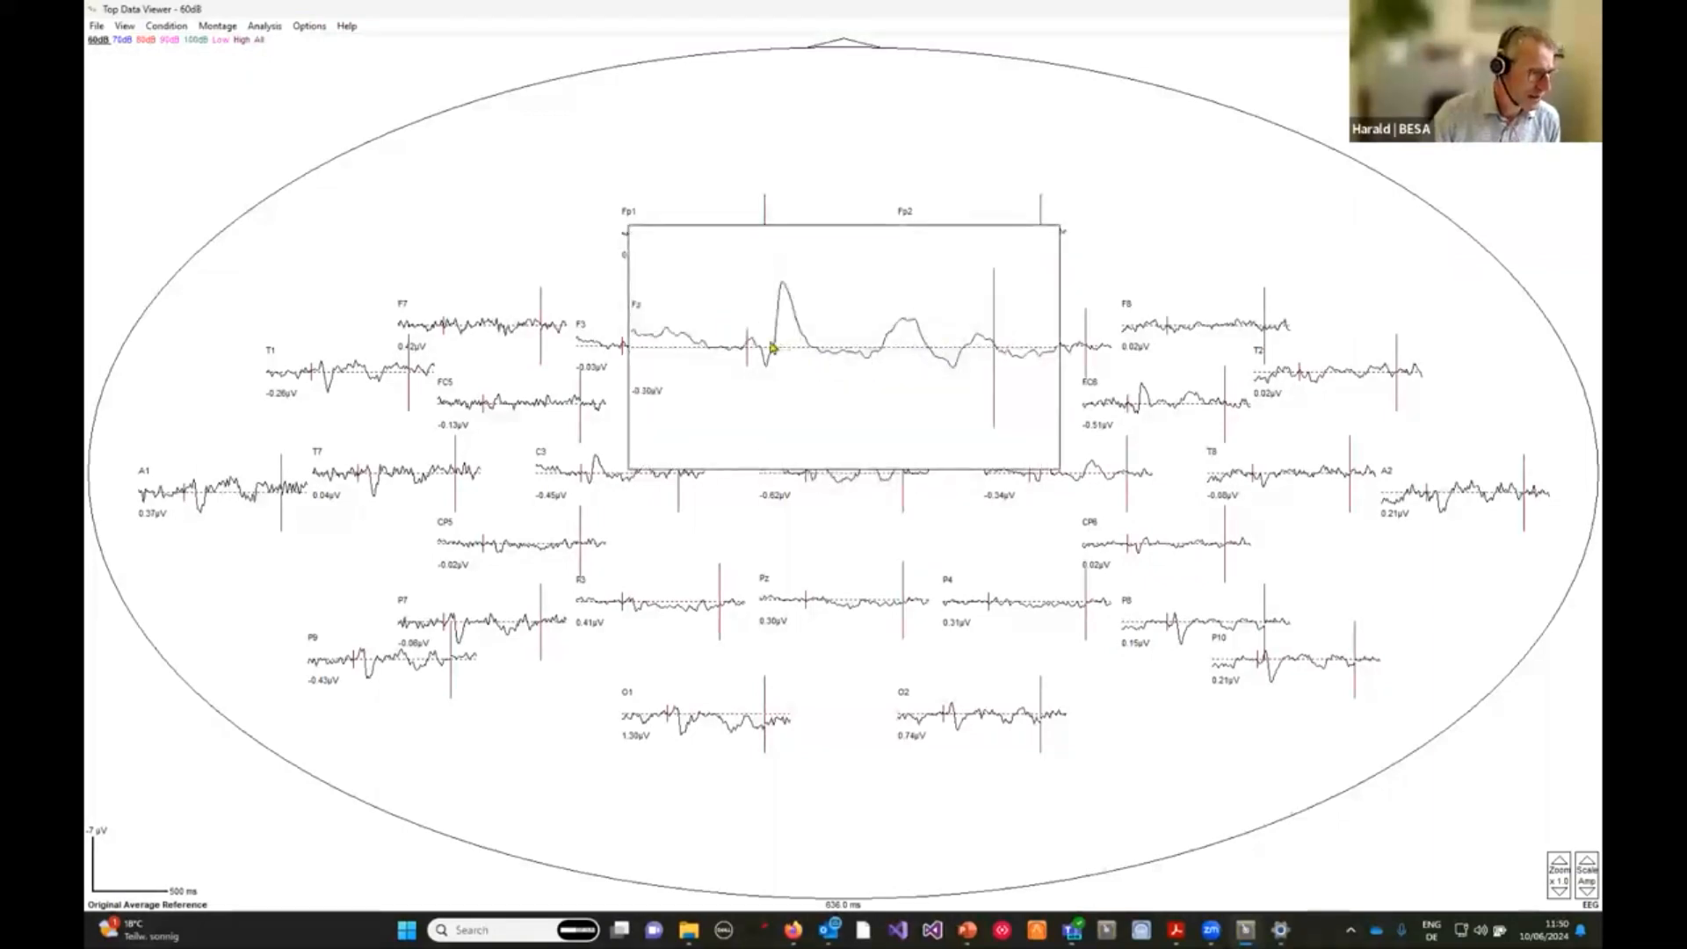
drag(791, 344, 806, 345)
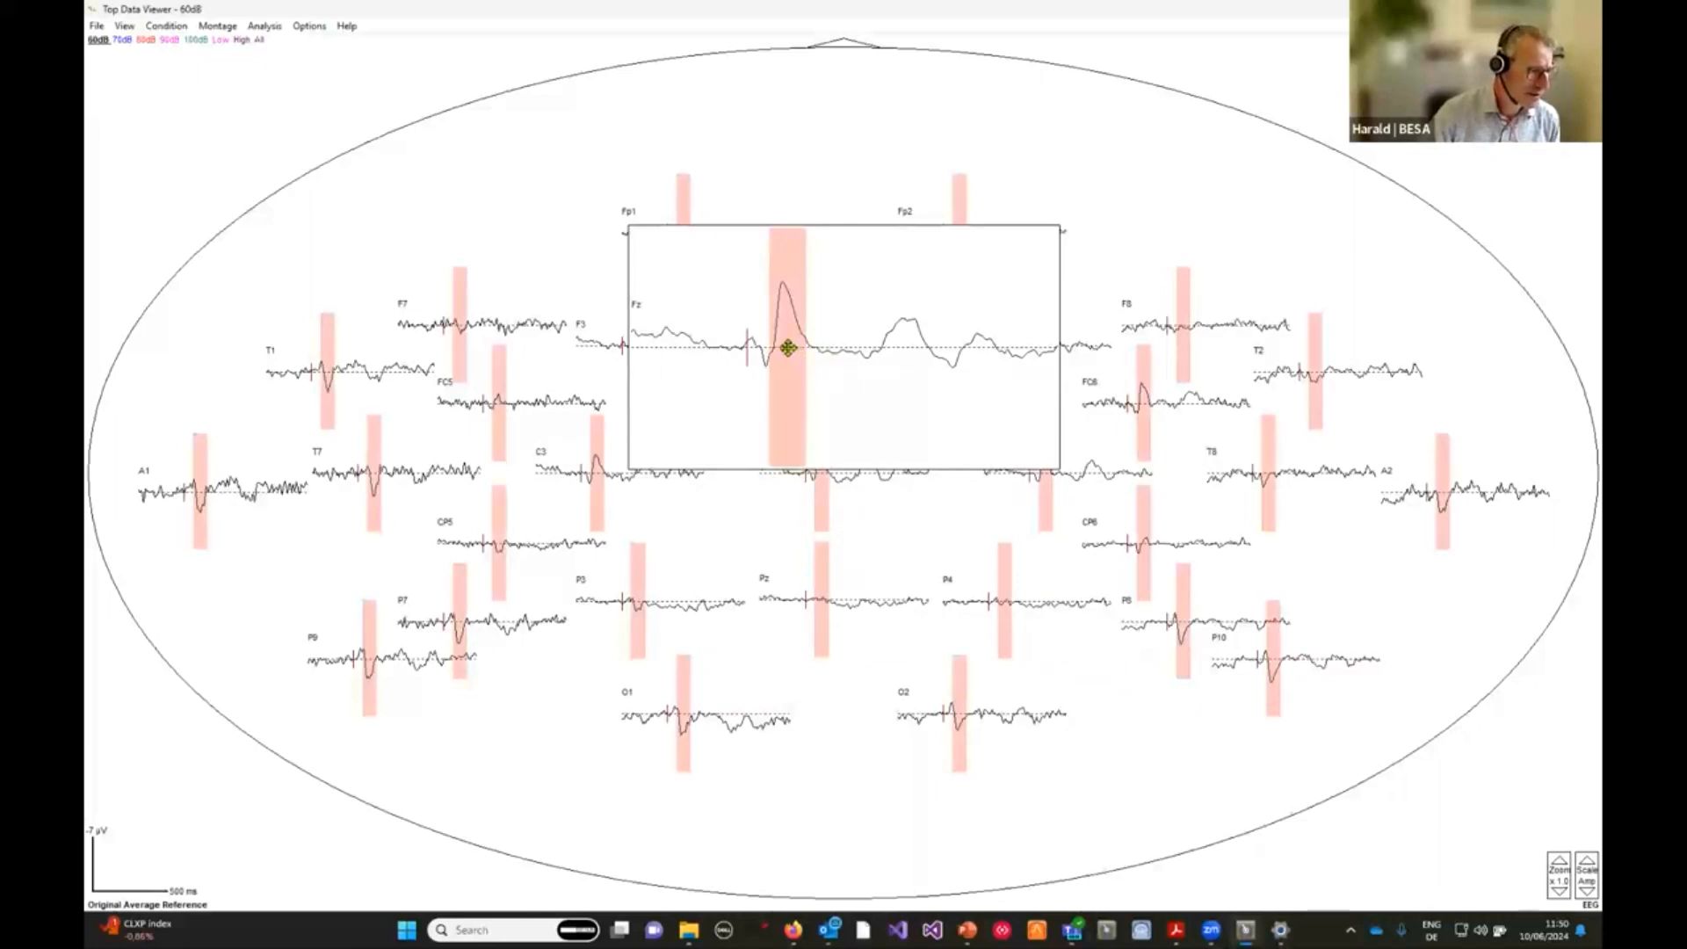
Find and mark the Fz peak within the 56–152 ms interval, then unzoom the waveform.
right_click(787, 348)
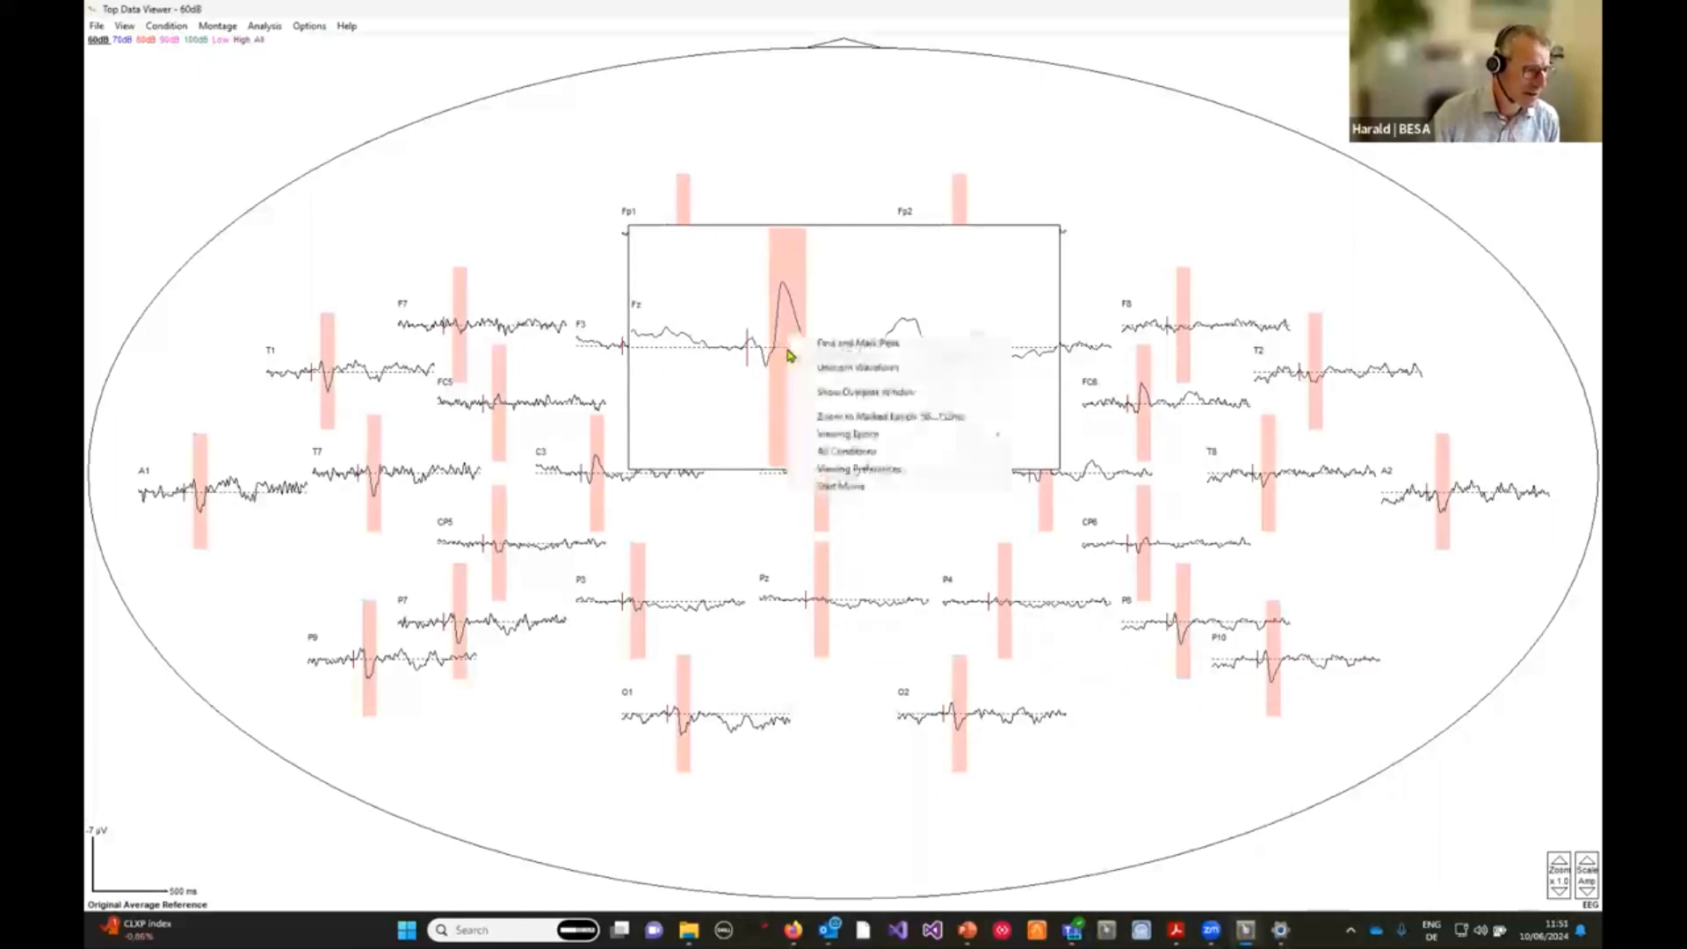
click(858, 344)
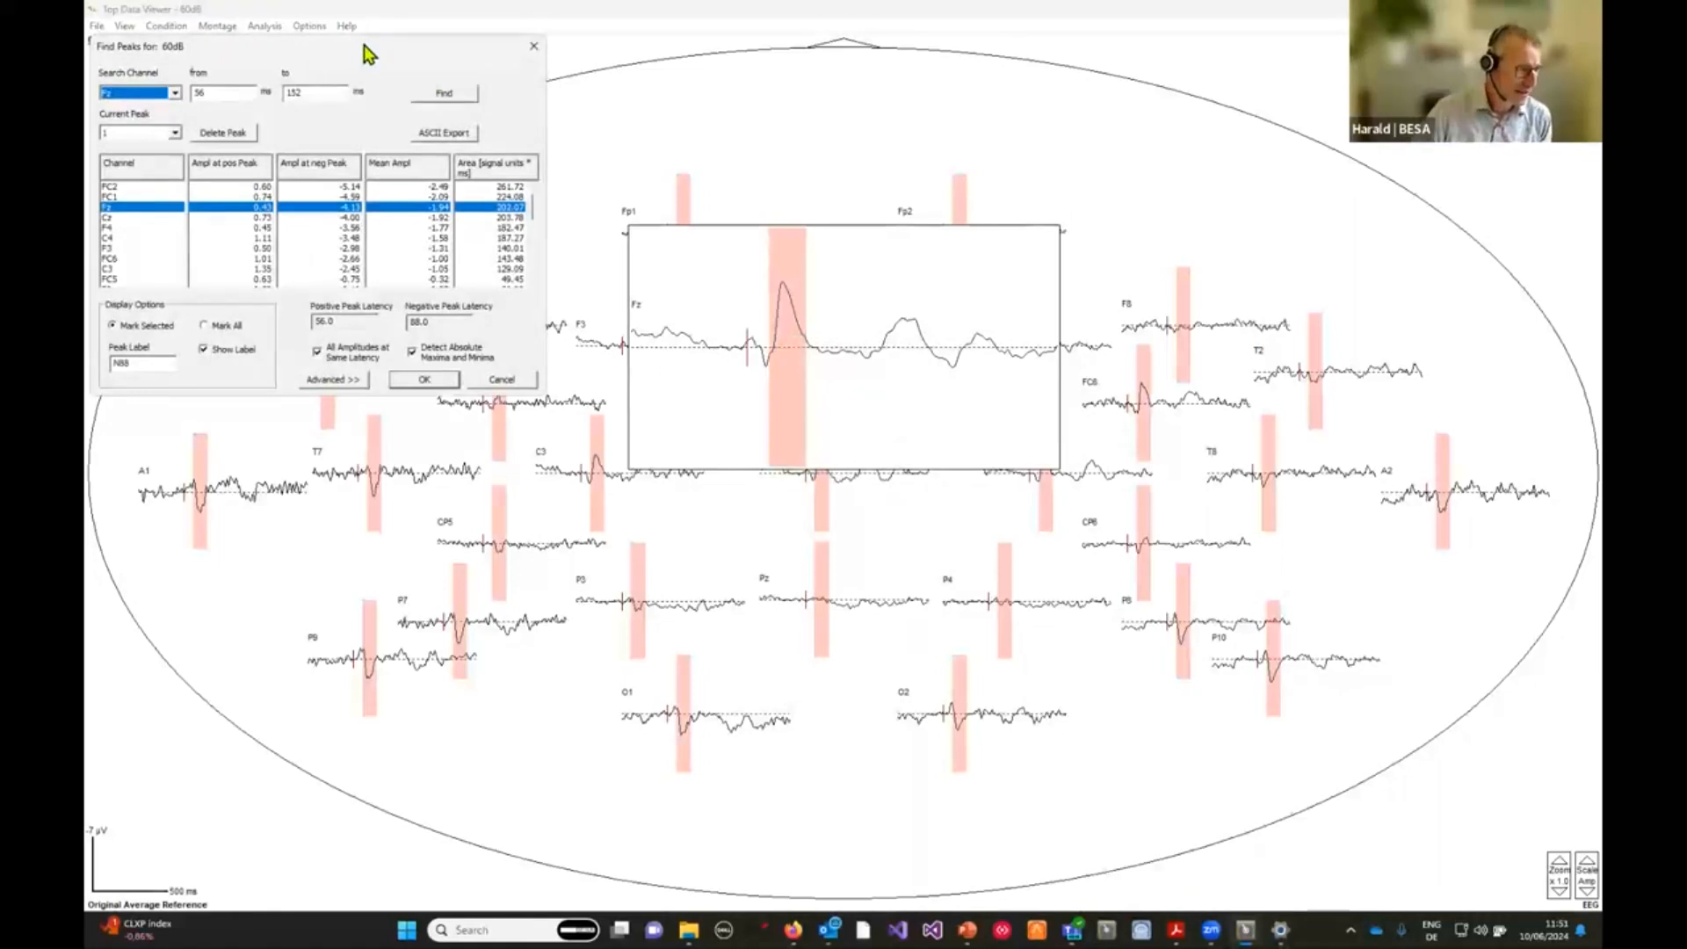
drag(364, 45, 1240, 98)
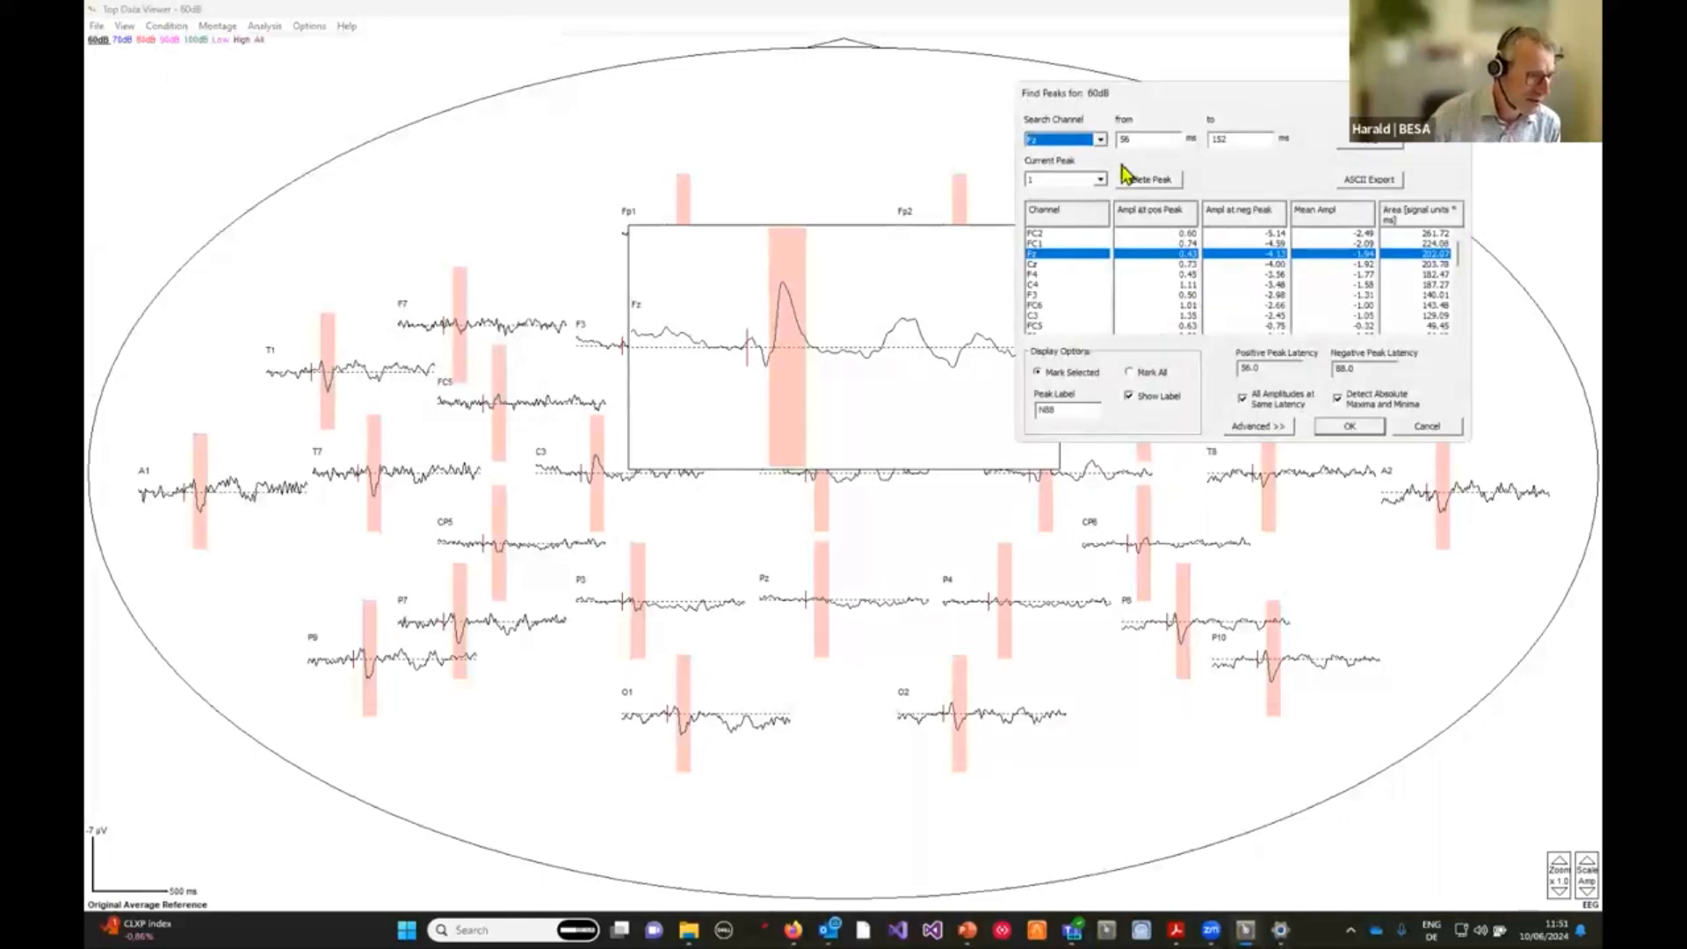
click(1150, 140)
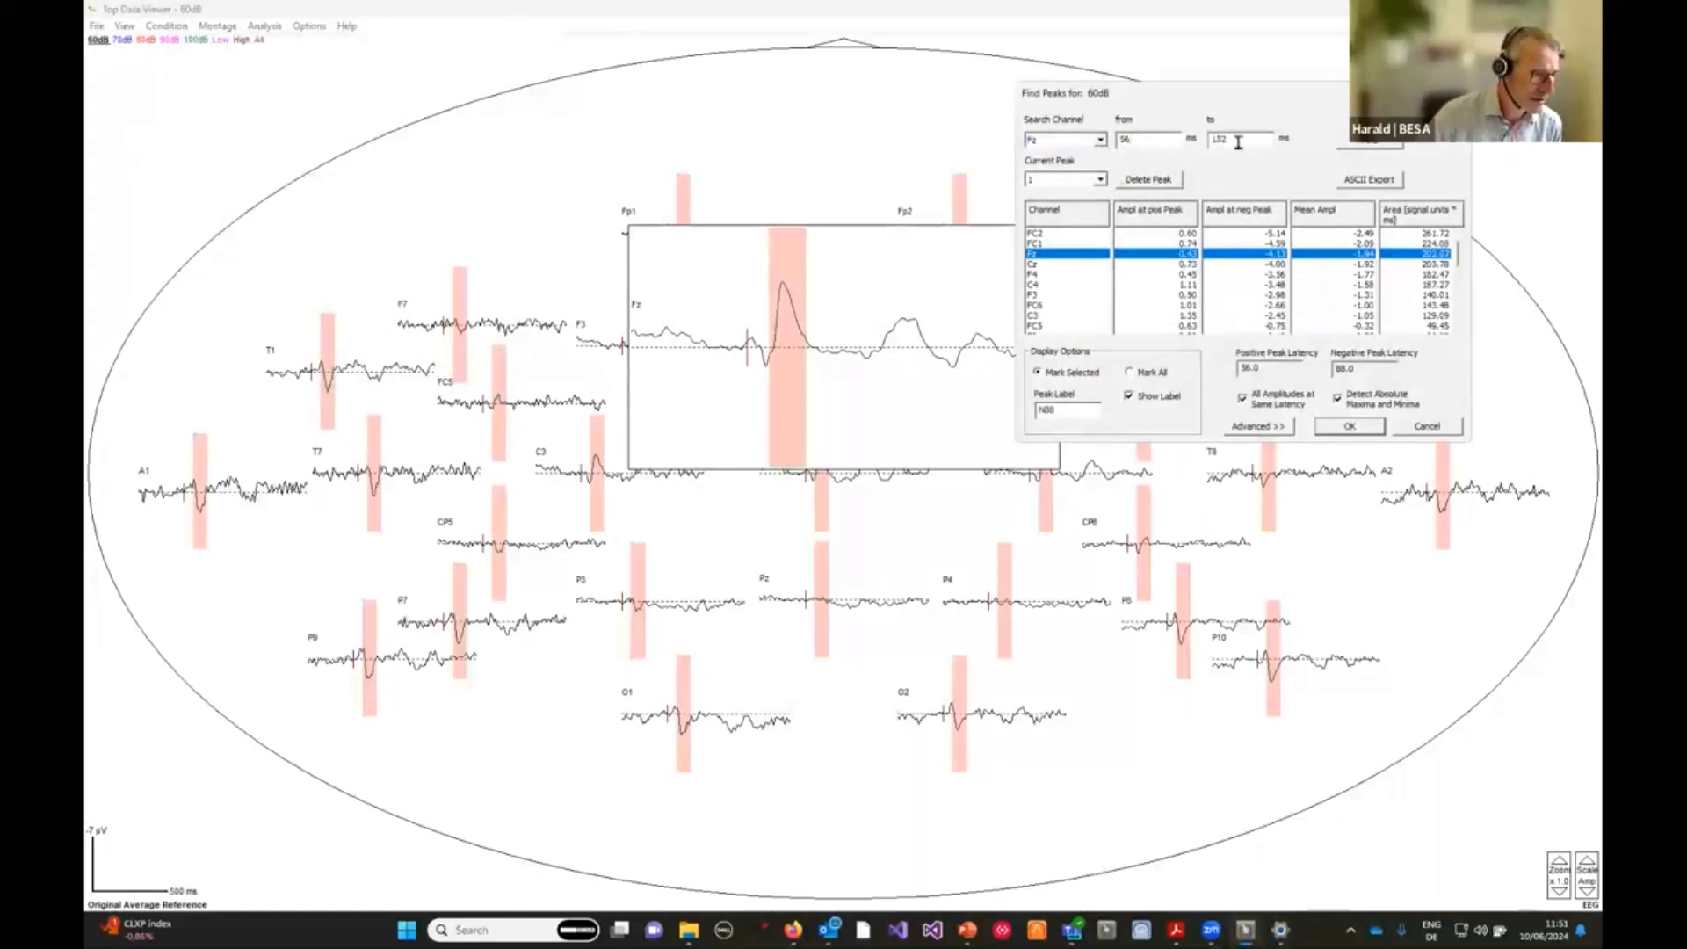
double_click(1230, 139)
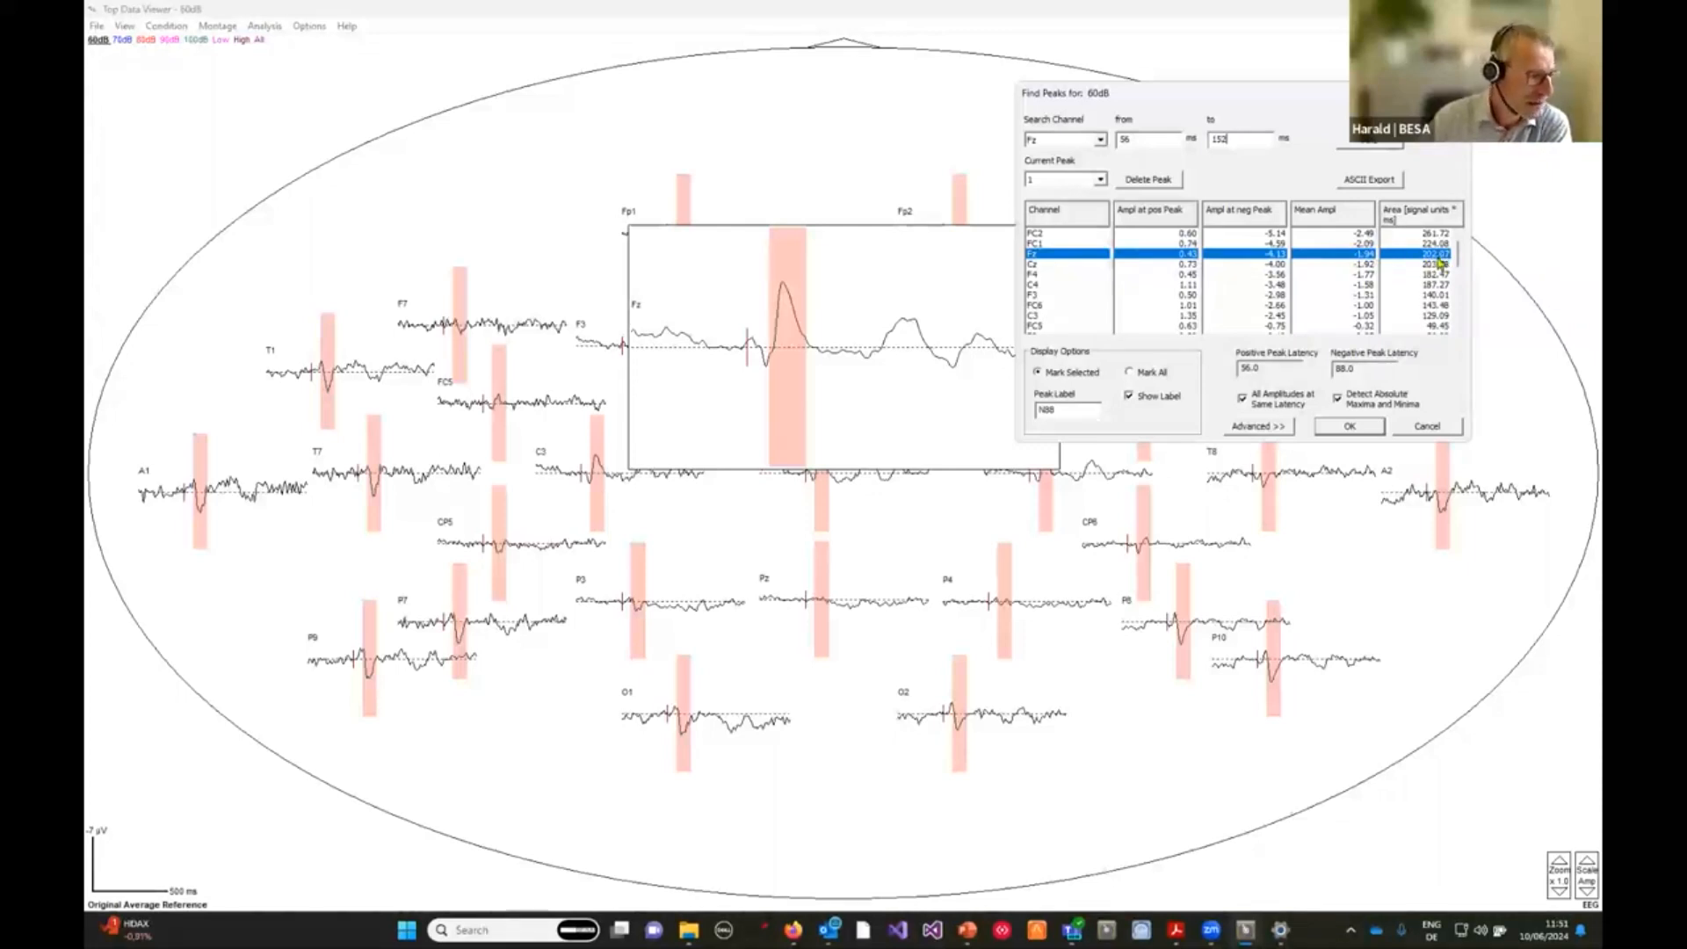
click(1055, 235)
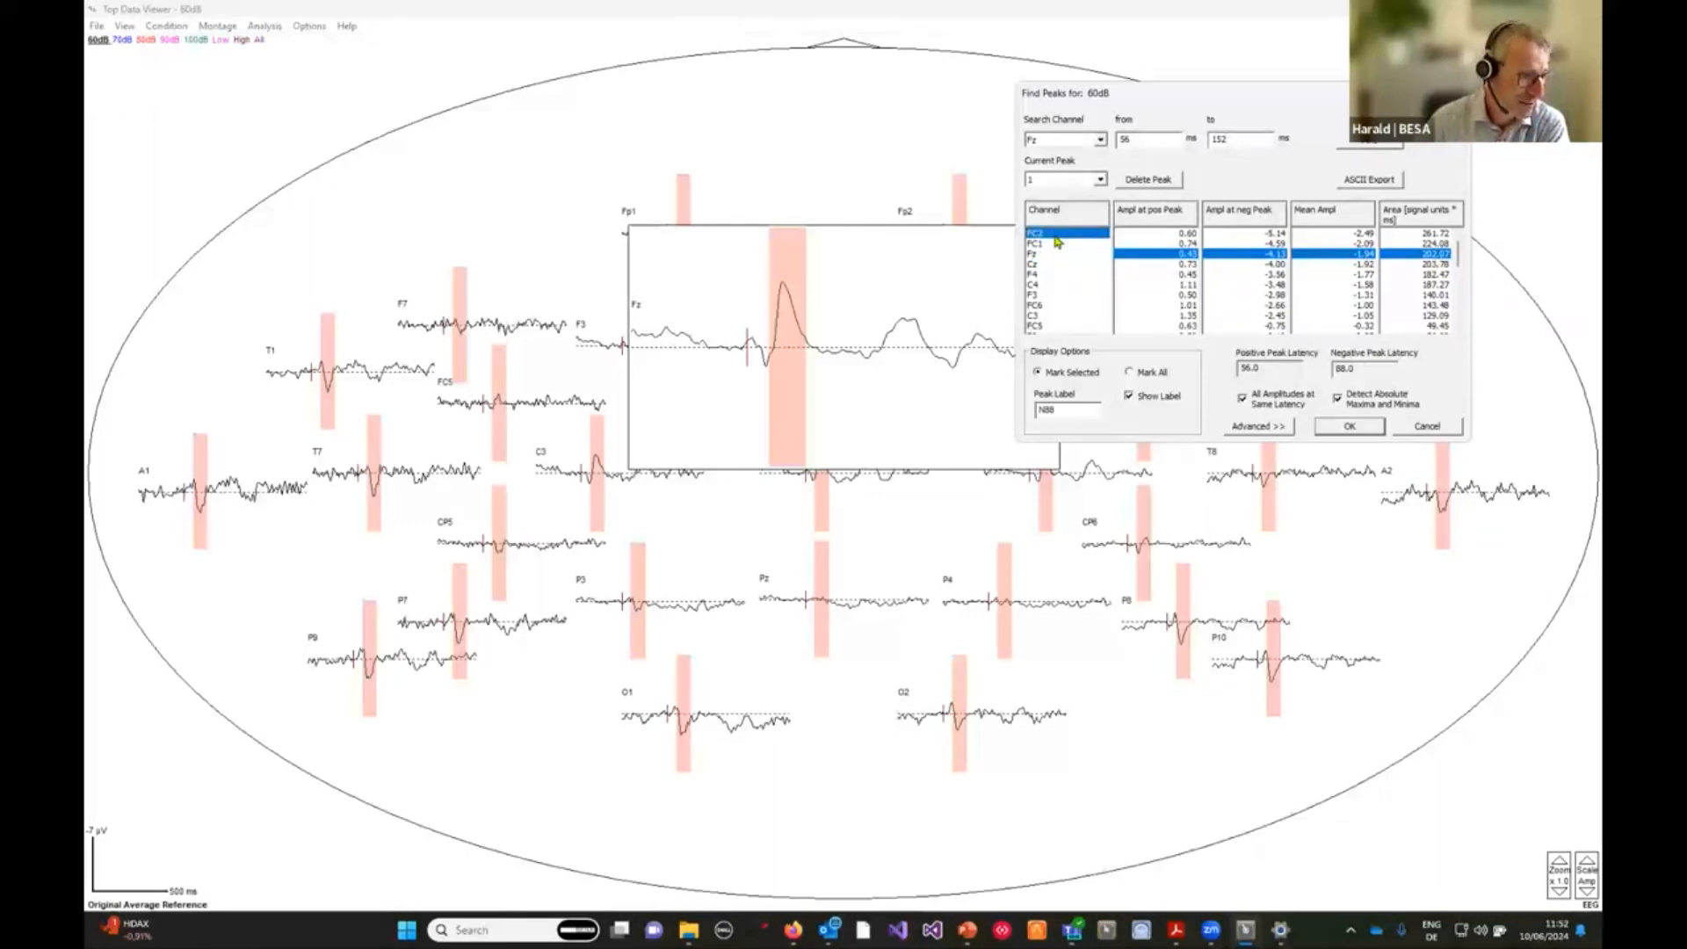
click(1062, 254)
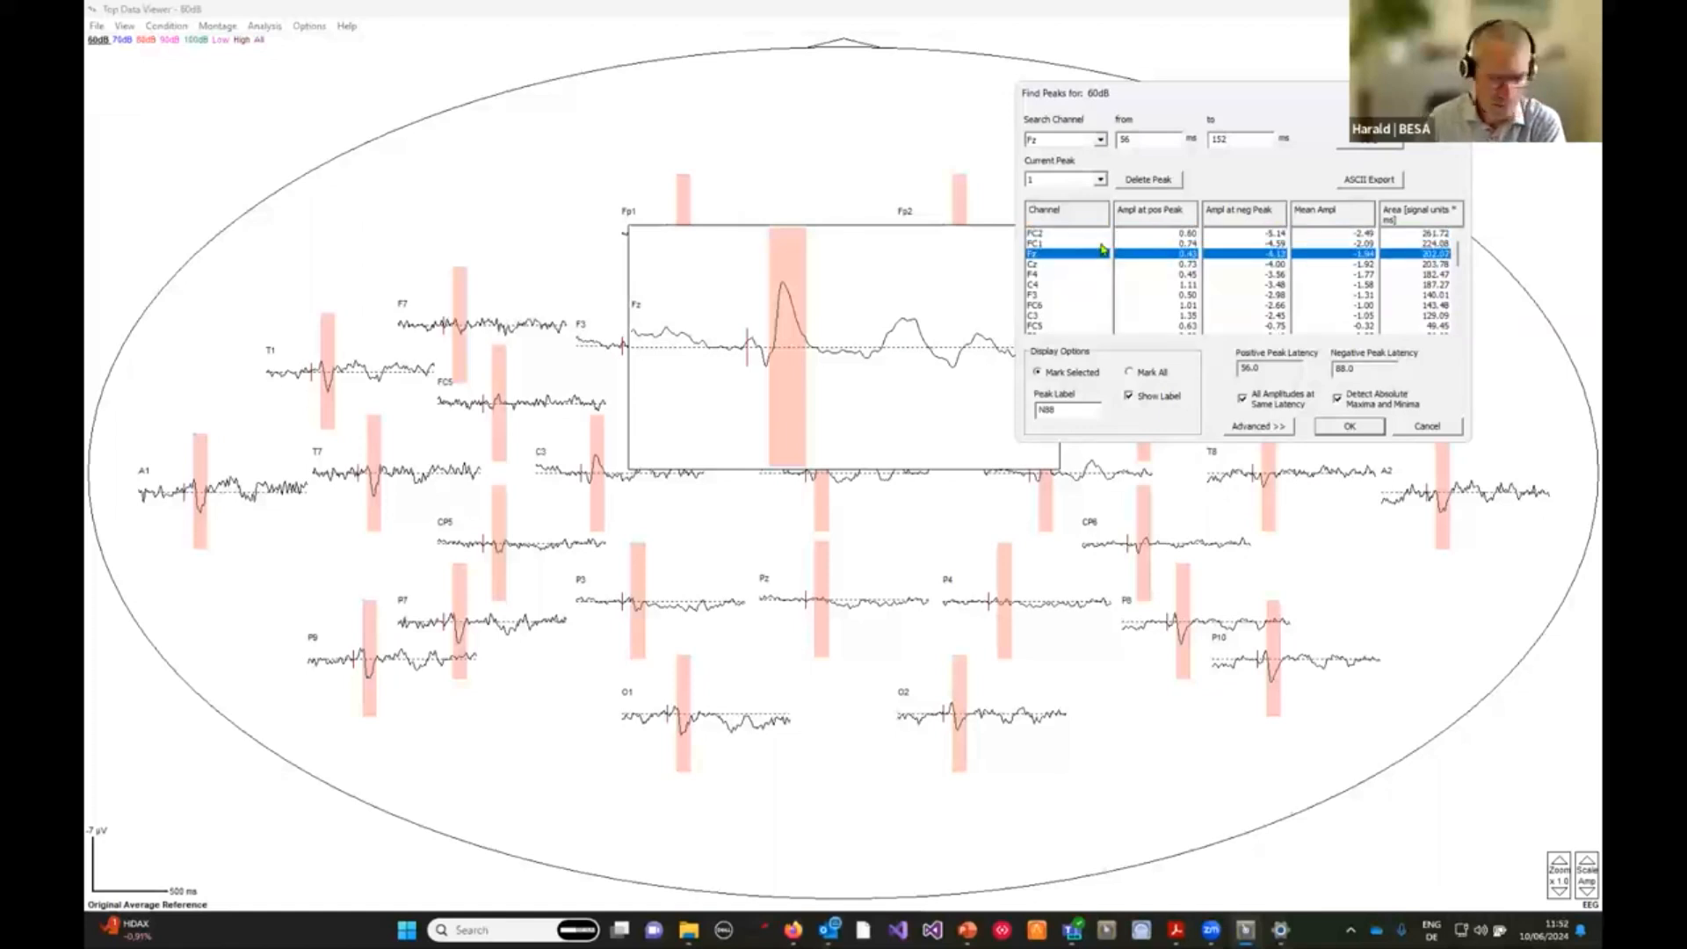
click(1350, 428)
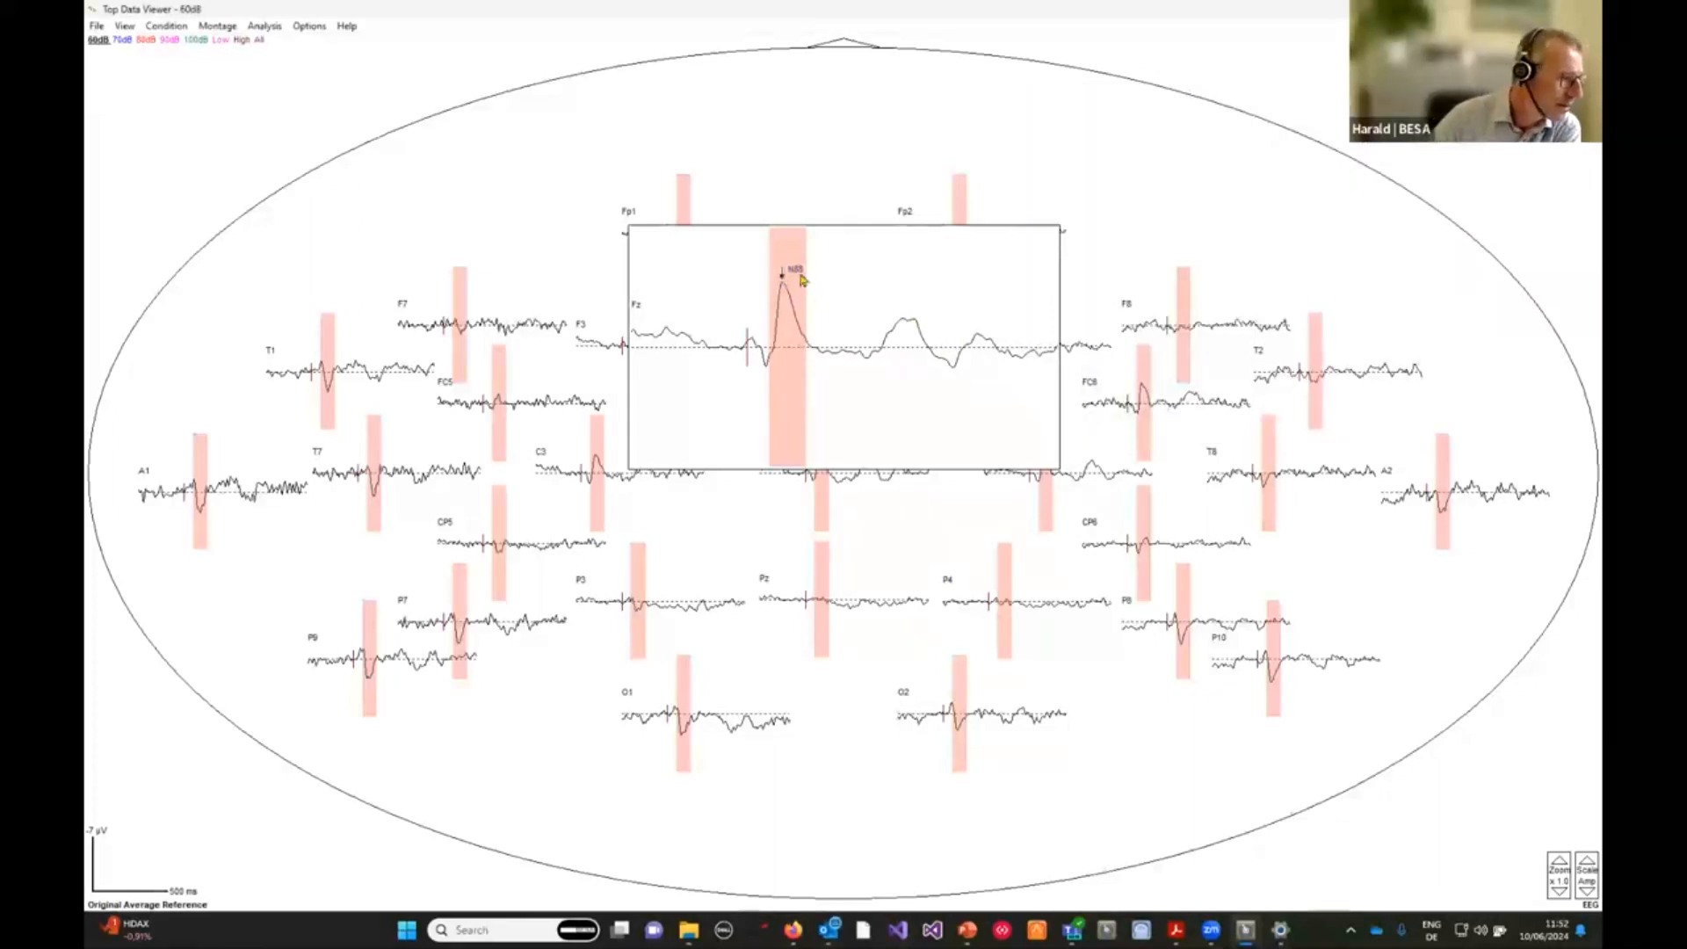
right_click(794, 355)
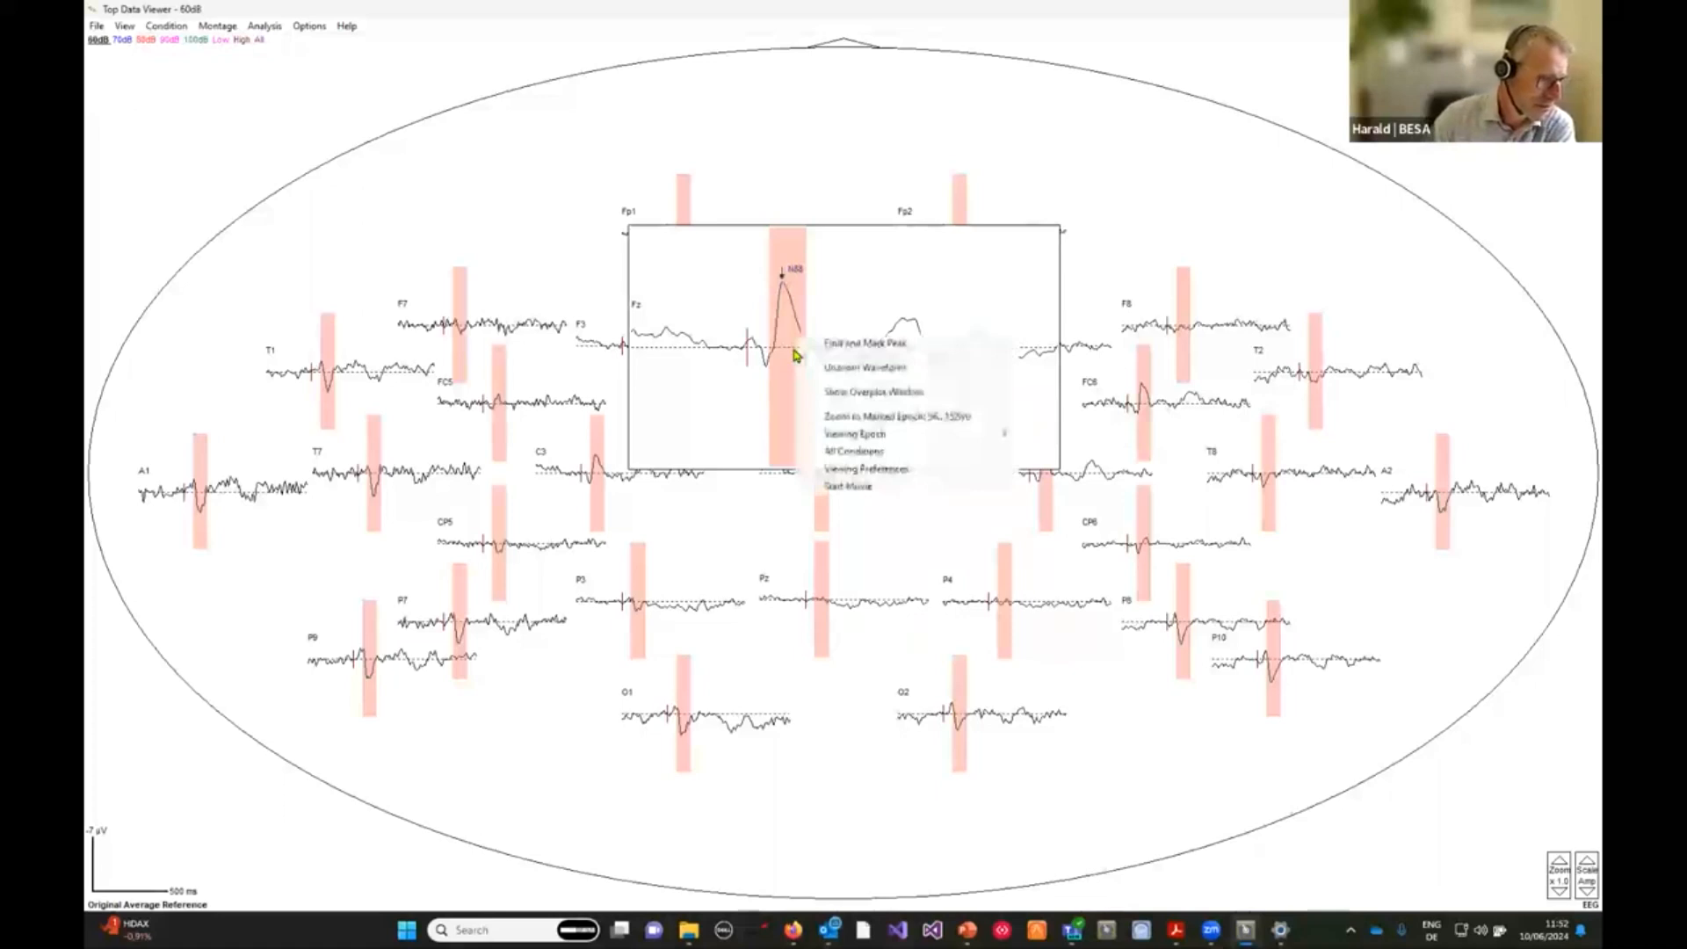
click(880, 372)
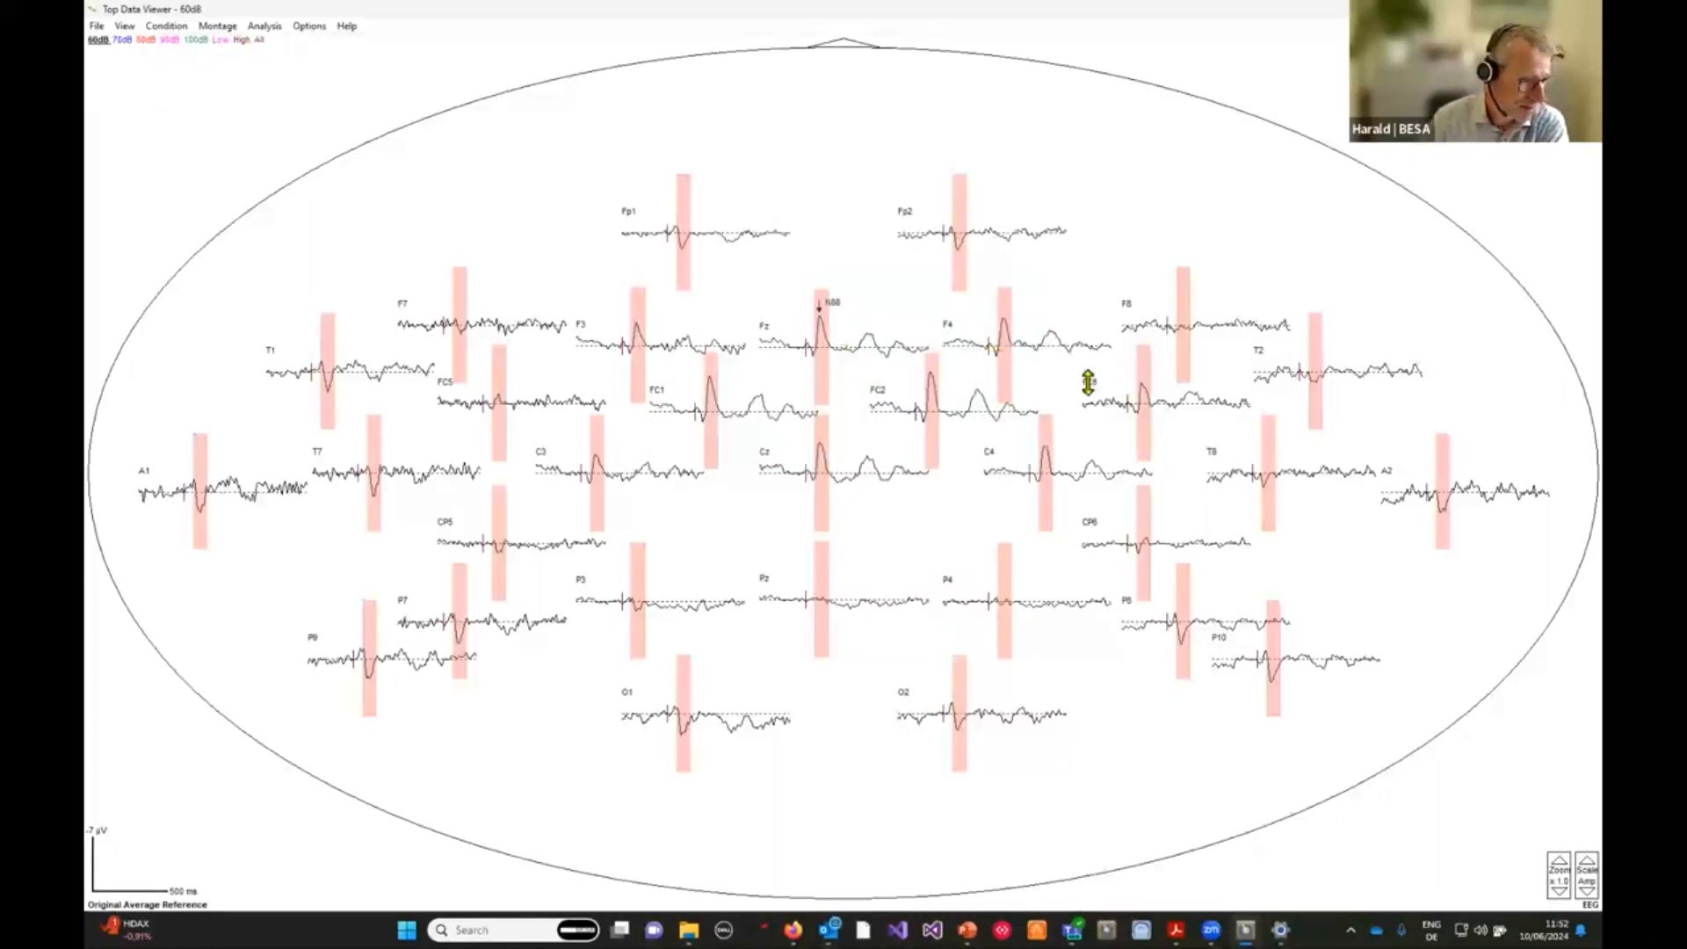
click(95, 27)
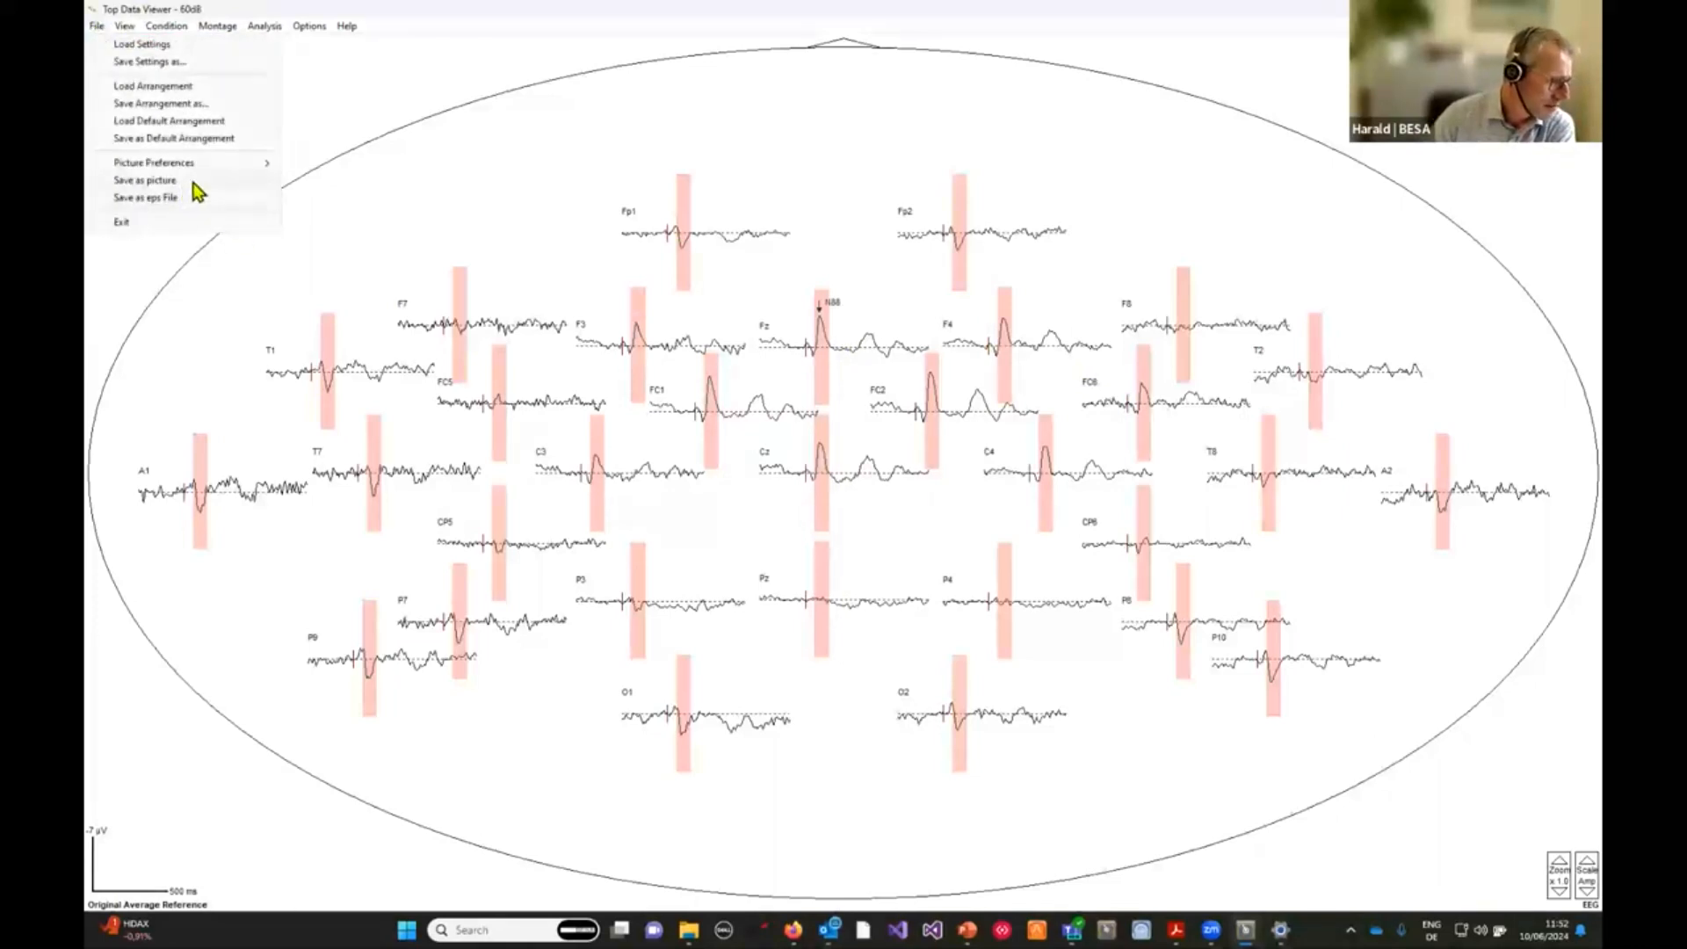
mouse_move(201, 167)
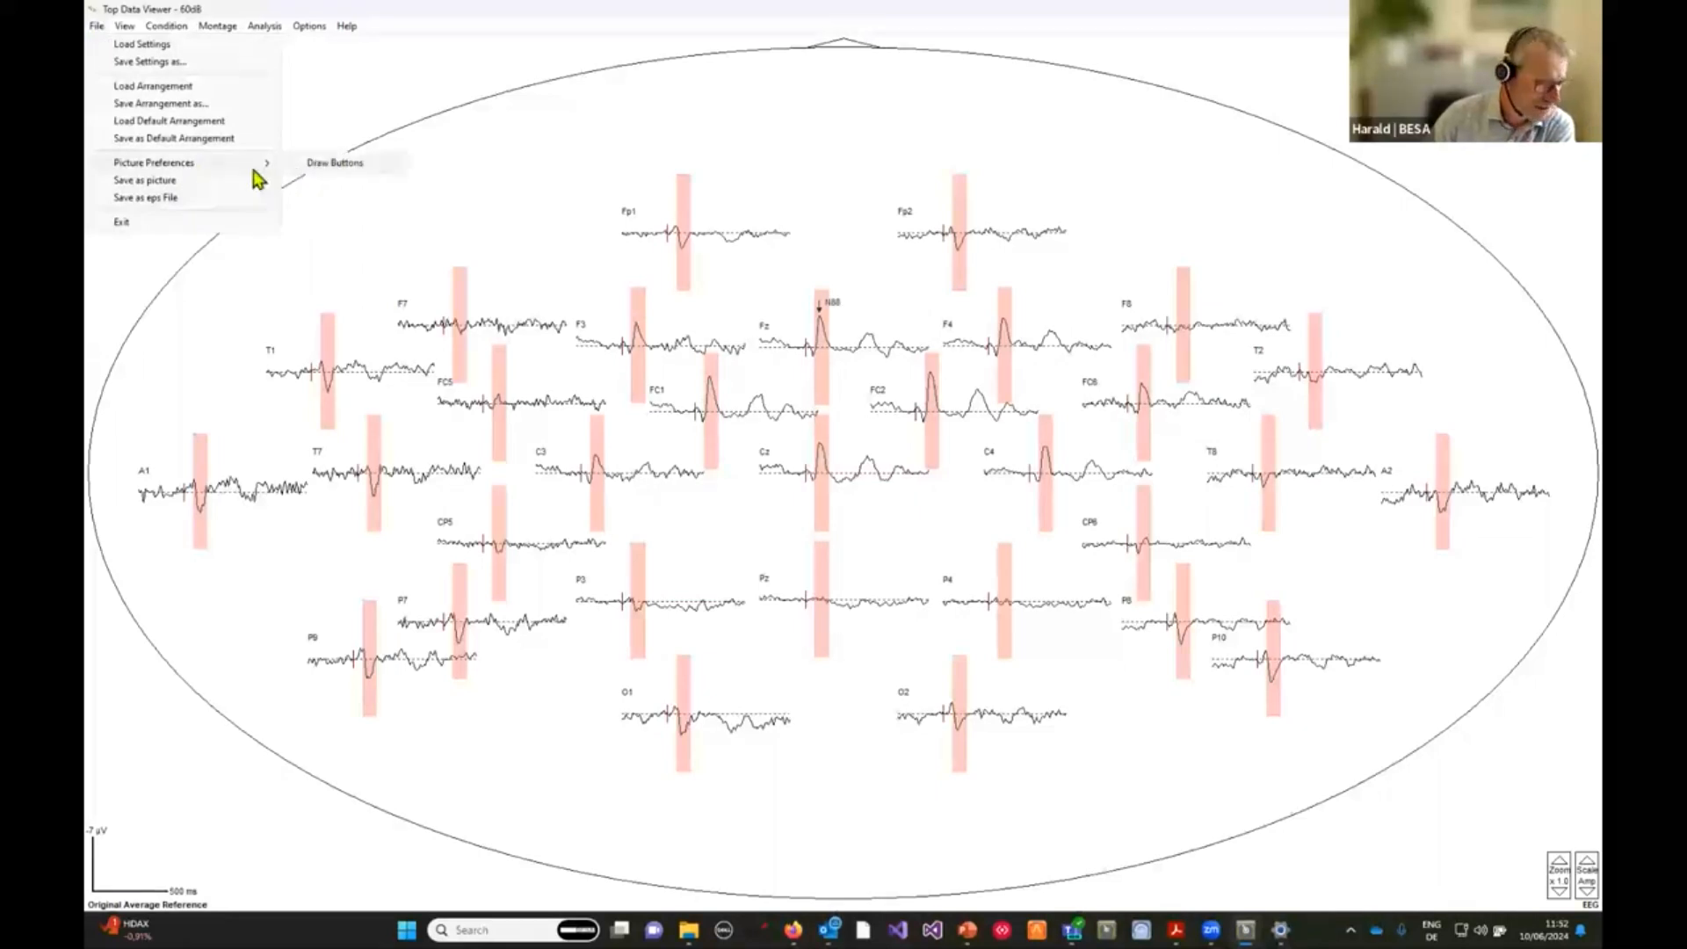
click(1085, 7)
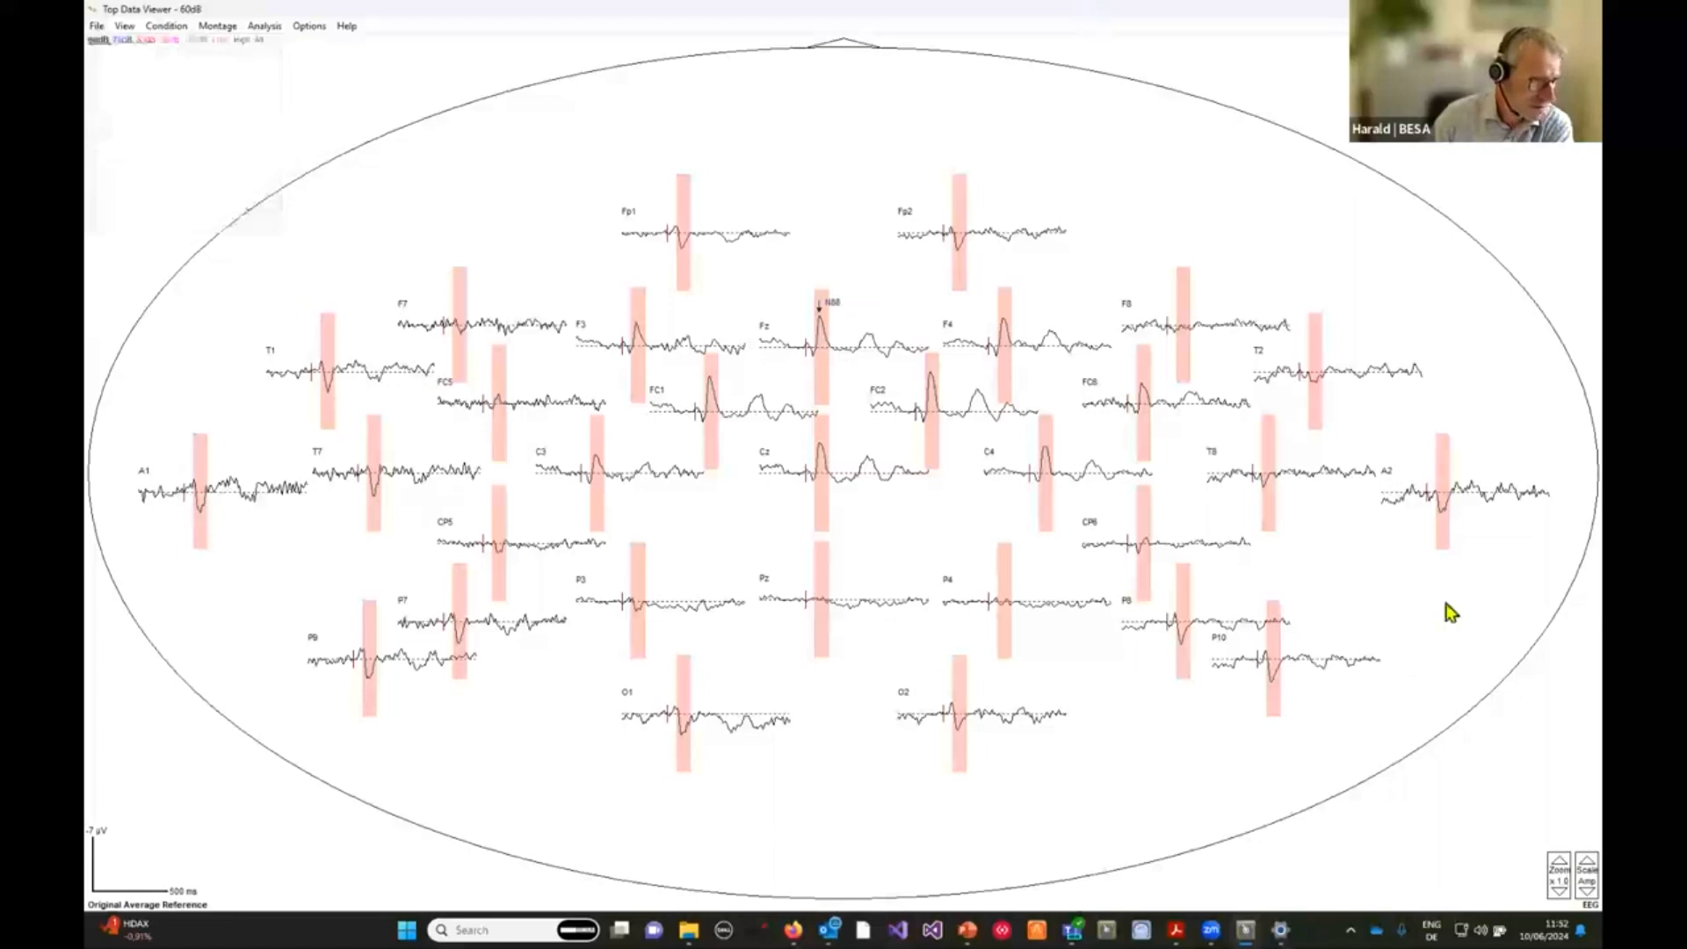
click(1559, 866)
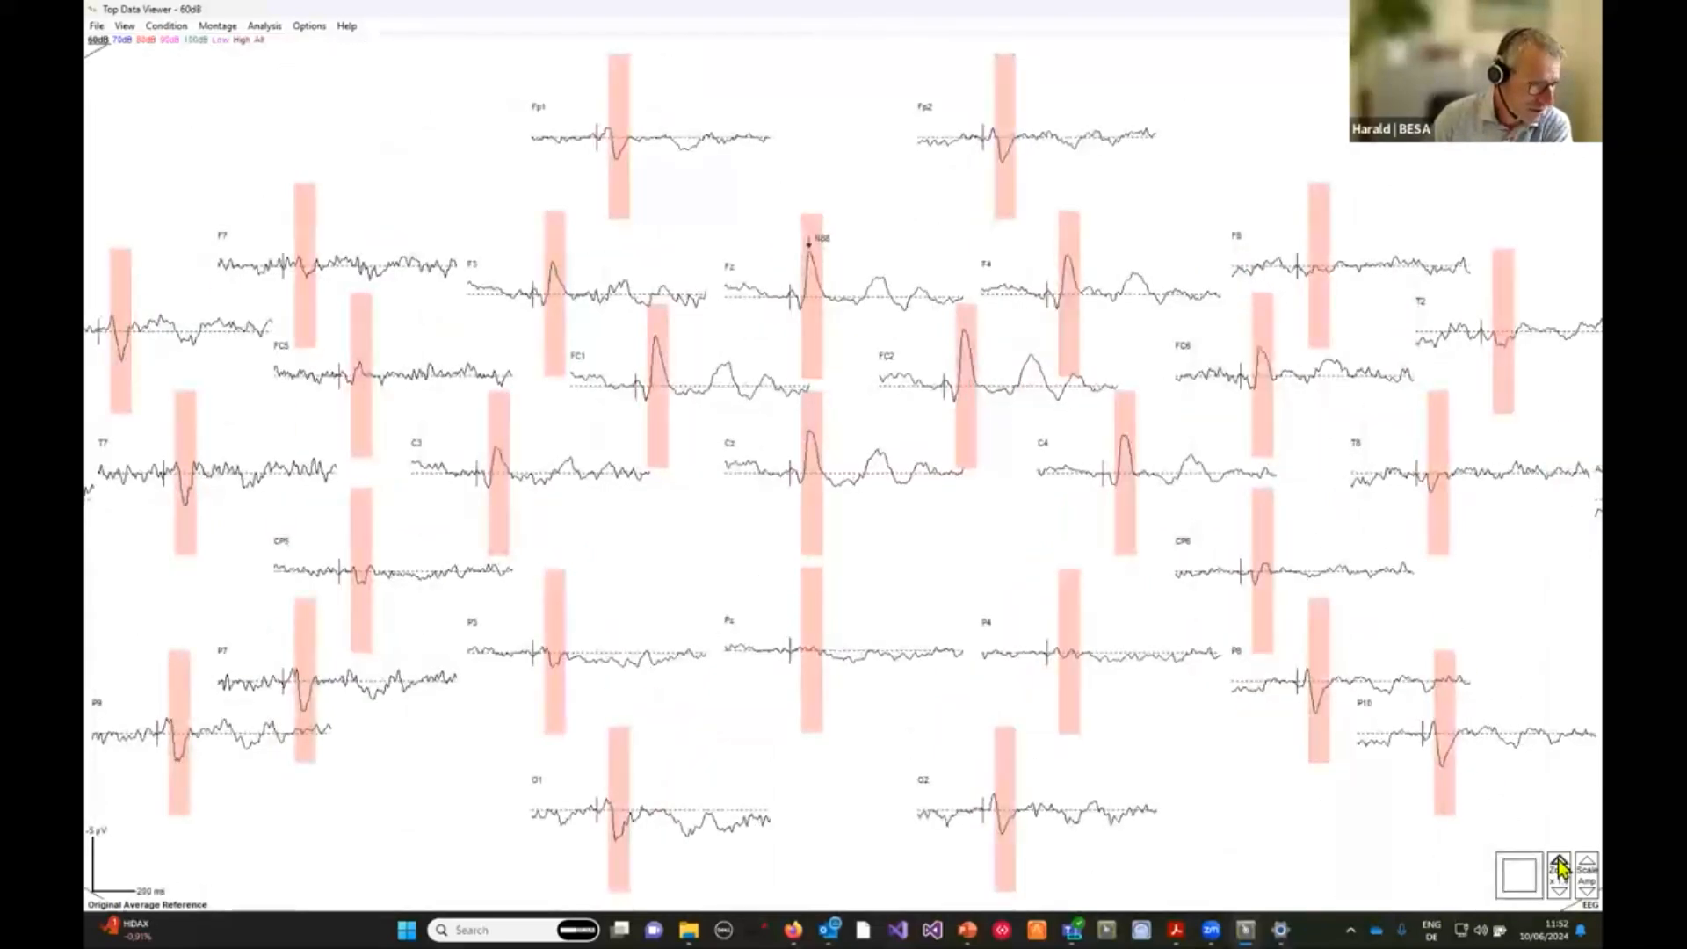
click(1559, 892)
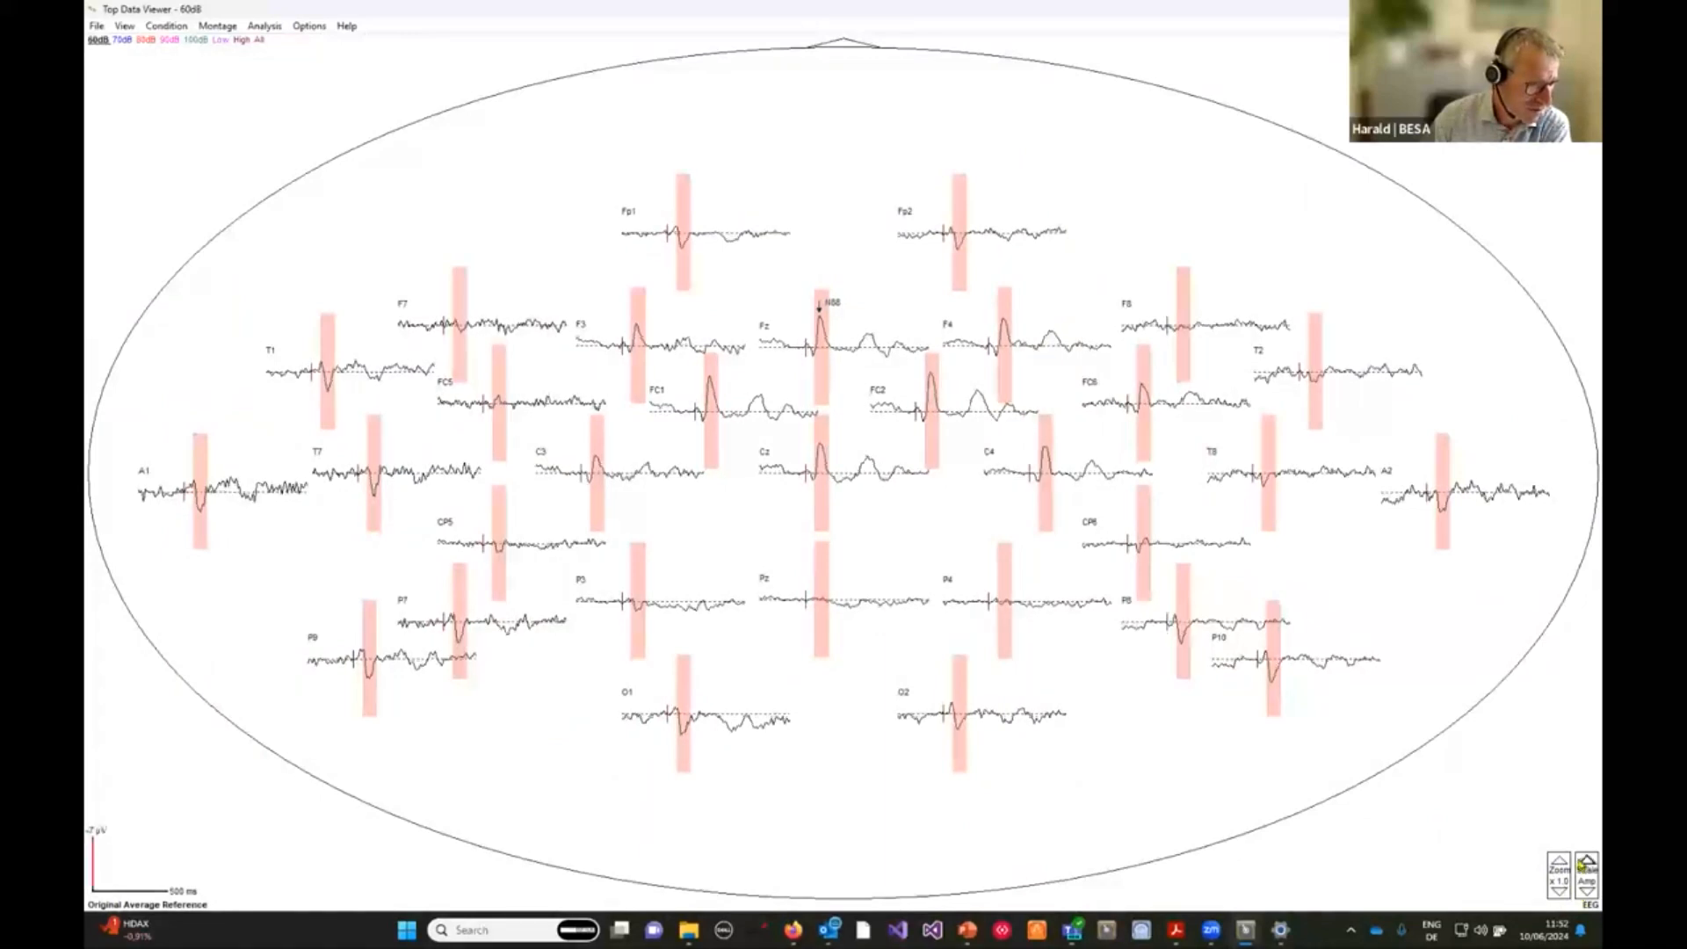
Set the display background colour to light grey (RGB 192, 192, 192) in Viewing Preferences and apply it.
click(312, 25)
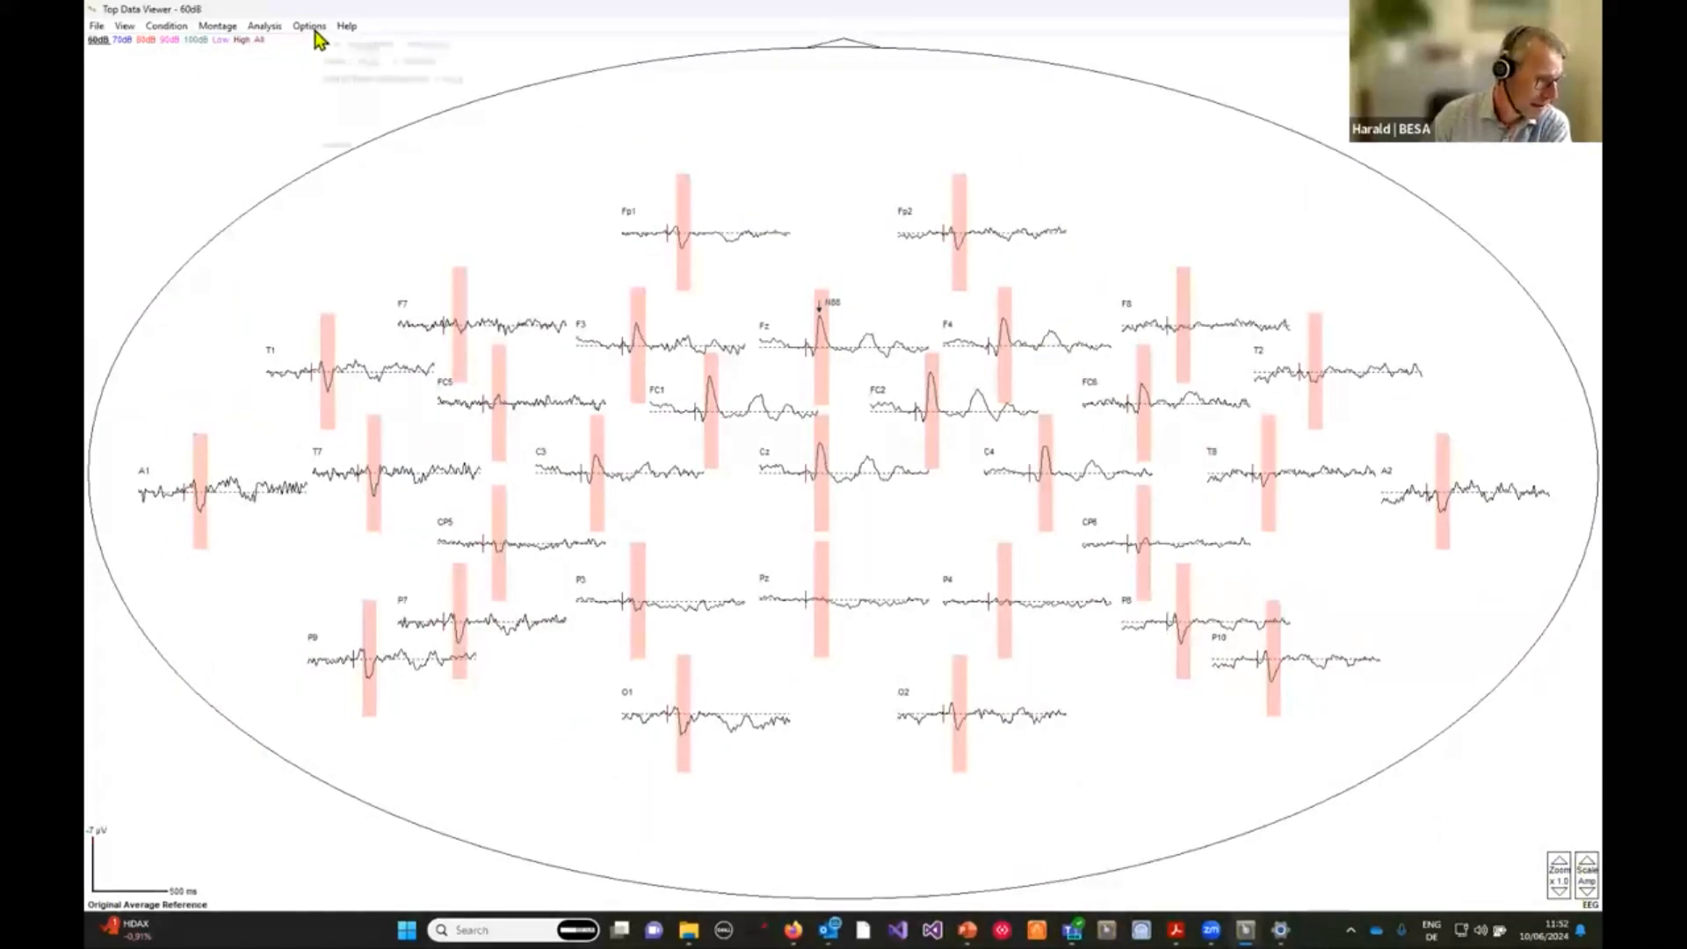
click(359, 148)
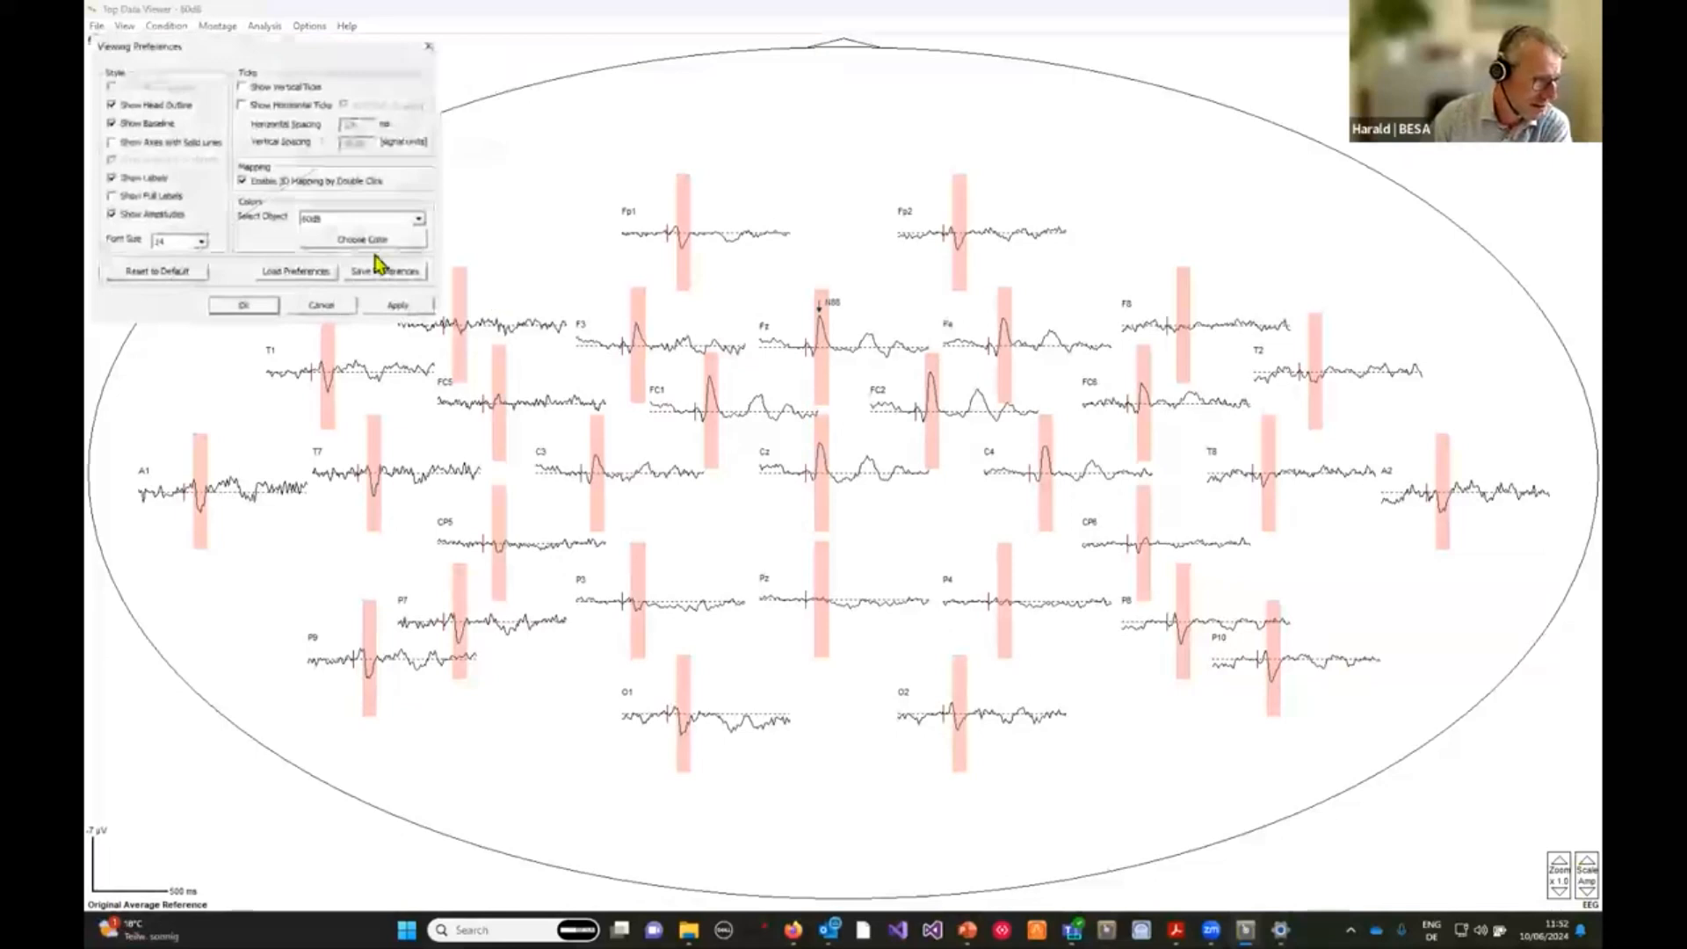
drag(301, 61, 744, 77)
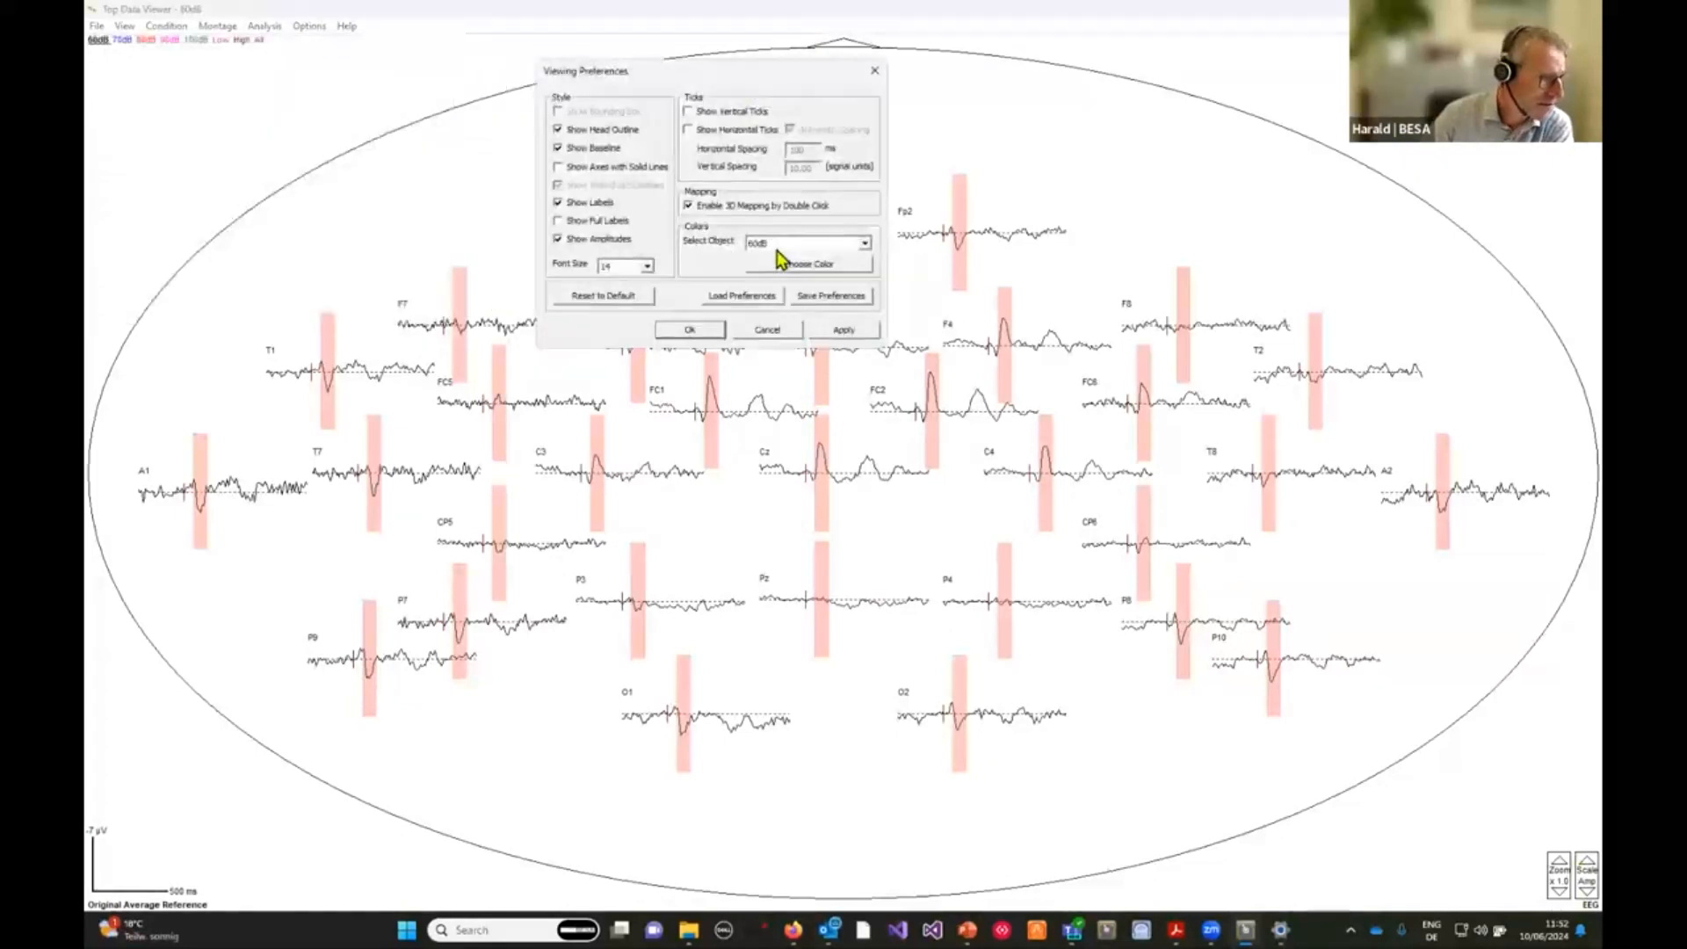
click(782, 243)
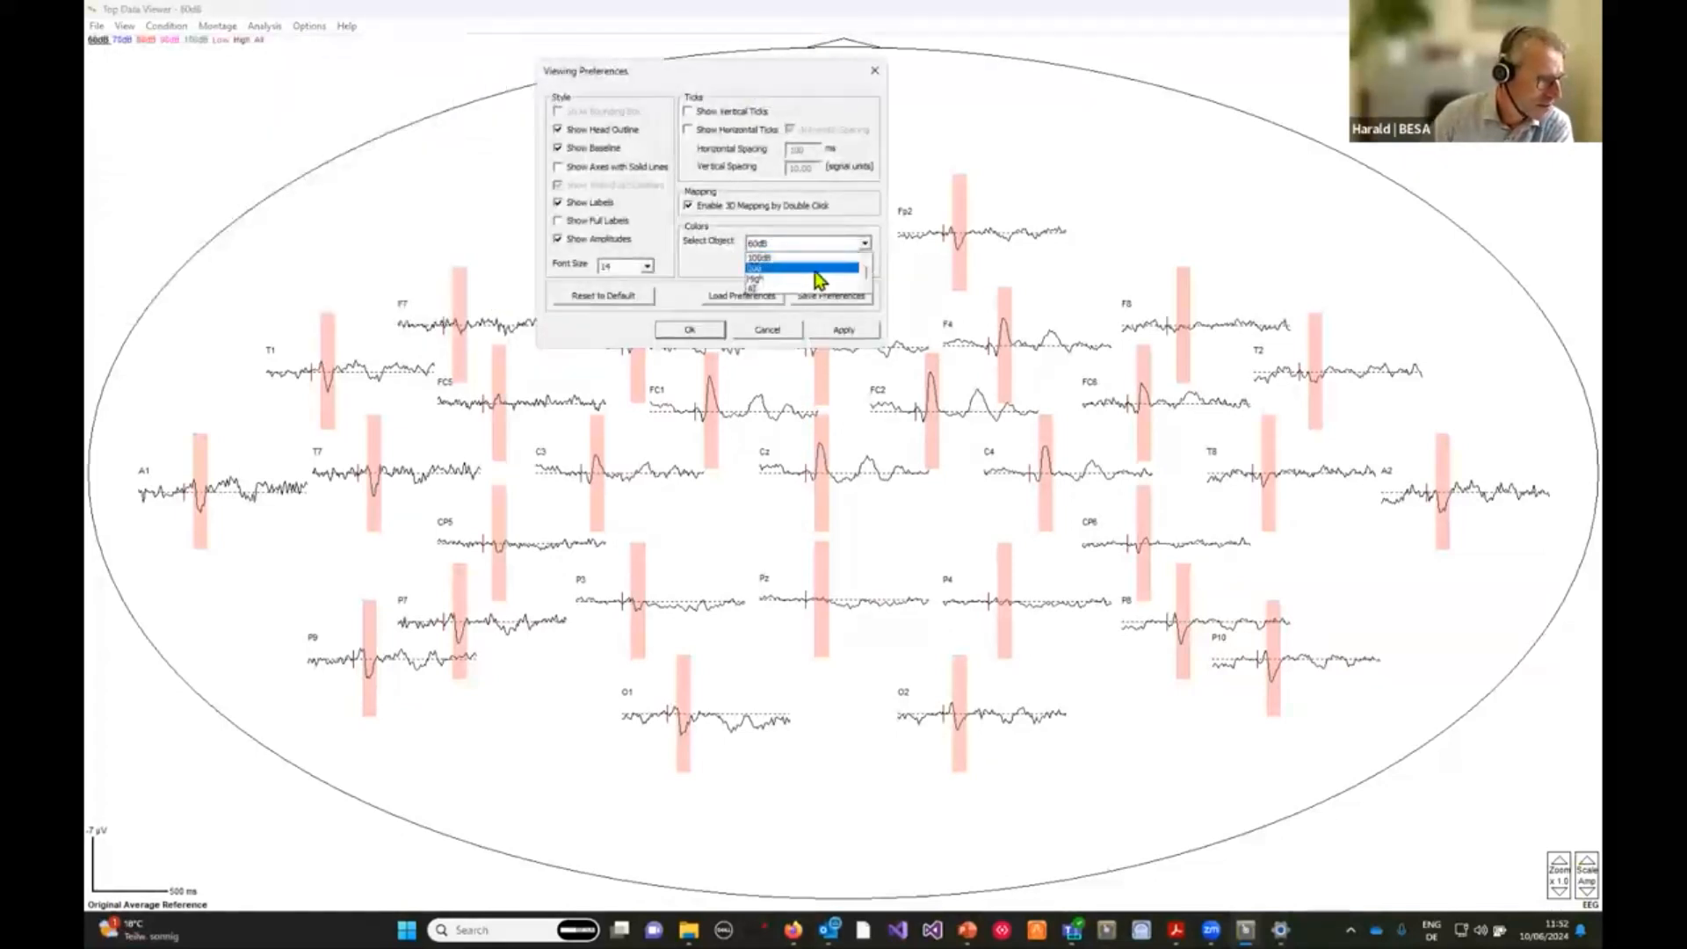
scroll(815, 271, up, 3)
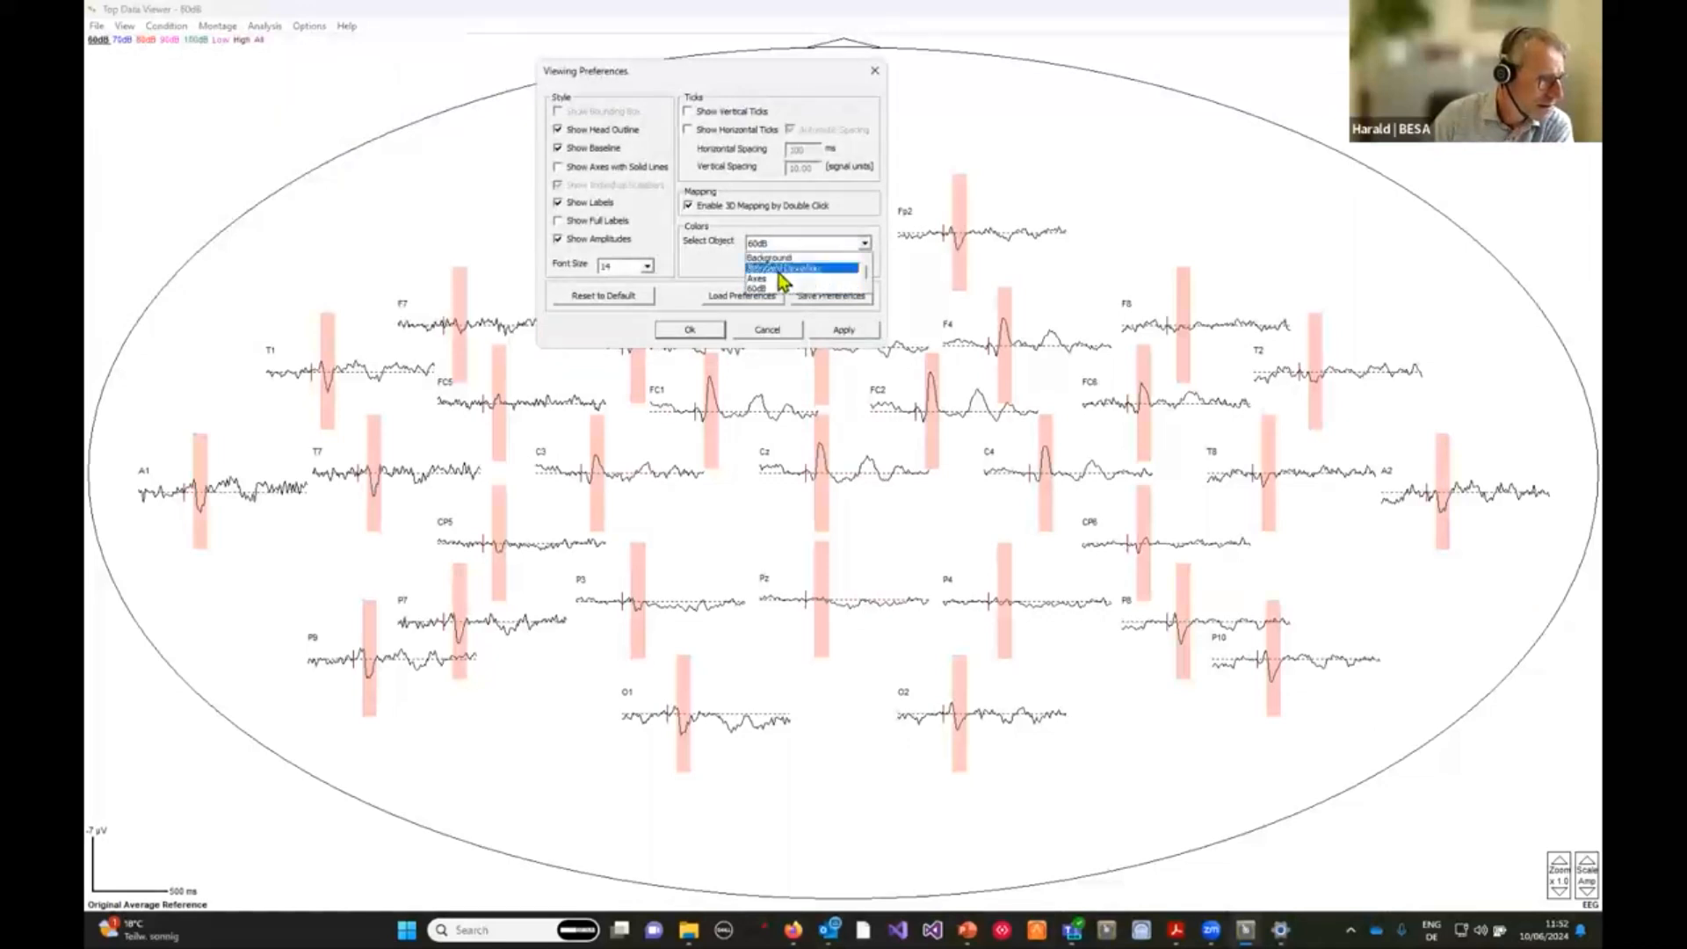
click(791, 259)
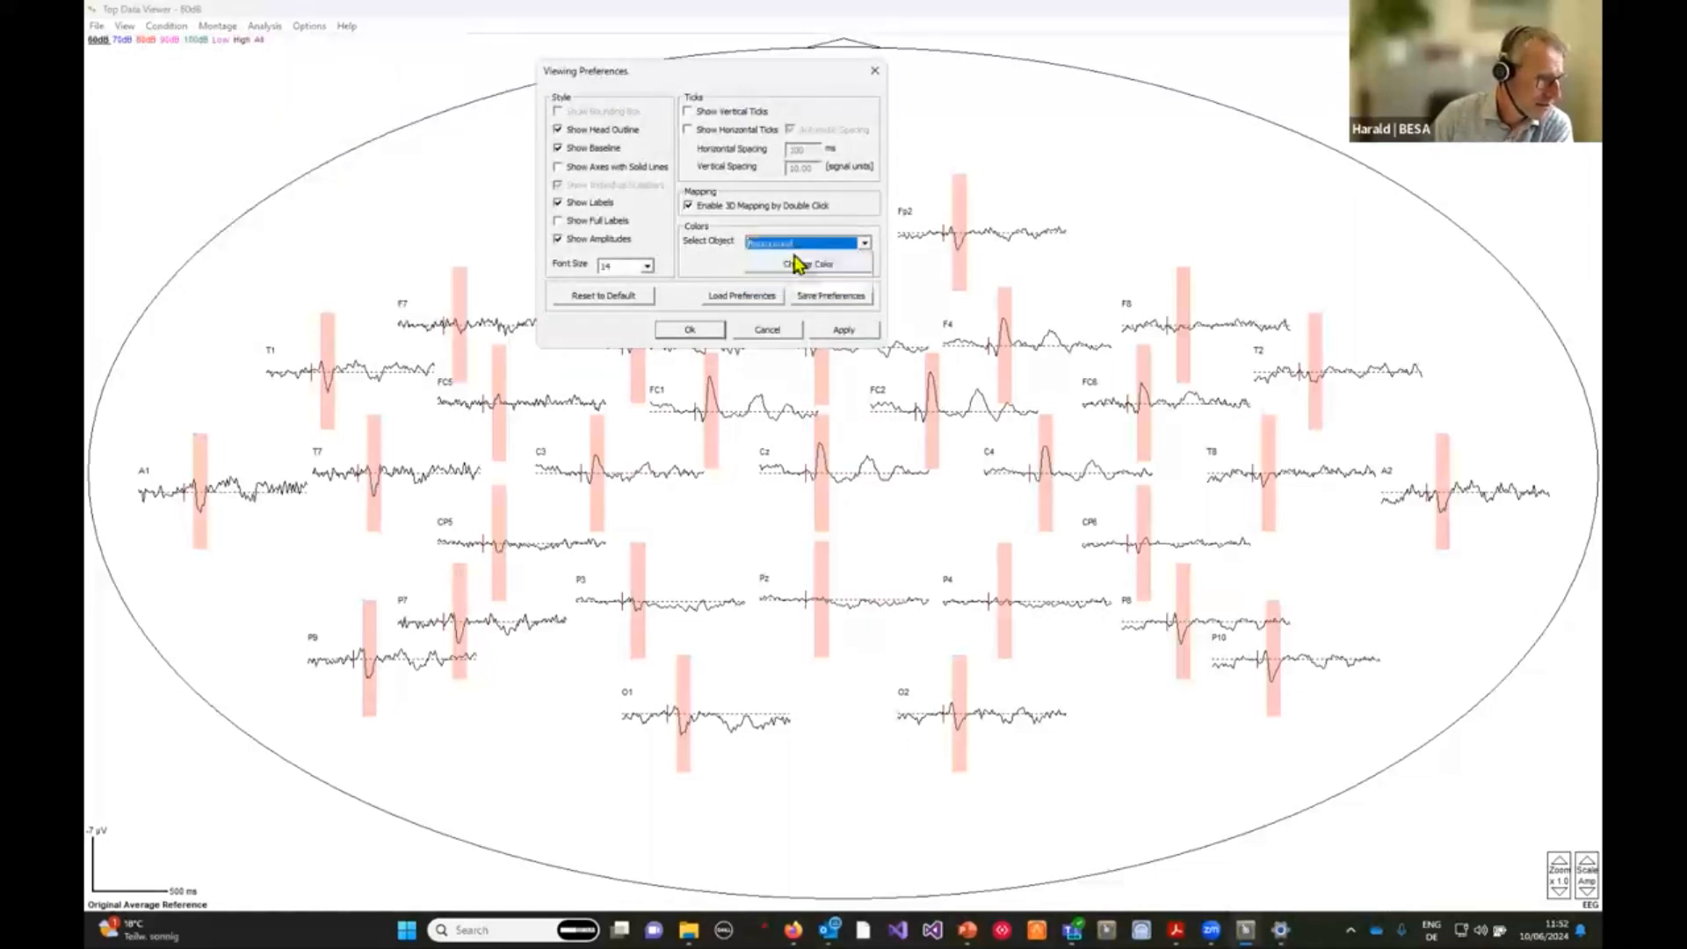
click(802, 264)
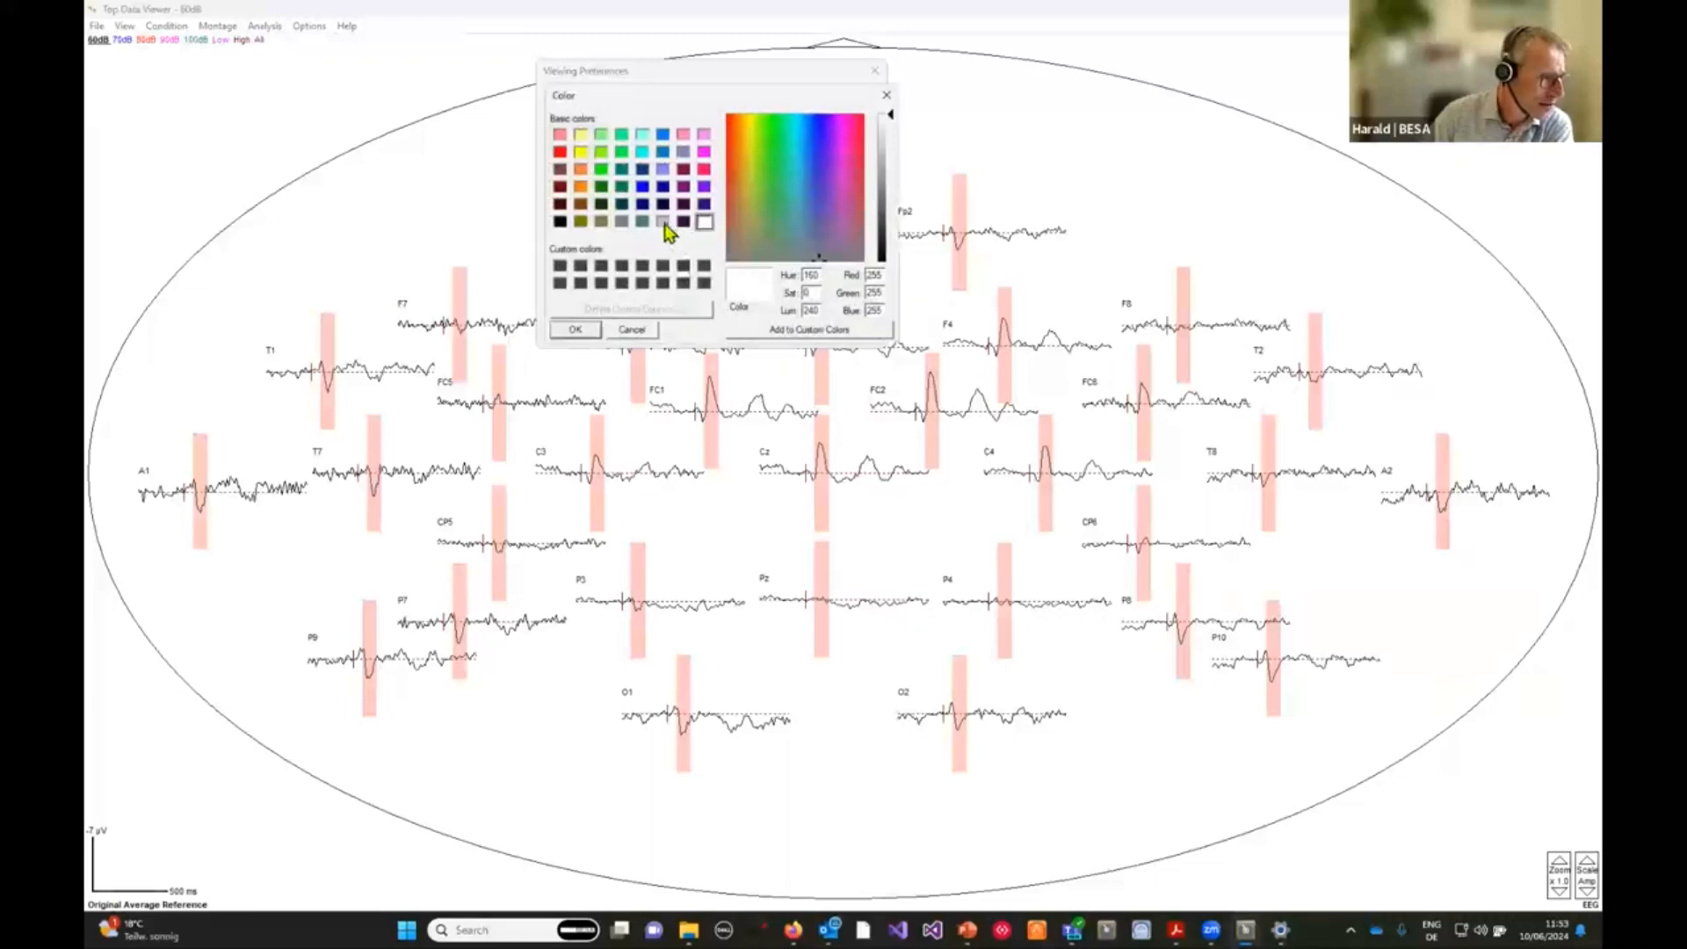
click(581, 329)
click(843, 331)
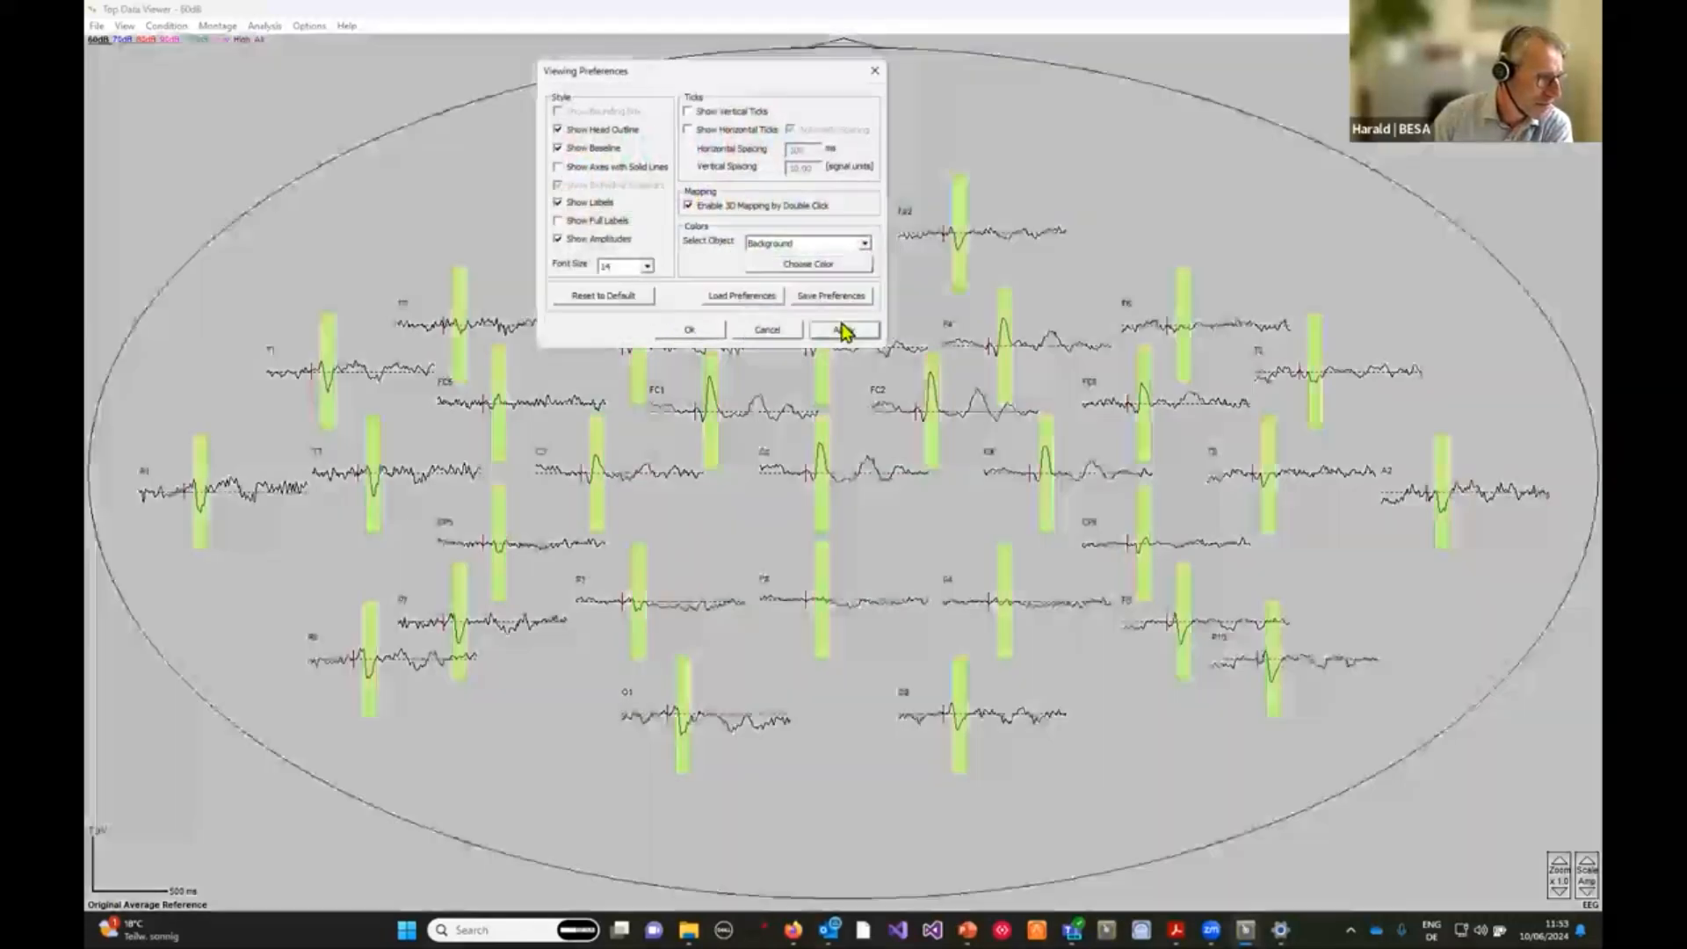
Set the display background colour back to white, apply it and close Viewing Preferences.
click(859, 245)
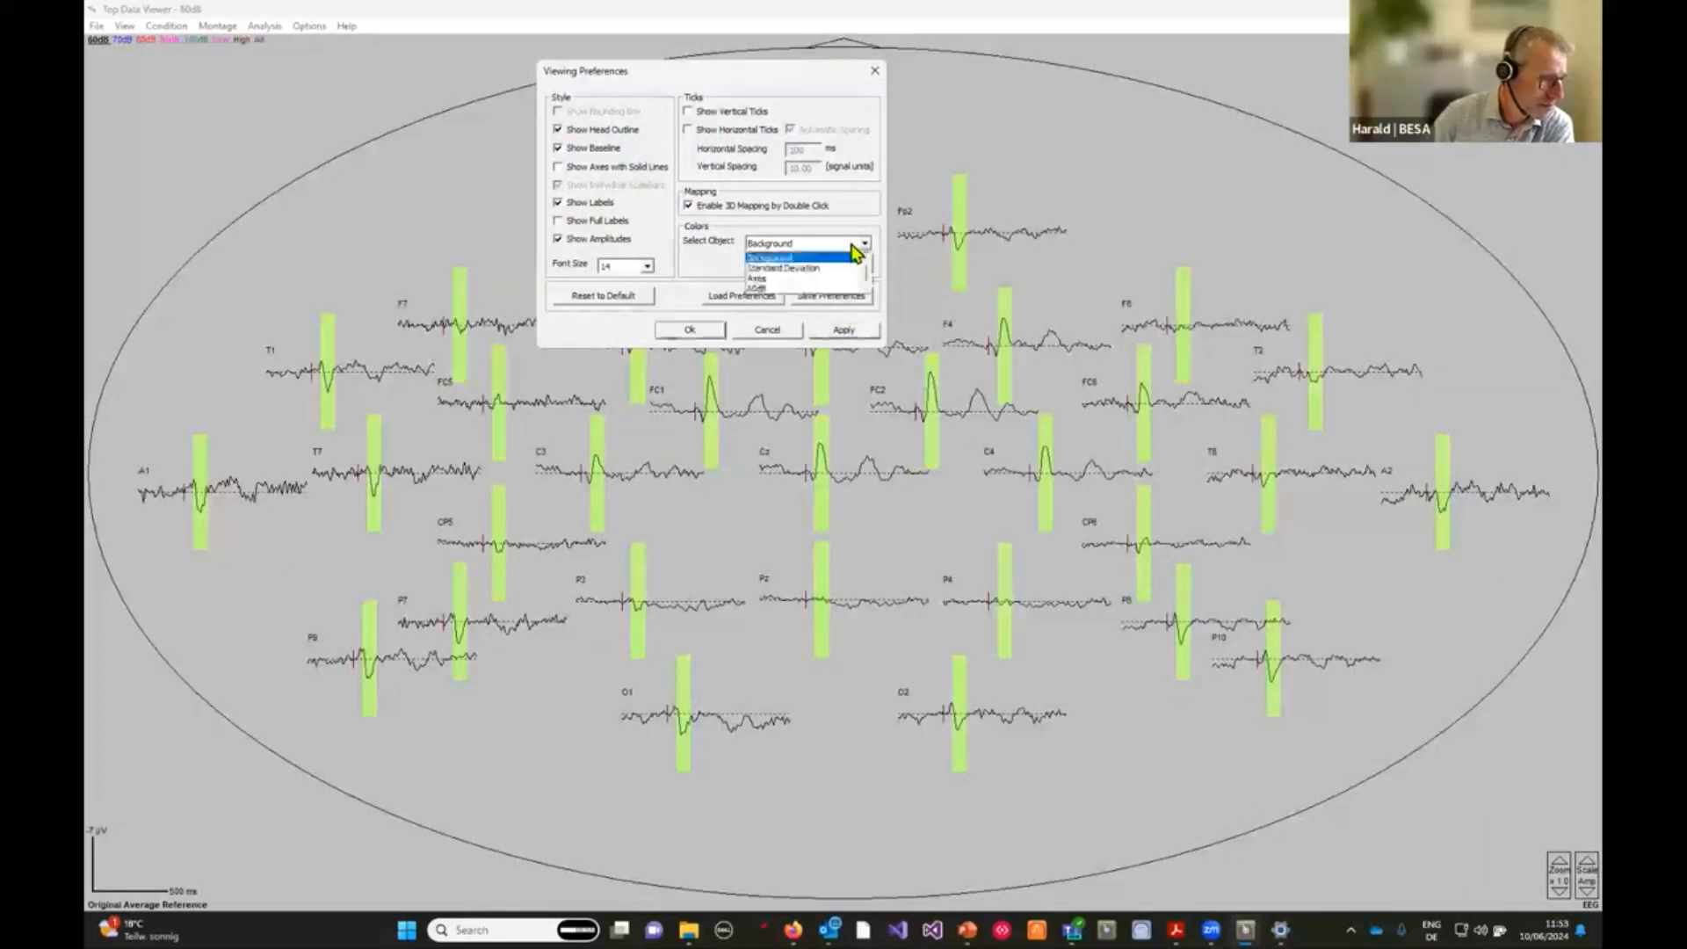
click(824, 258)
click(822, 263)
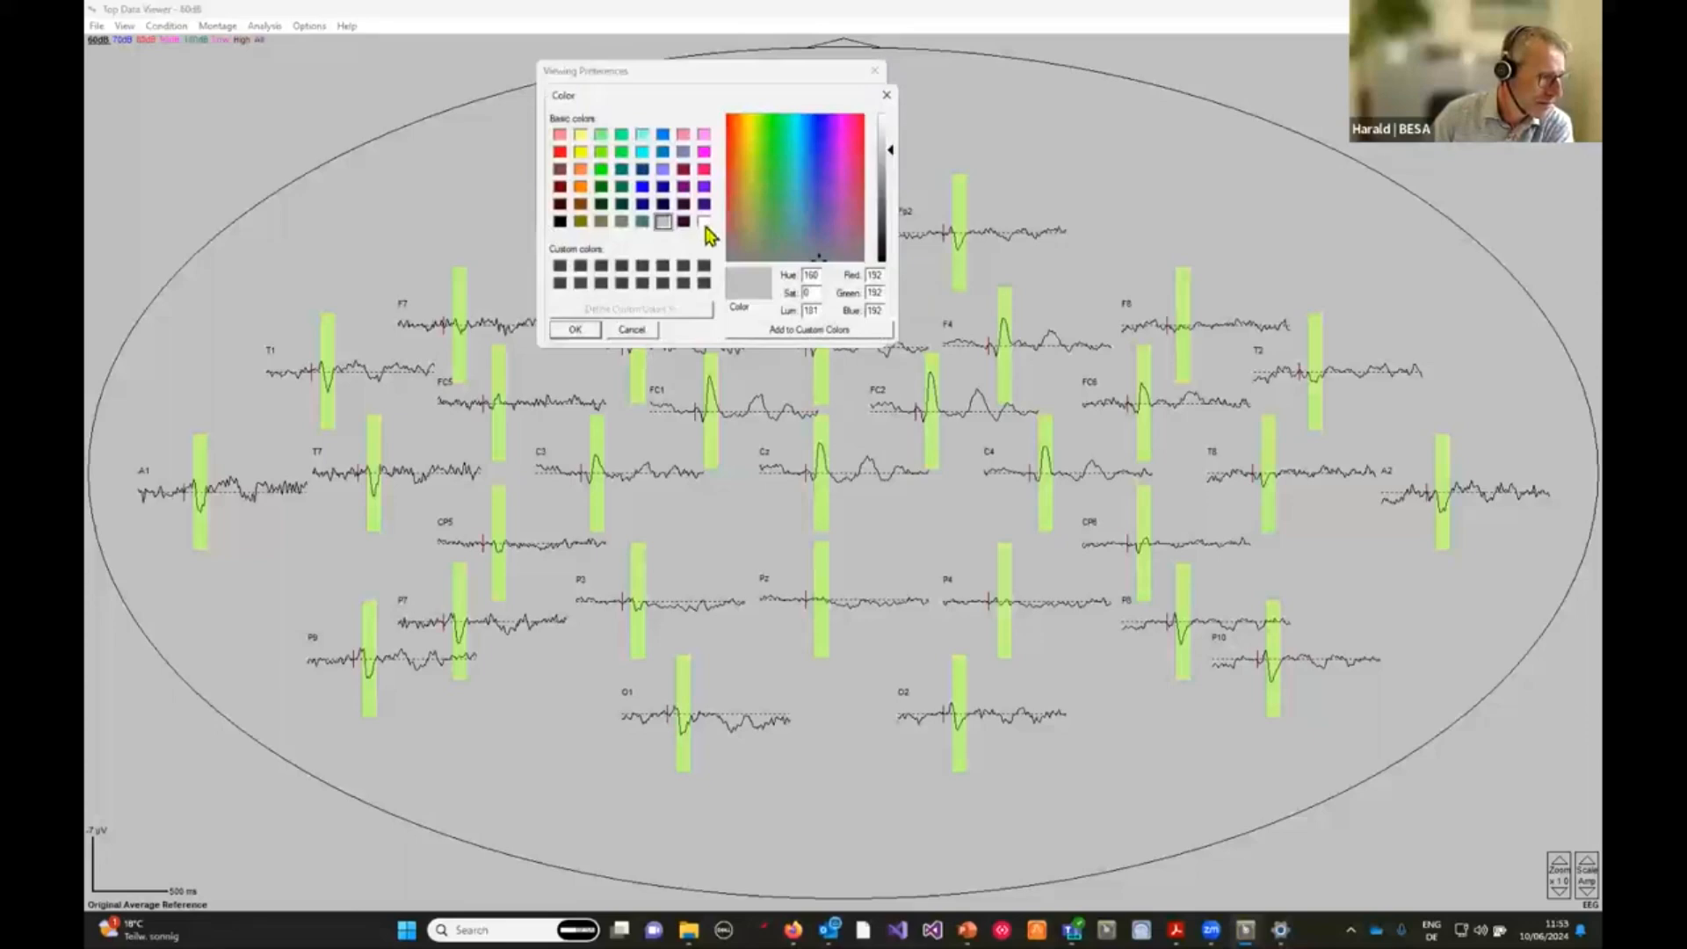
click(704, 222)
click(575, 329)
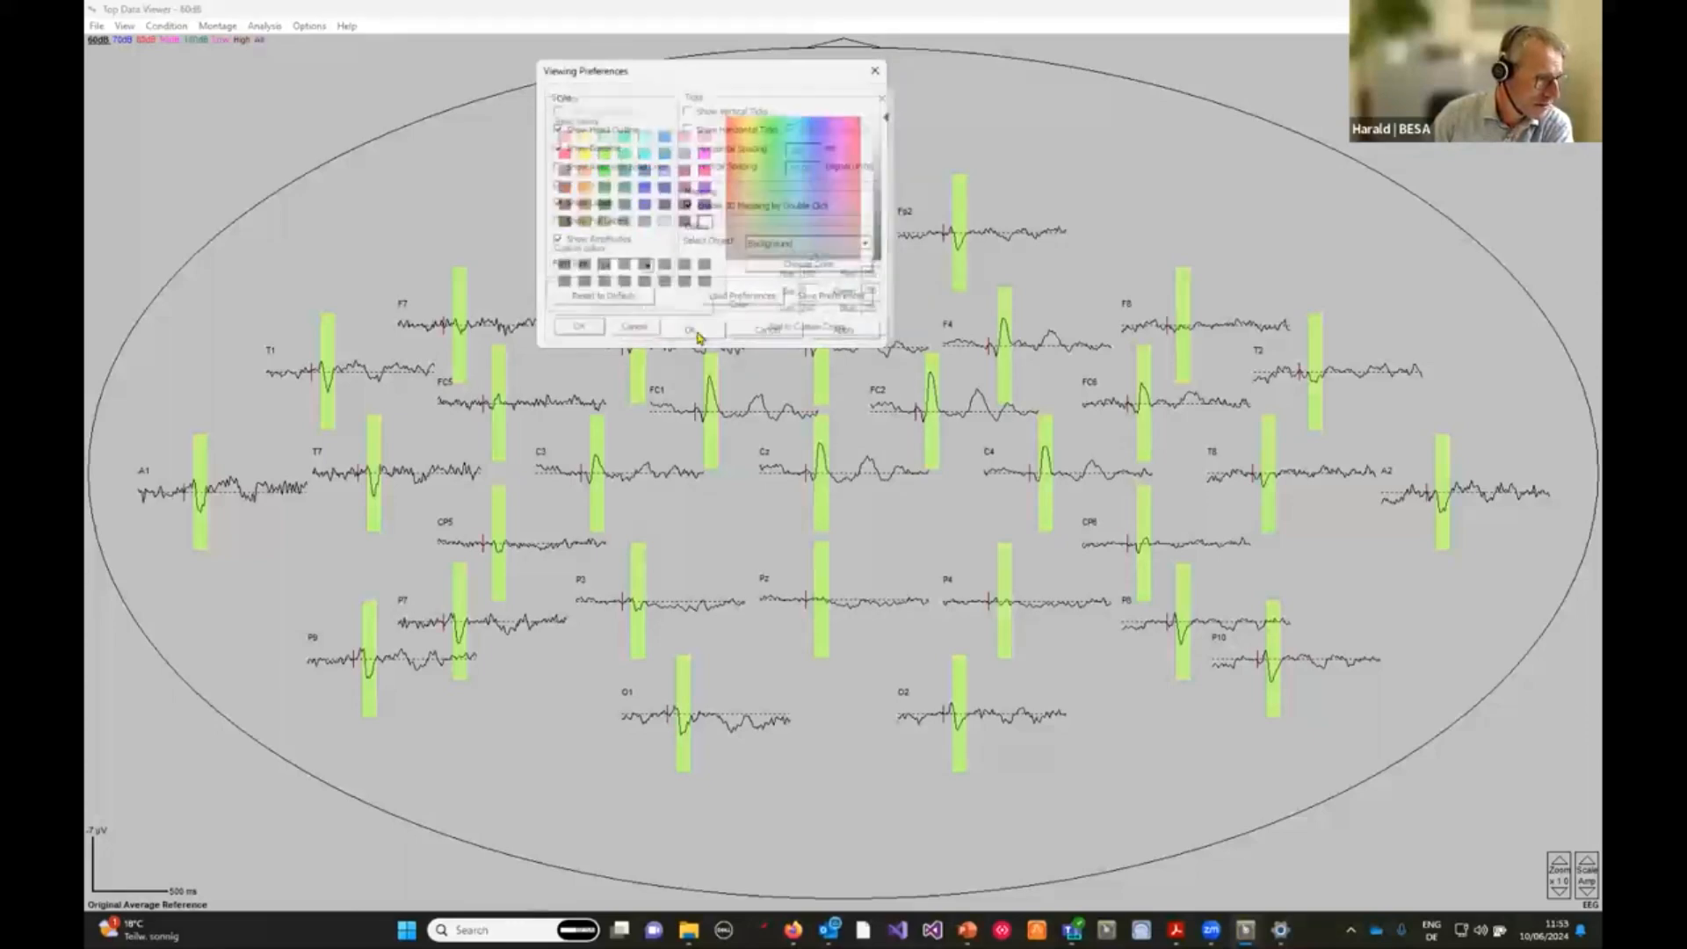
click(844, 330)
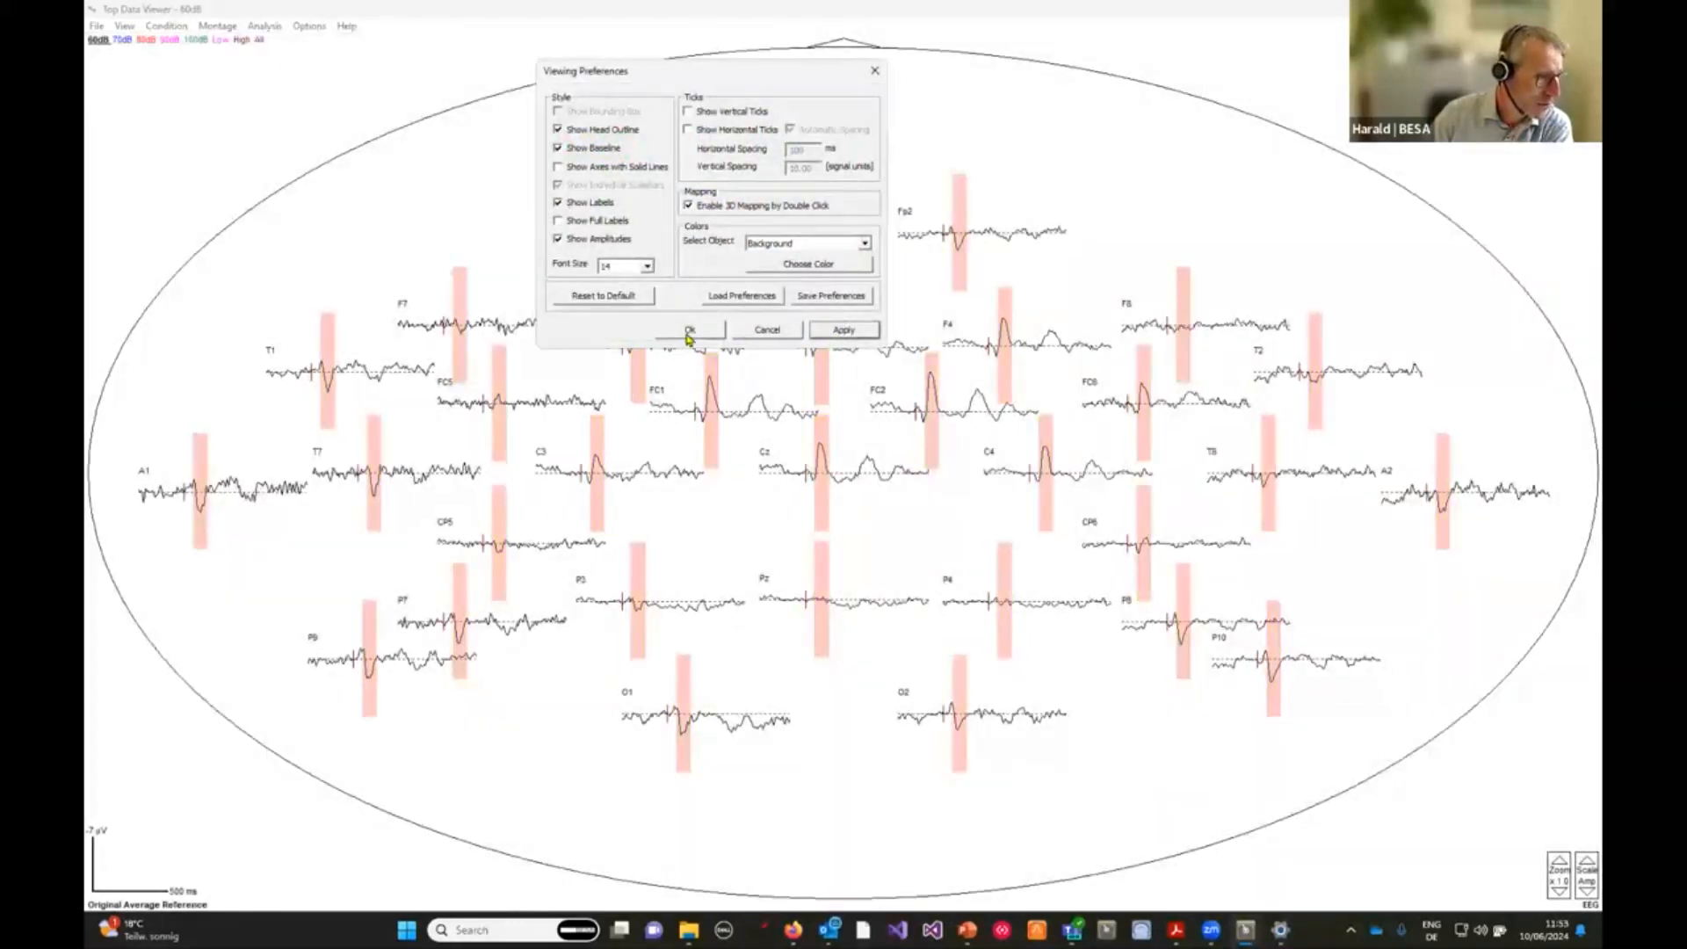
click(689, 331)
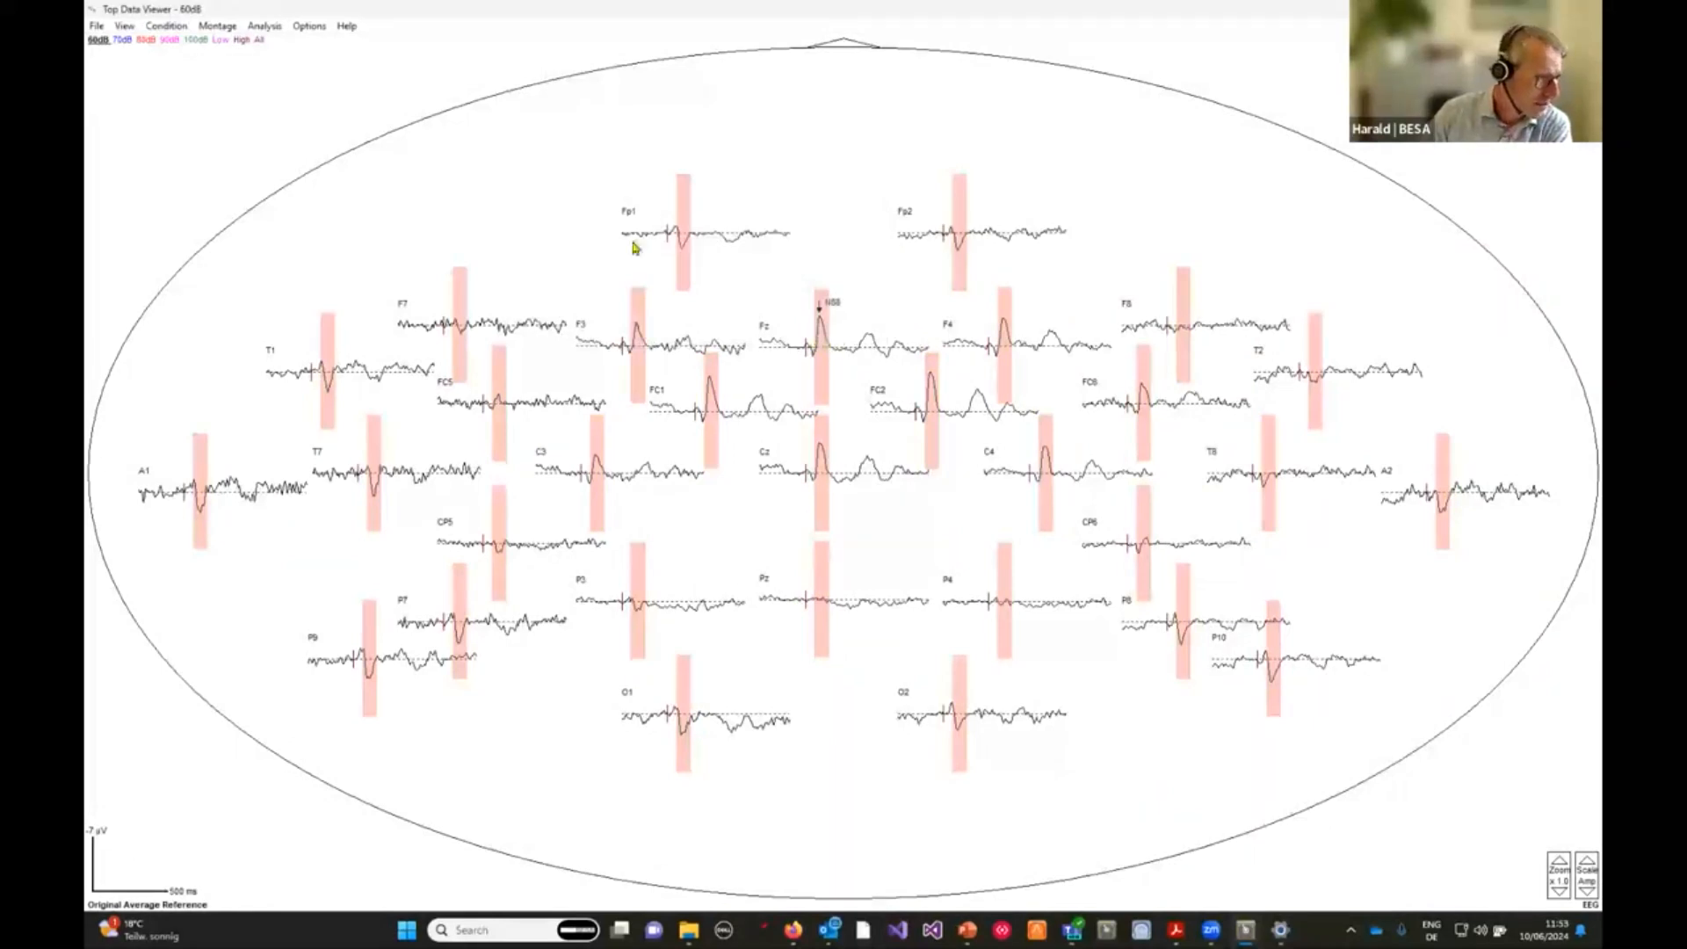
Open Find Peaks and export the peak table as an ASCII text file in the ERP-Auditory-Intensity folder.
click(263, 28)
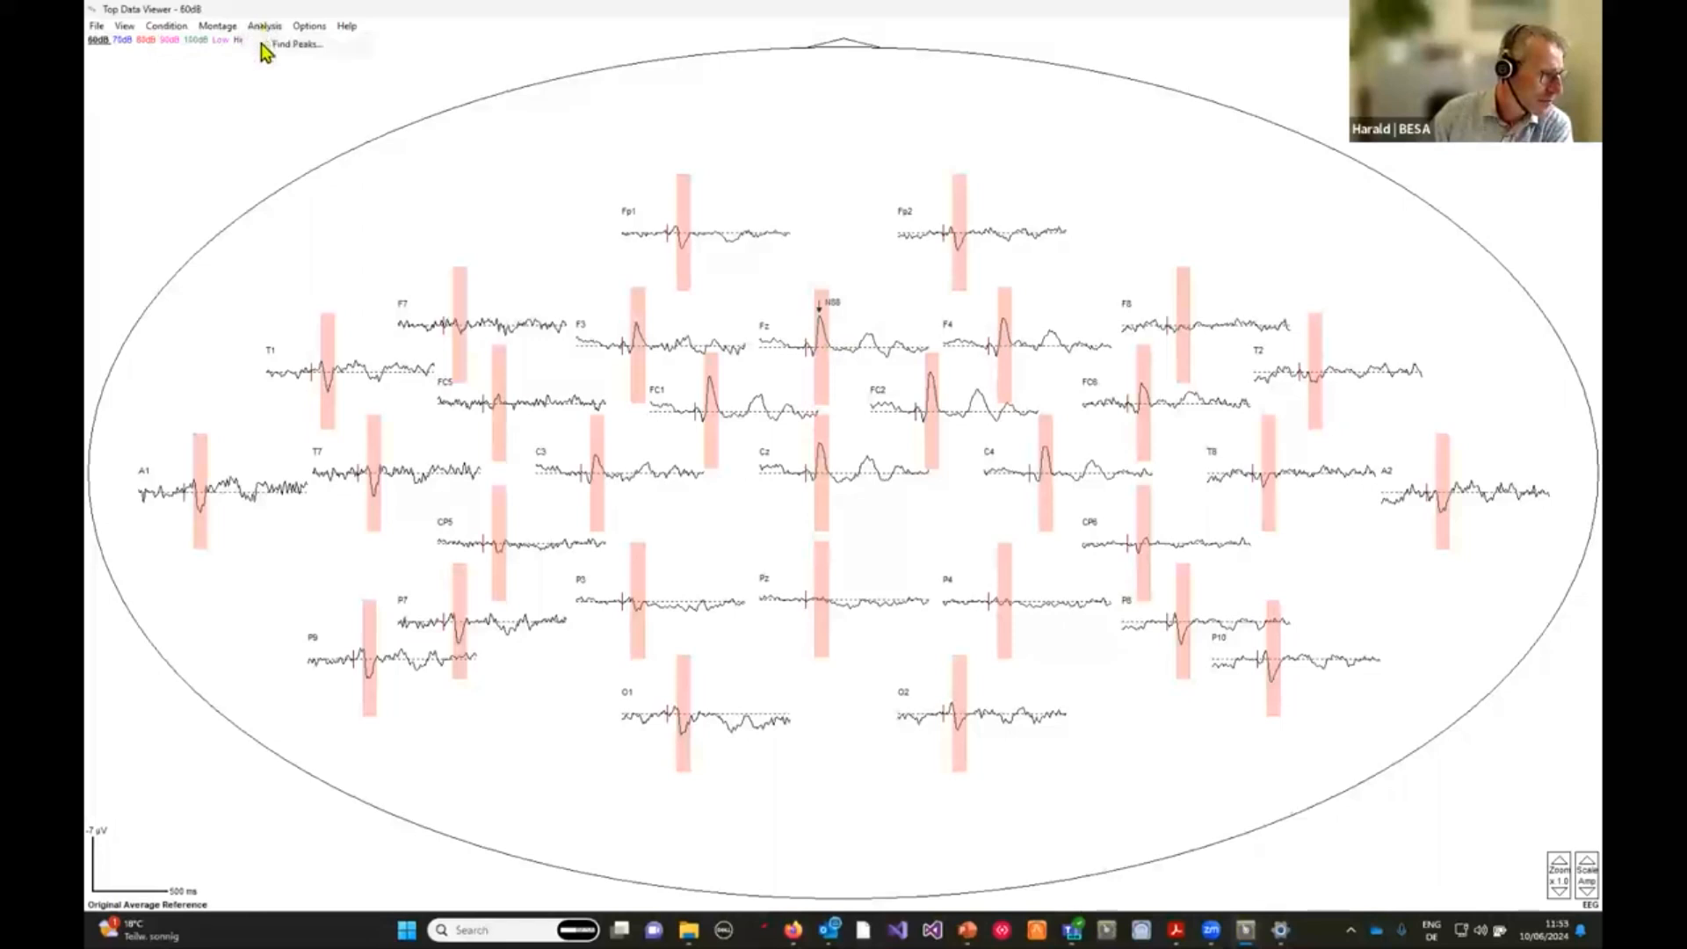
click(277, 45)
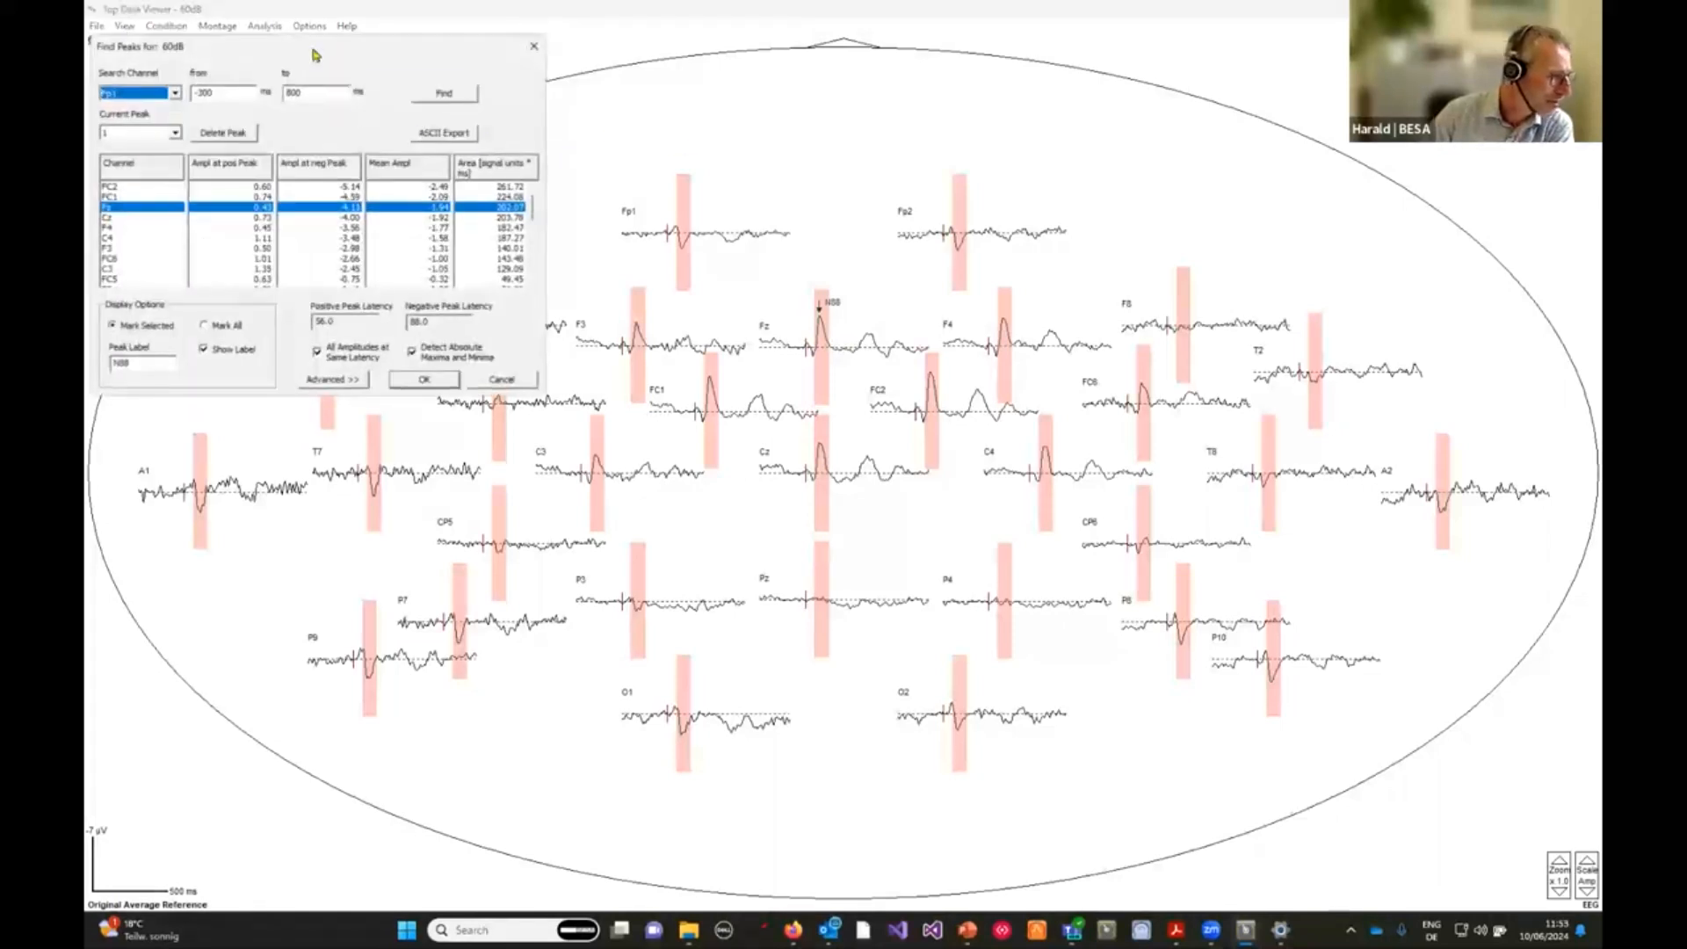
drag(318, 49, 1066, 51)
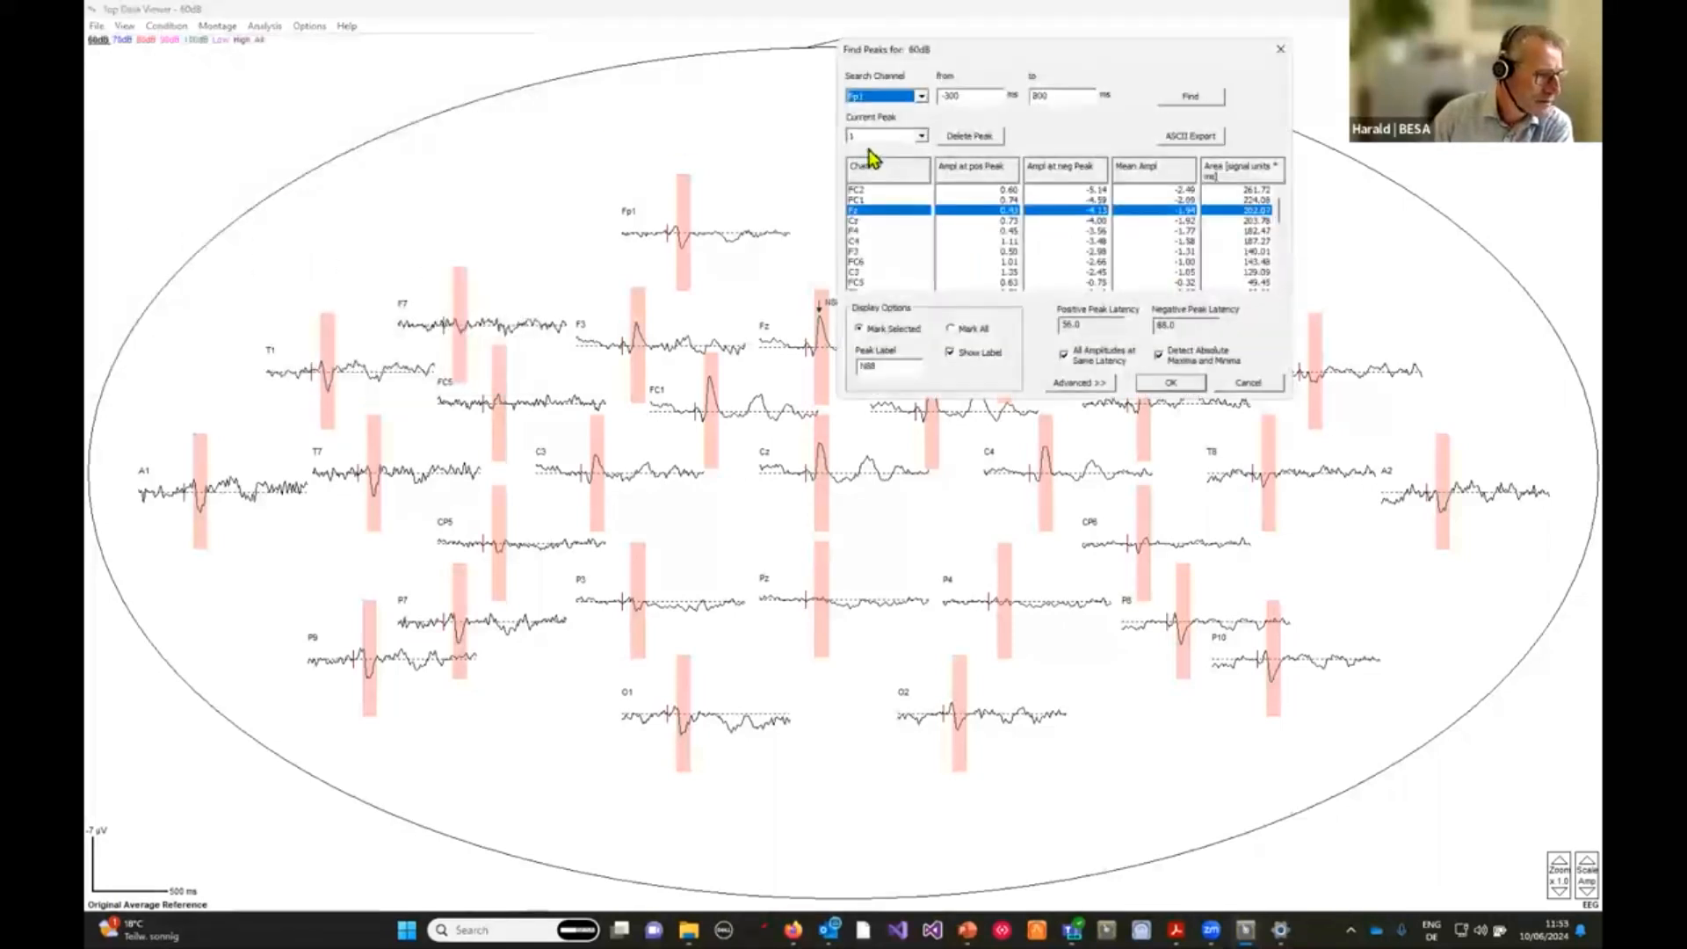
click(1192, 138)
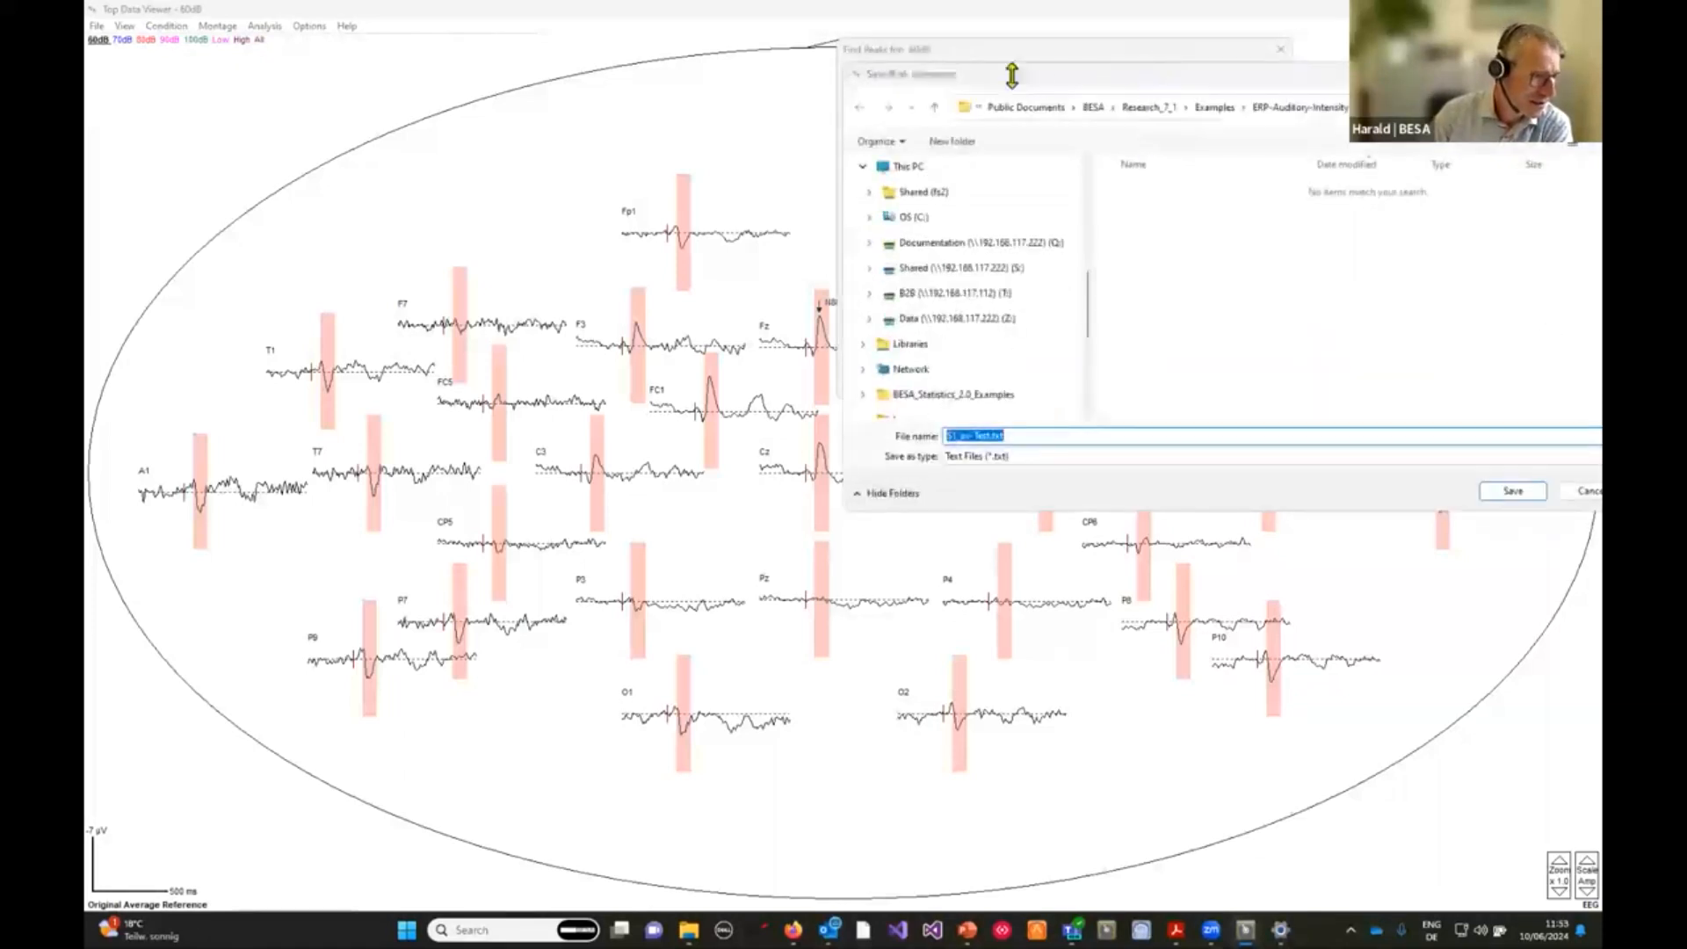
click(1501, 493)
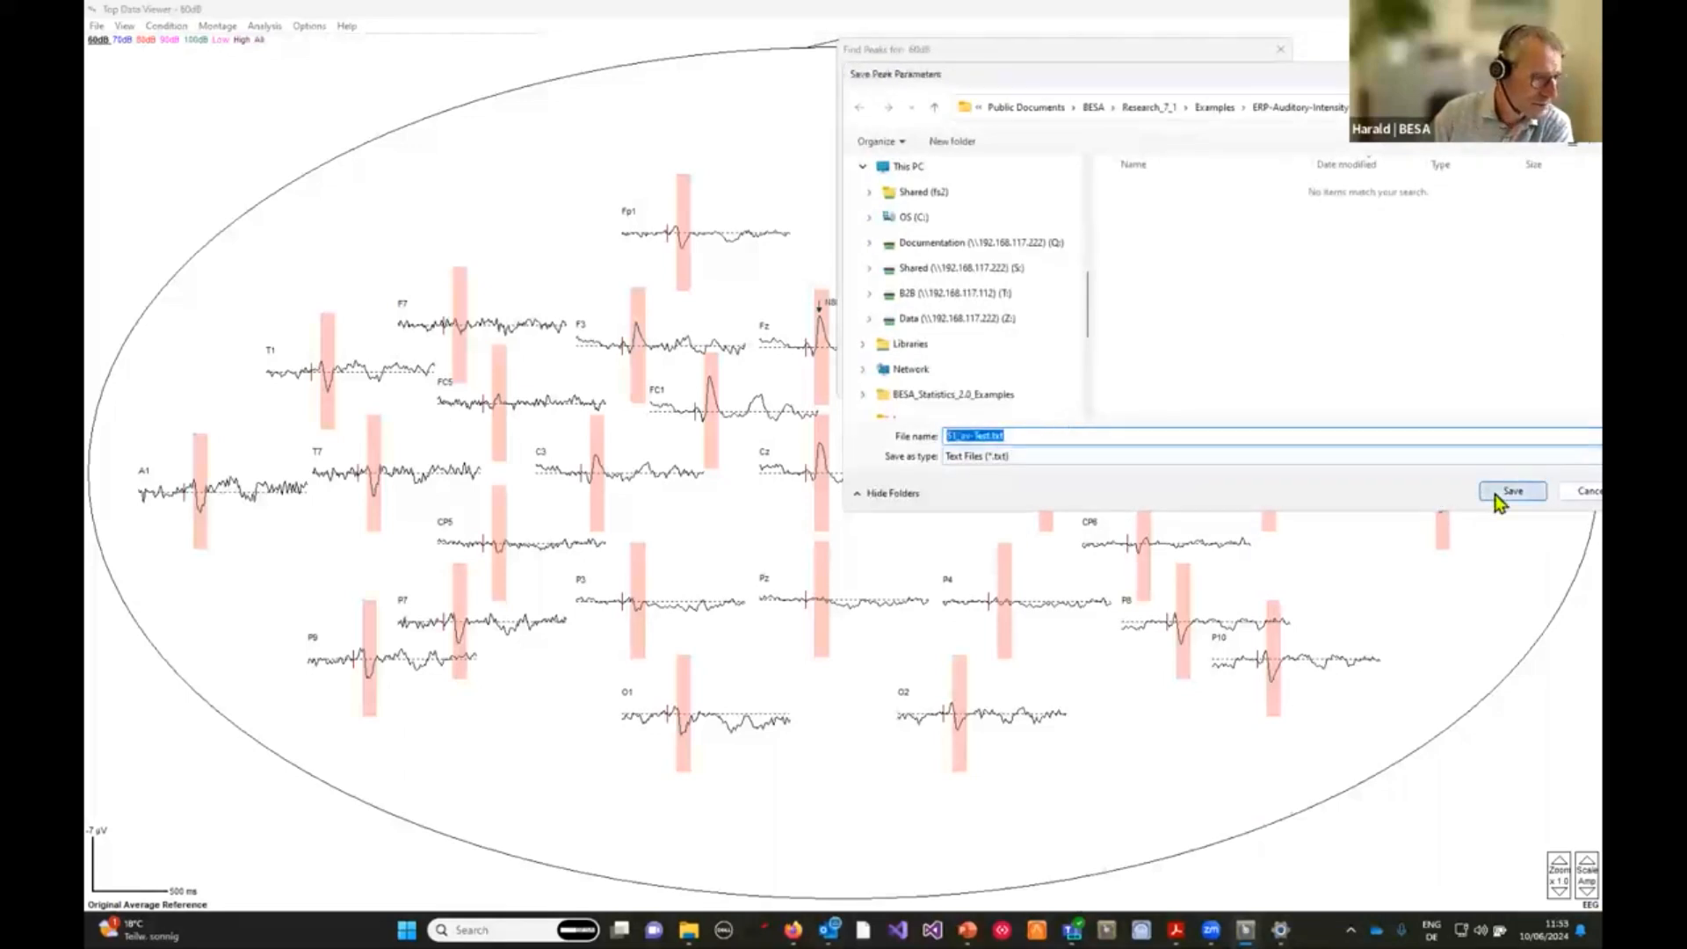
click(691, 926)
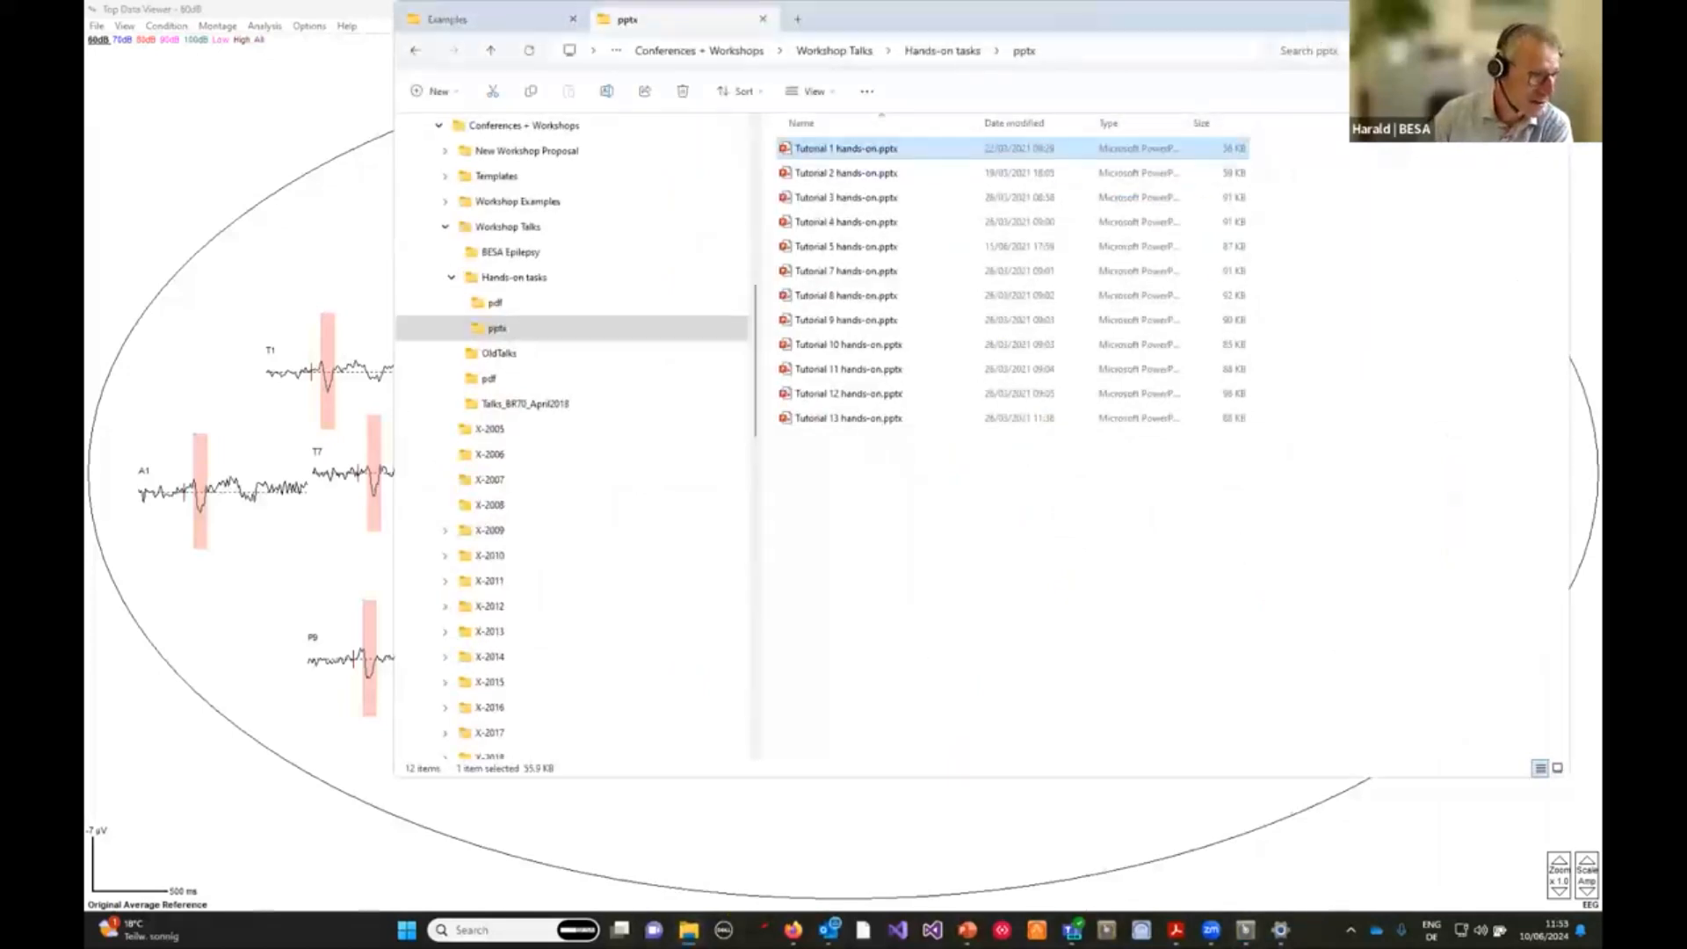
click(1478, 16)
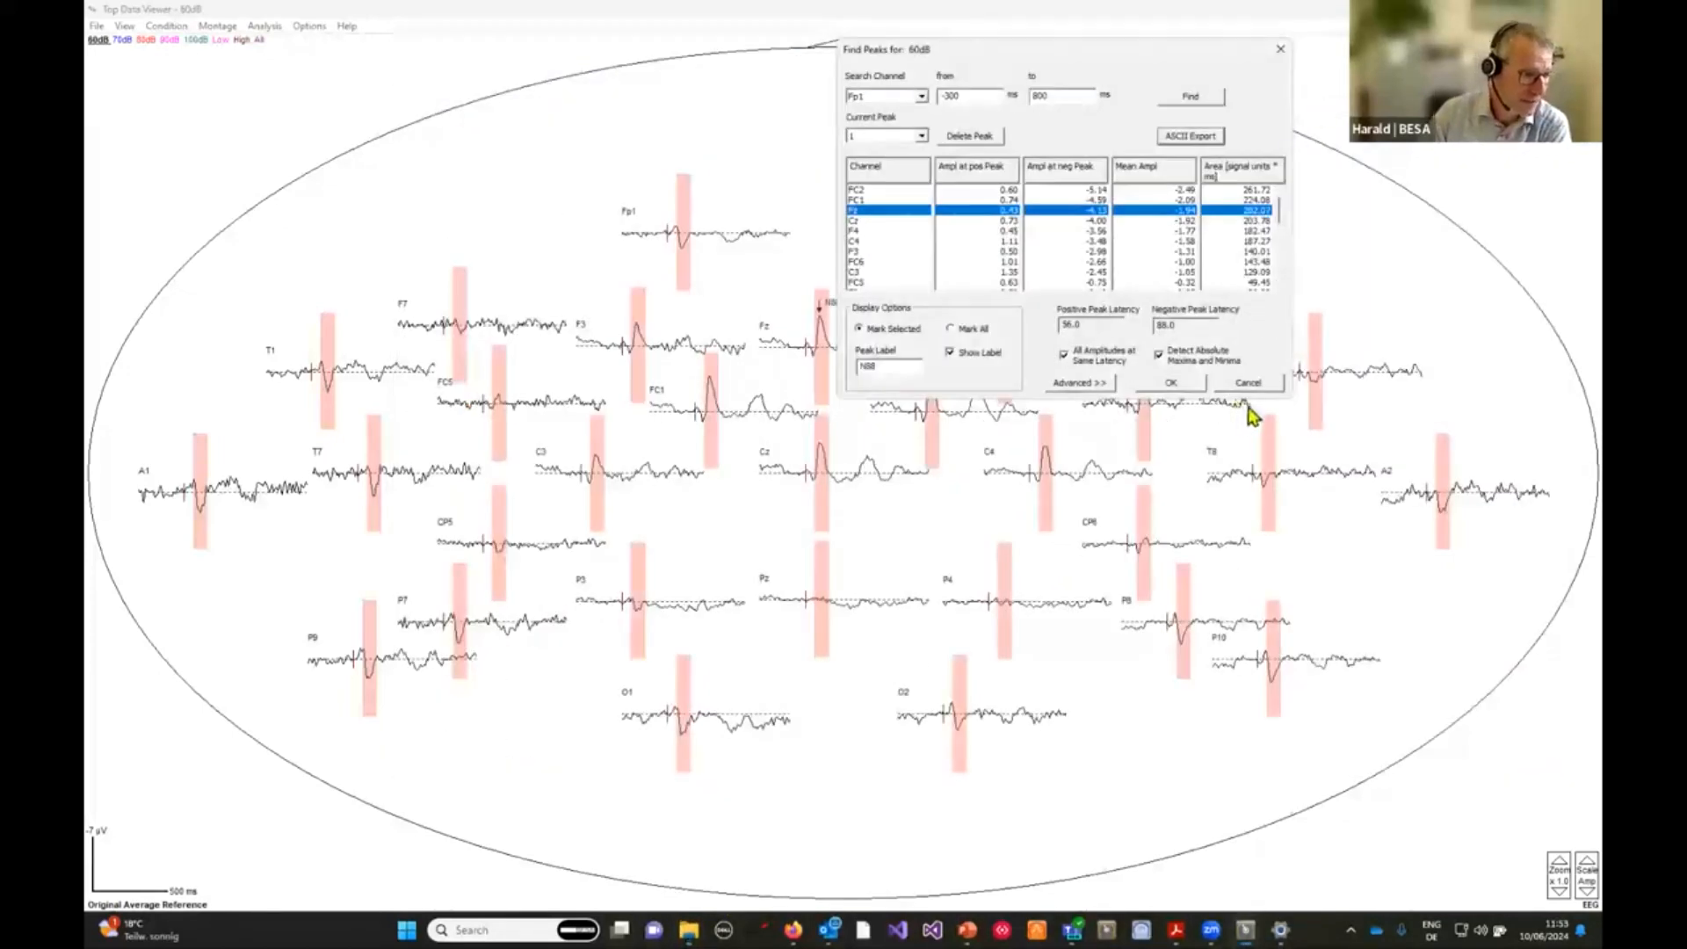